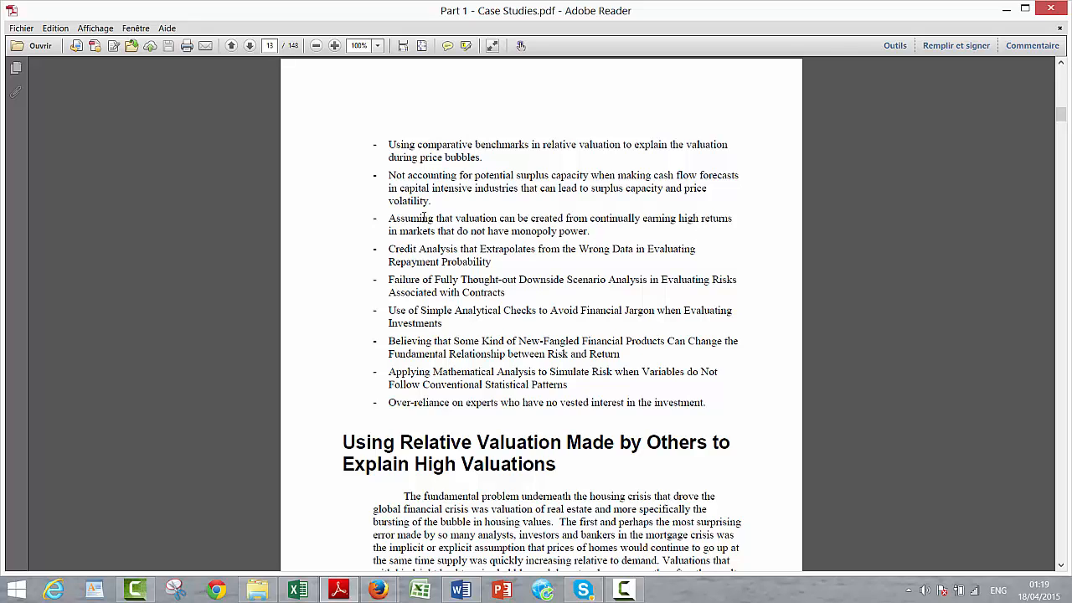
Skim the case studies PDF from the list of valuation errors on page 13 to the simple analytical checks section on pages 27 and 28.
scroll(423, 218, "down", 1)
scroll(425, 217, "up", 1)
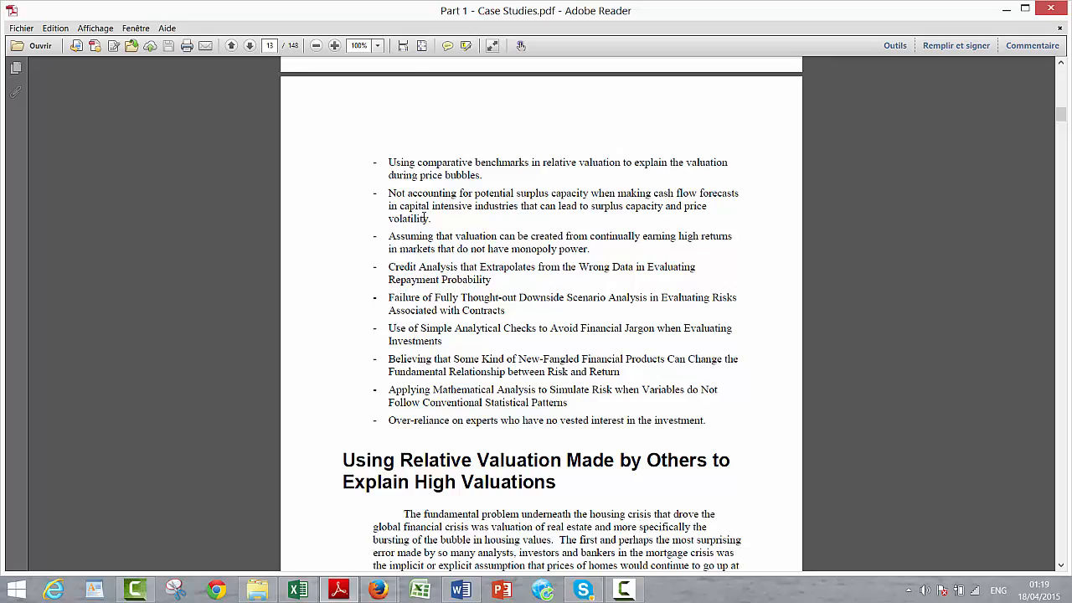
scroll(423, 218, "down", 20)
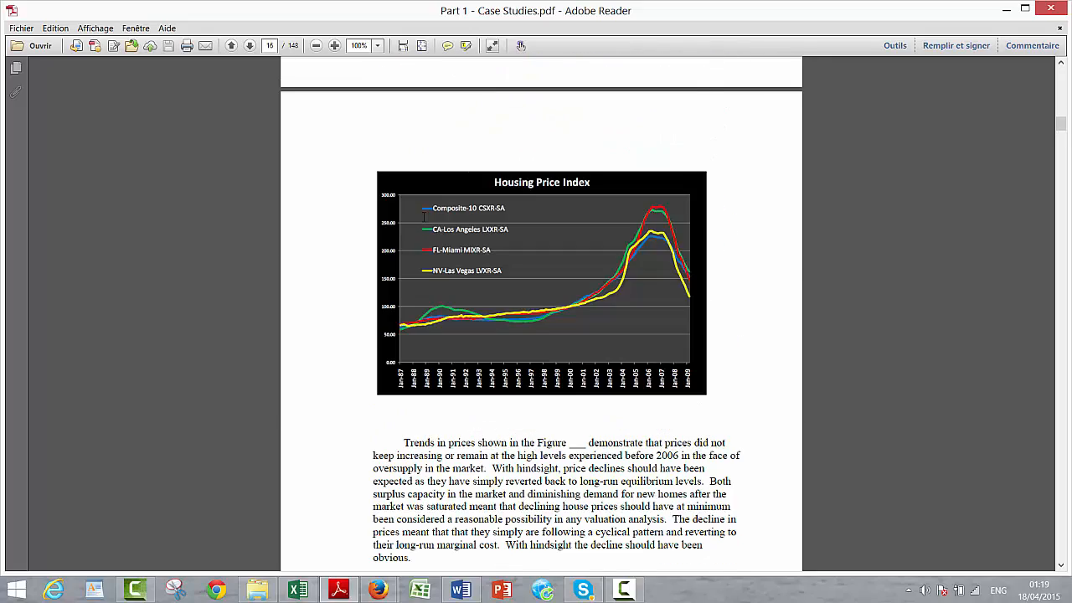
scroll(424, 217, "down", 20)
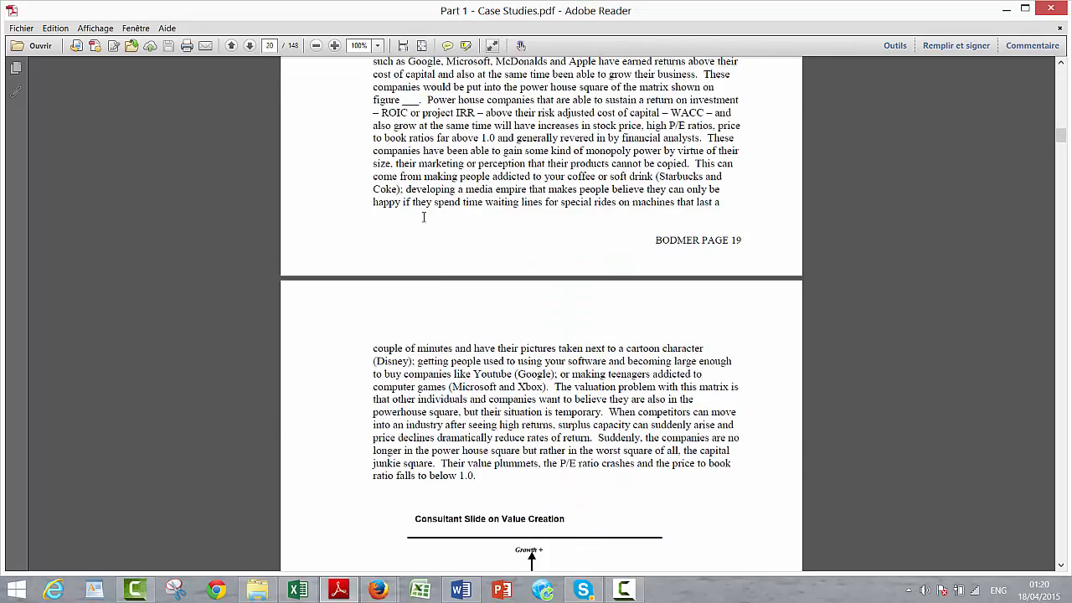
scroll(423, 217, "down", 20)
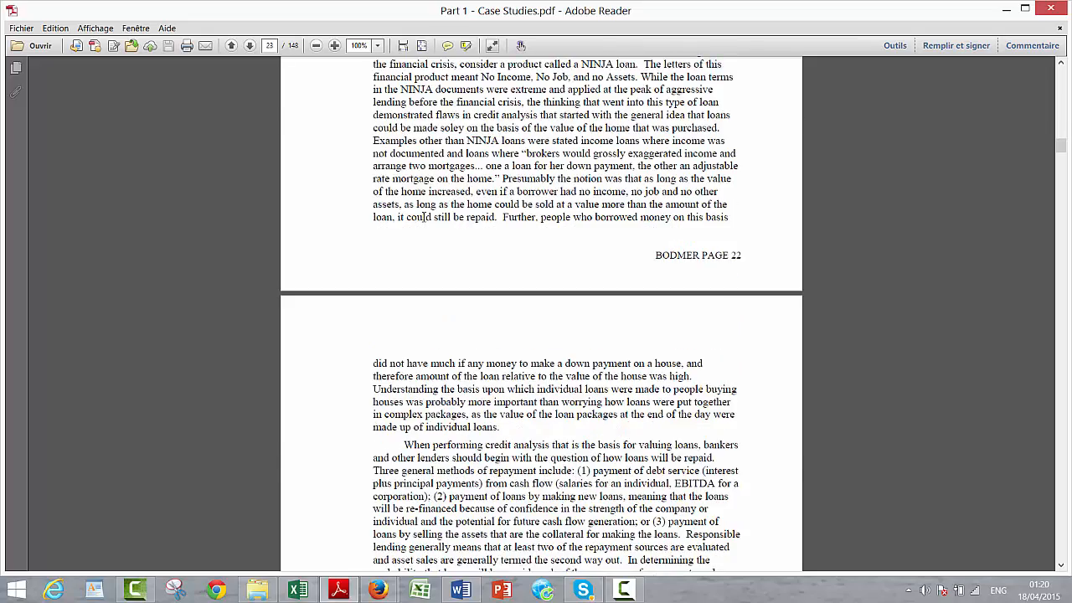
scroll(425, 217, "down", 20)
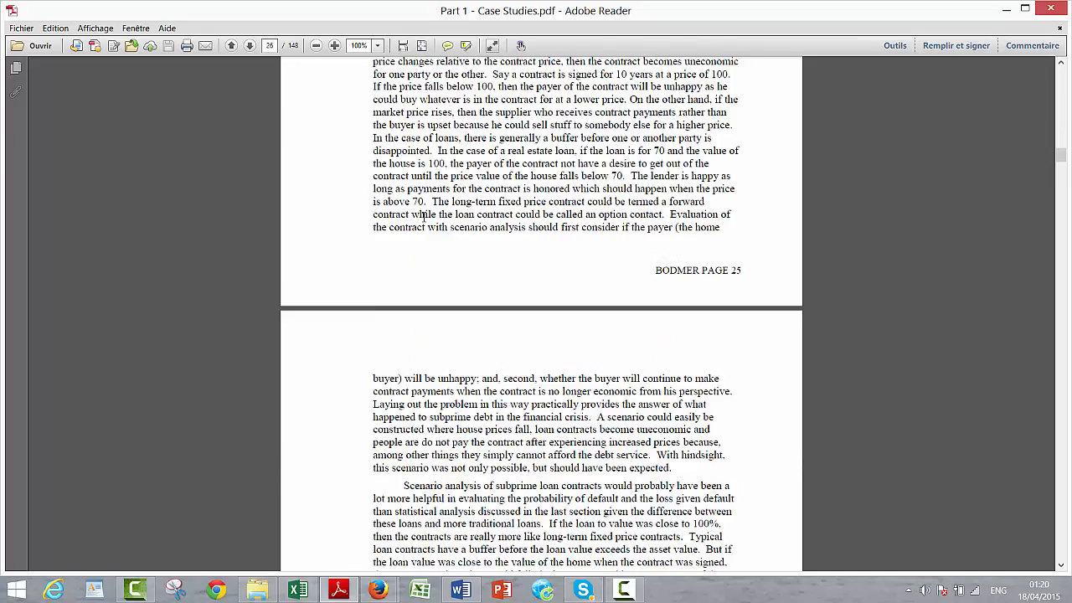
scroll(424, 217, "down", 18)
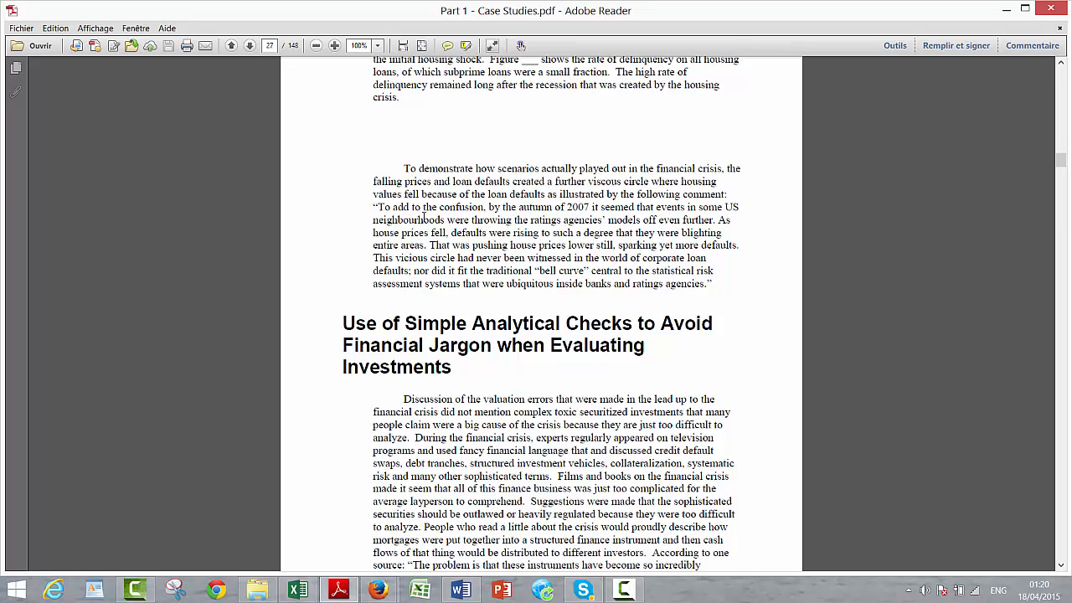
scroll(424, 217, "down", 8)
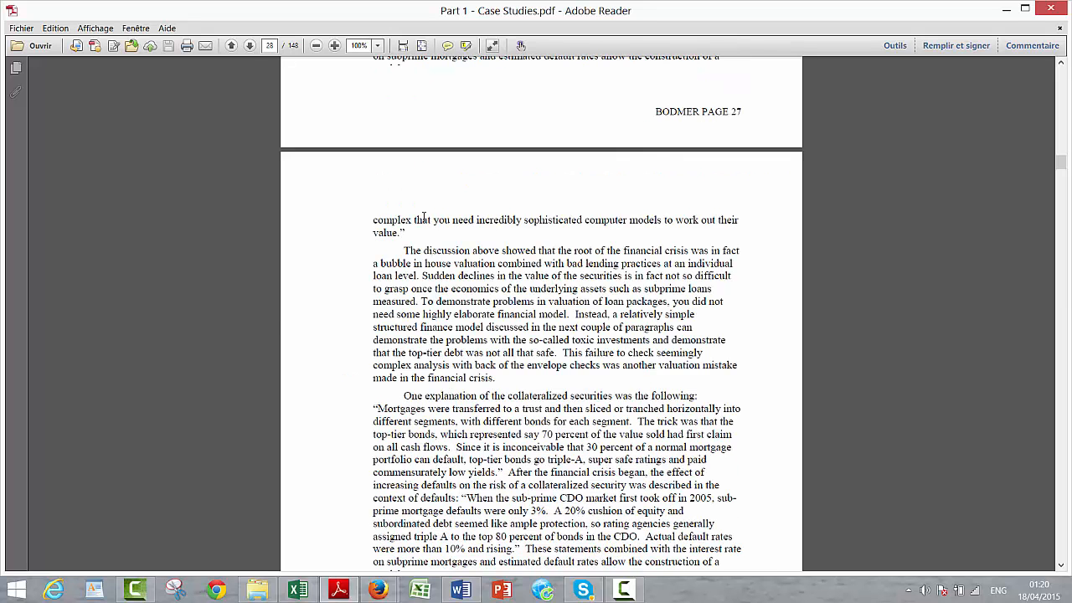
scroll(425, 216, "down", 8)
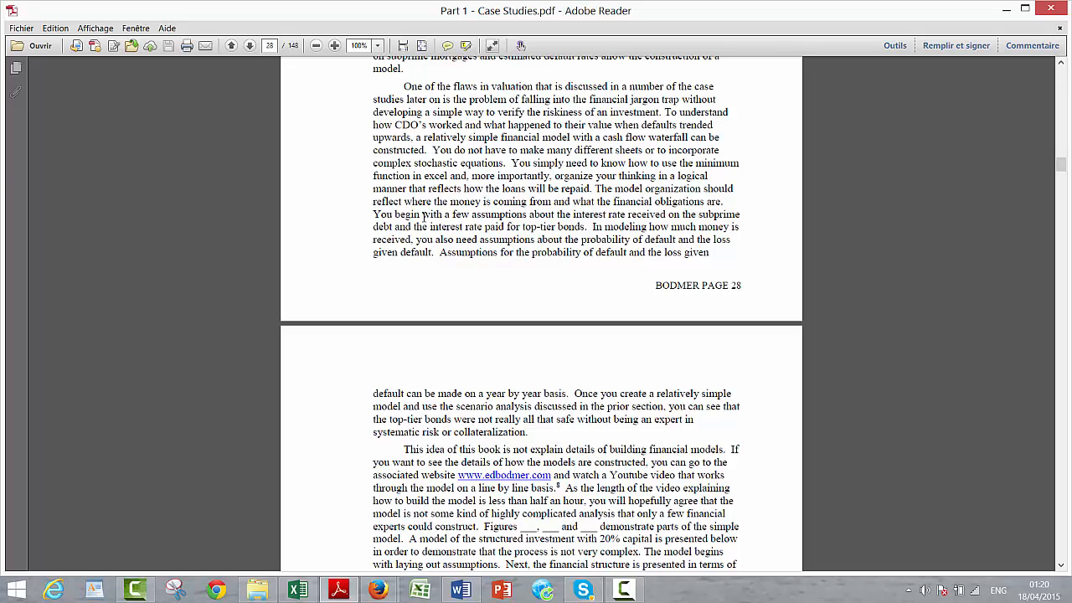
Read the section on using simple analytical checks to avoid financial jargon, including the explanation of collateralized securities on page 28.
scroll(425, 217, "up", 8)
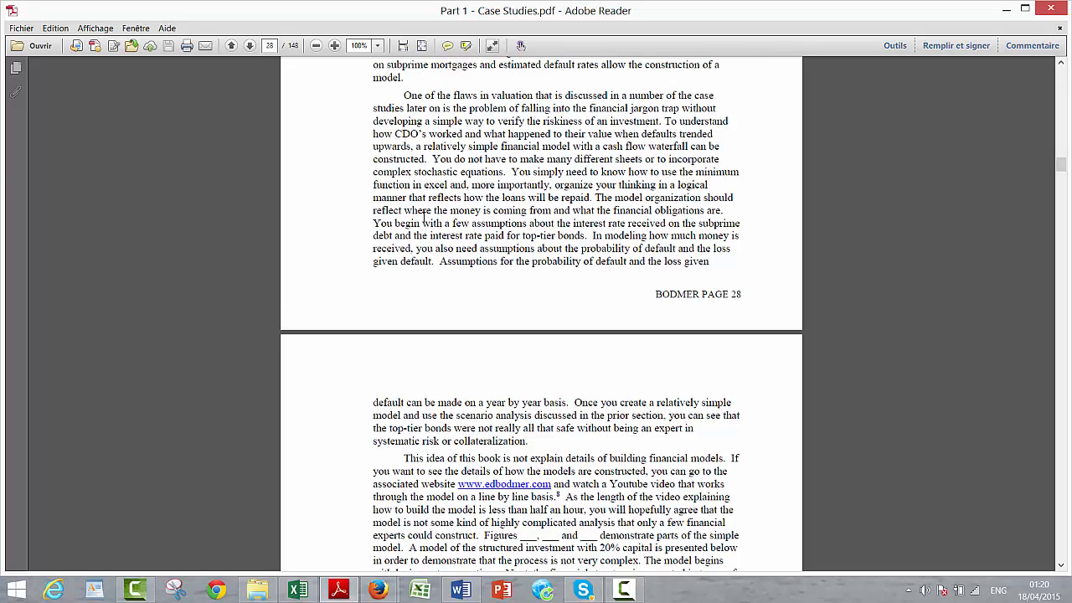
scroll(425, 217, "up", 2)
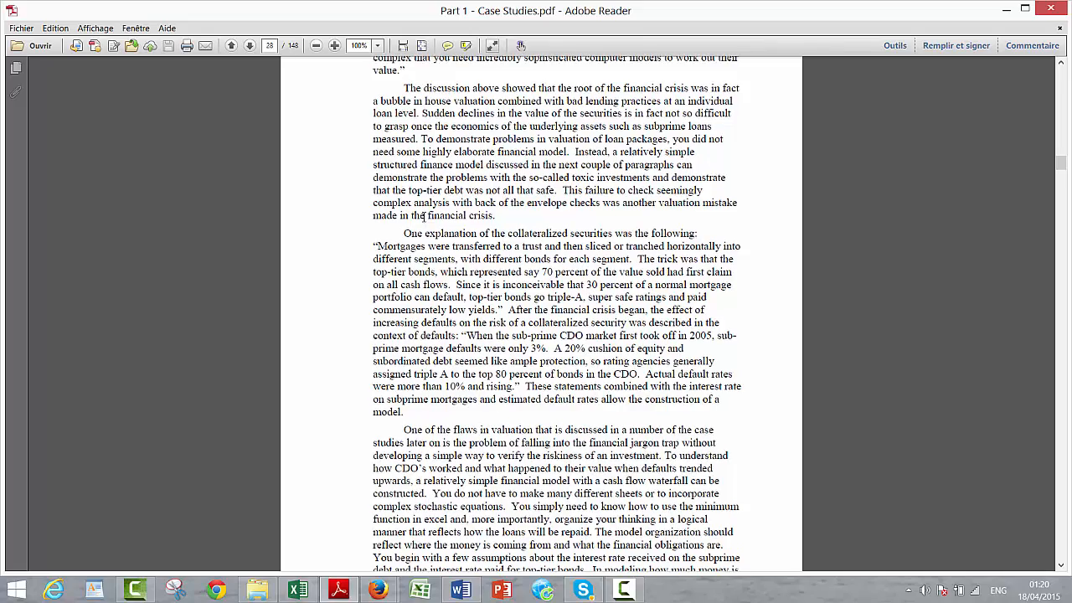
scroll(424, 217, "up", 4)
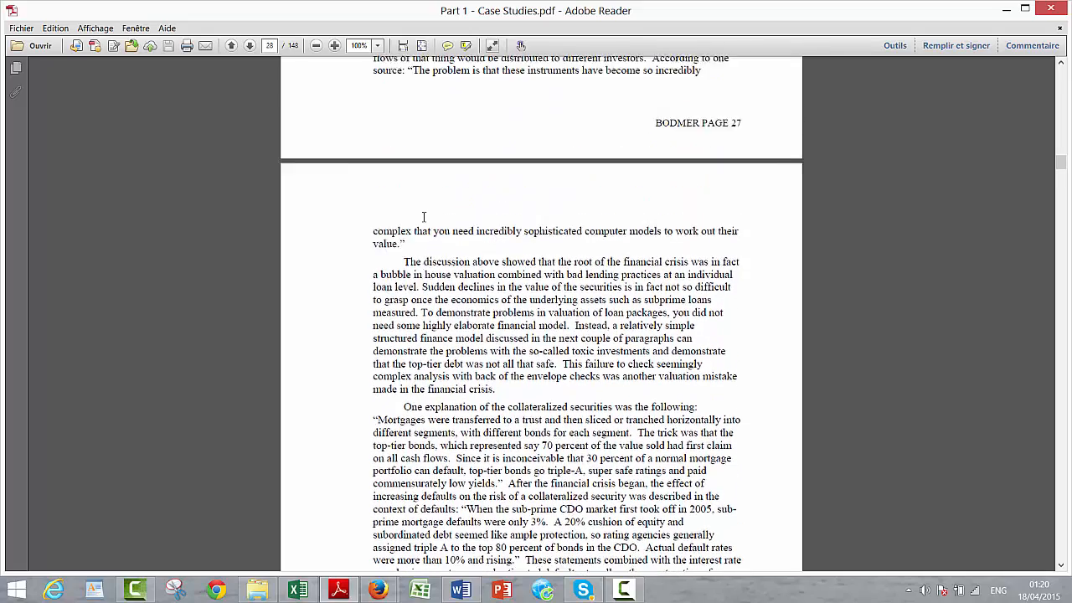
scroll(424, 217, "up", 7)
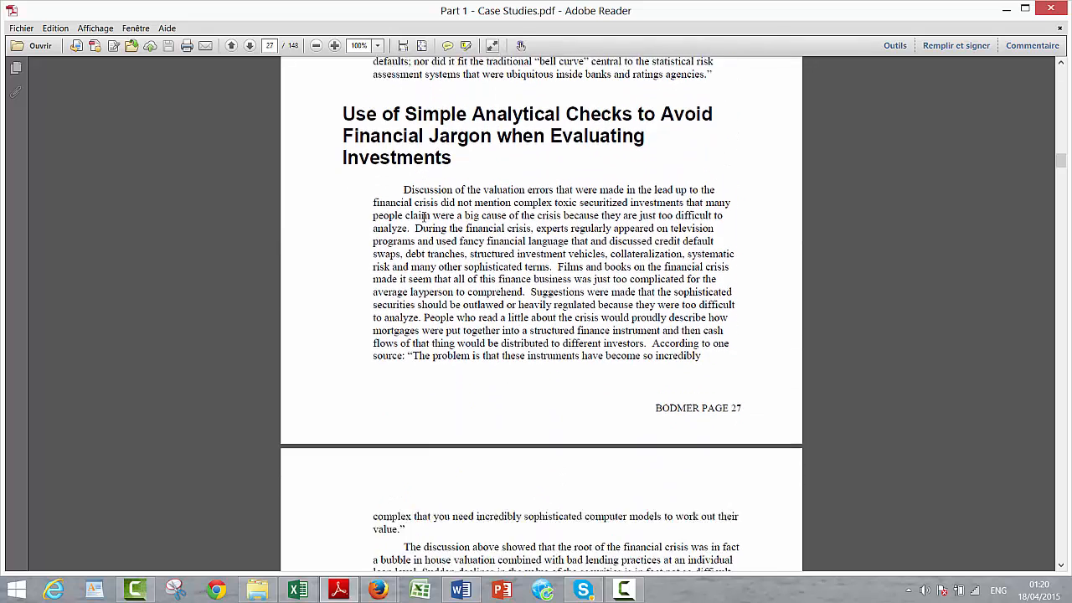
scroll(354, 170, "down", 1)
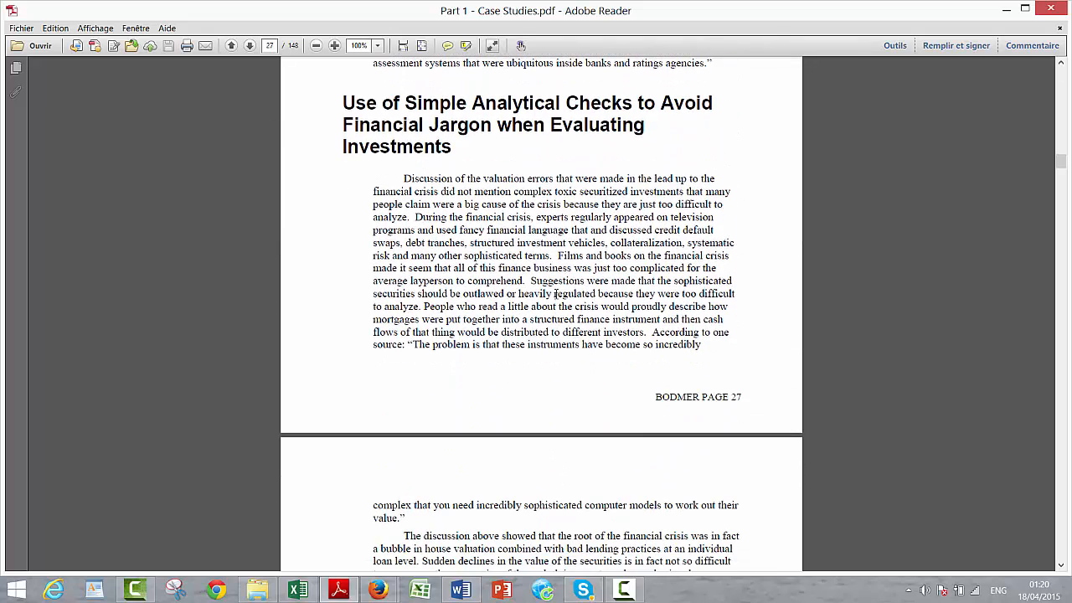
scroll(390, 397, "down", 2)
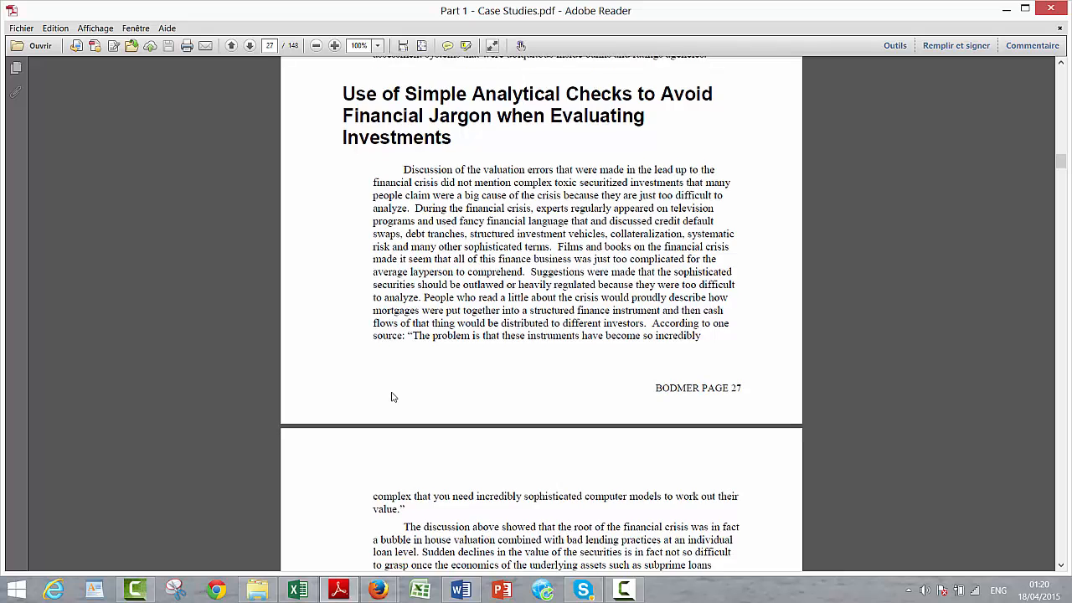
scroll(391, 397, "down", 3)
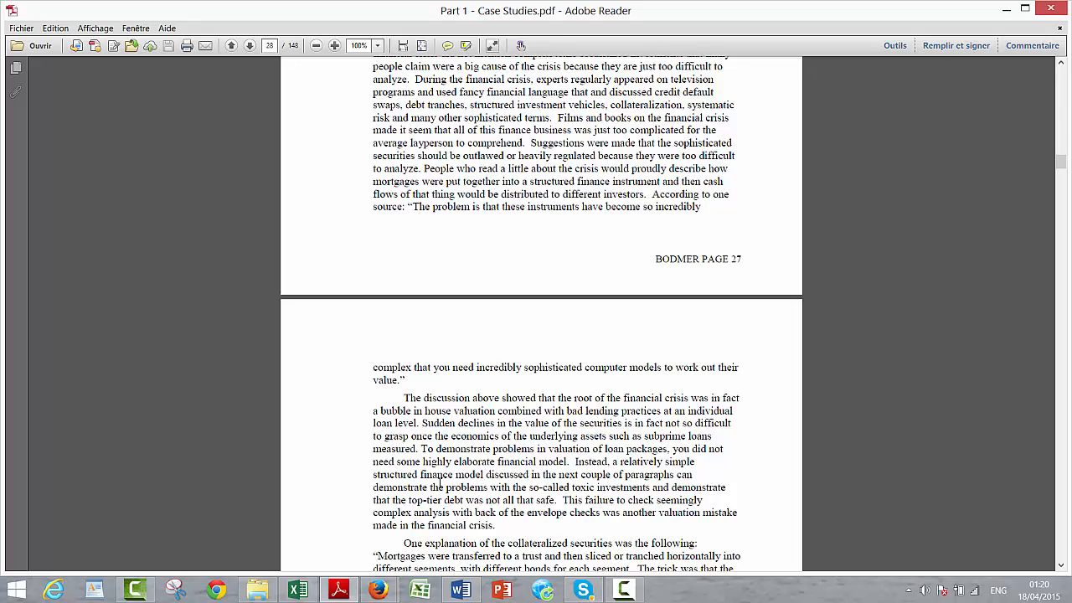
scroll(430, 492, "up", 2)
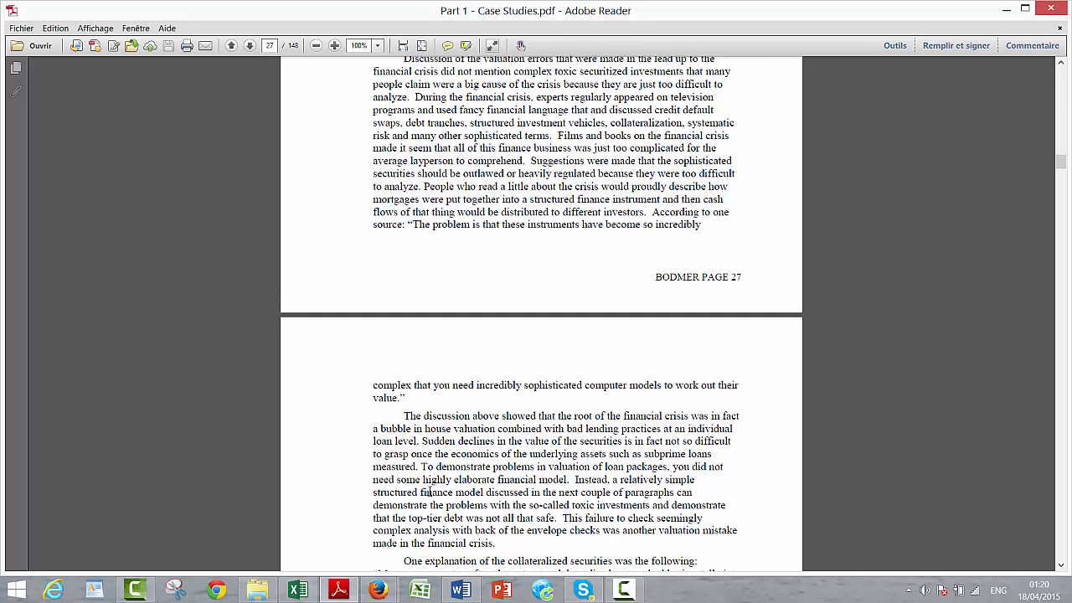
scroll(430, 493, "down", 3)
scroll(430, 492, "down", 7)
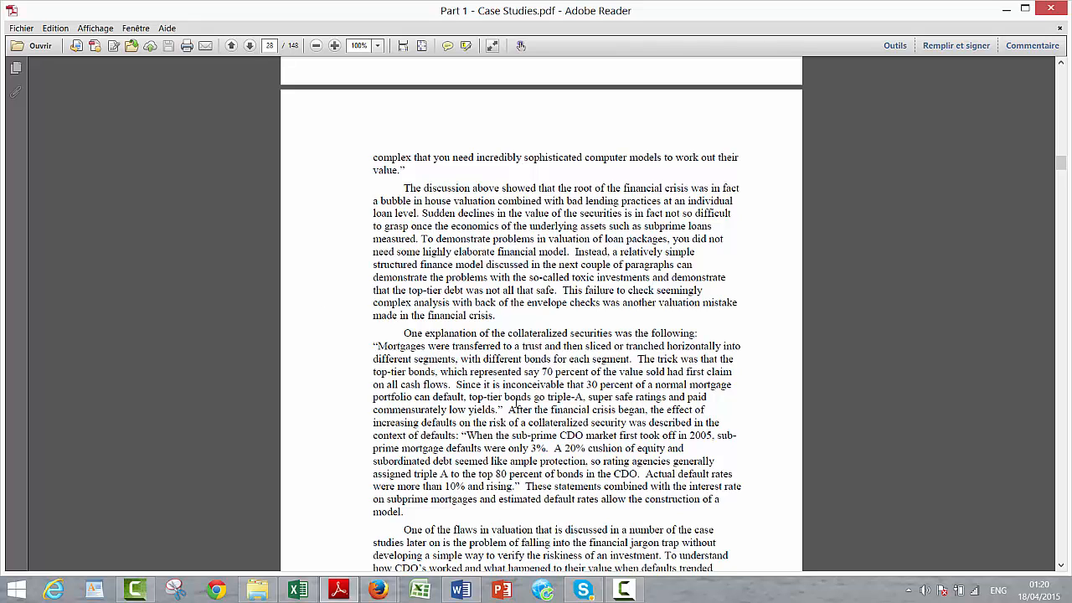
scroll(352, 373, "down", 9)
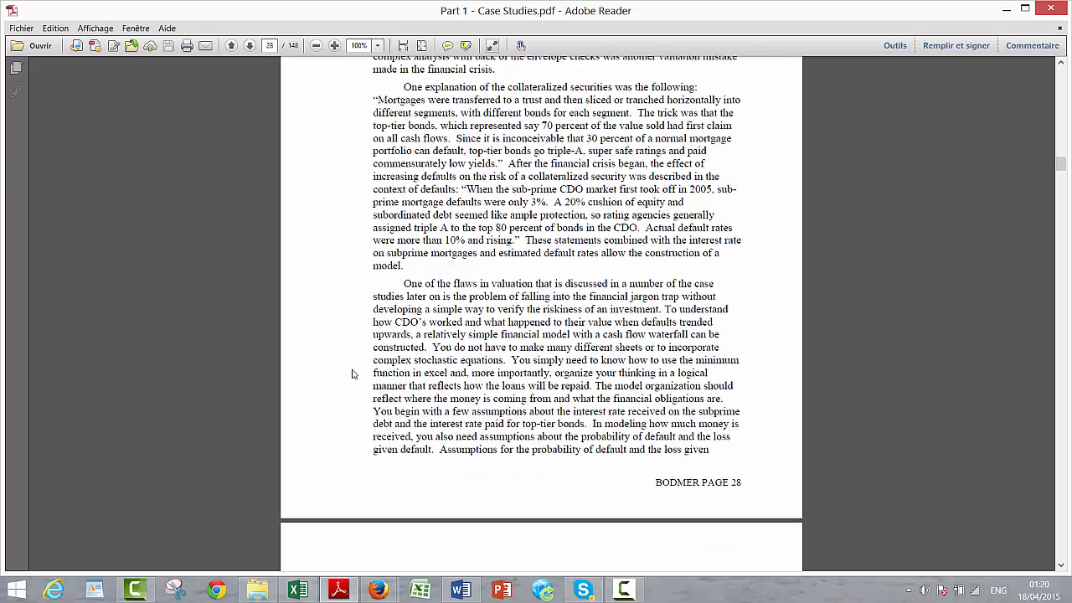
Look through the structured finance model figures and the sections on new-fangled financial products and mathematical risk analysis, up to page 35.
scroll(352, 374, "down", 20)
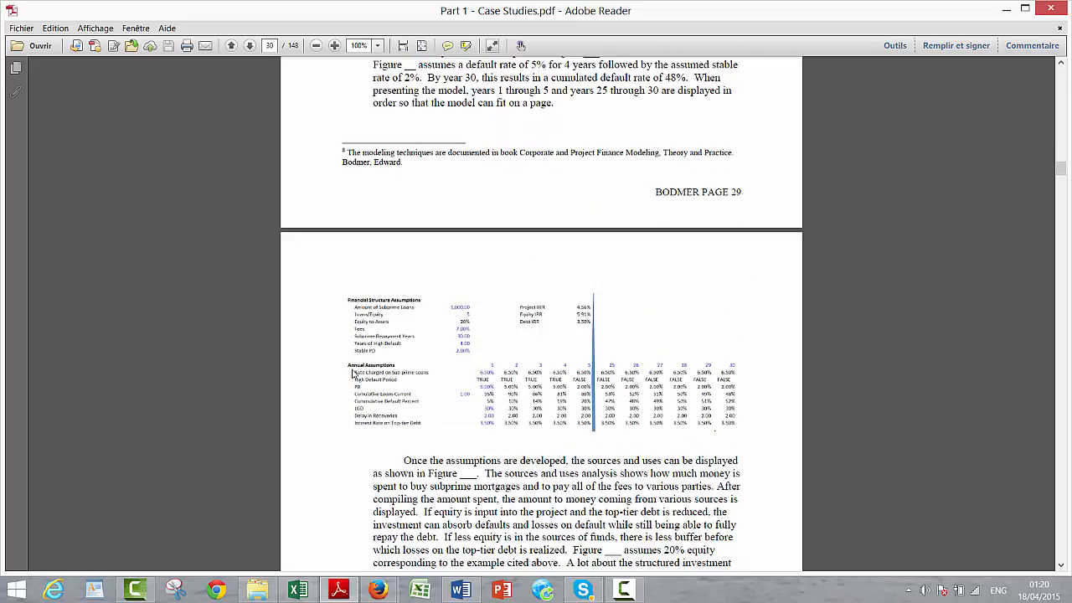
scroll(352, 373, "down", 20)
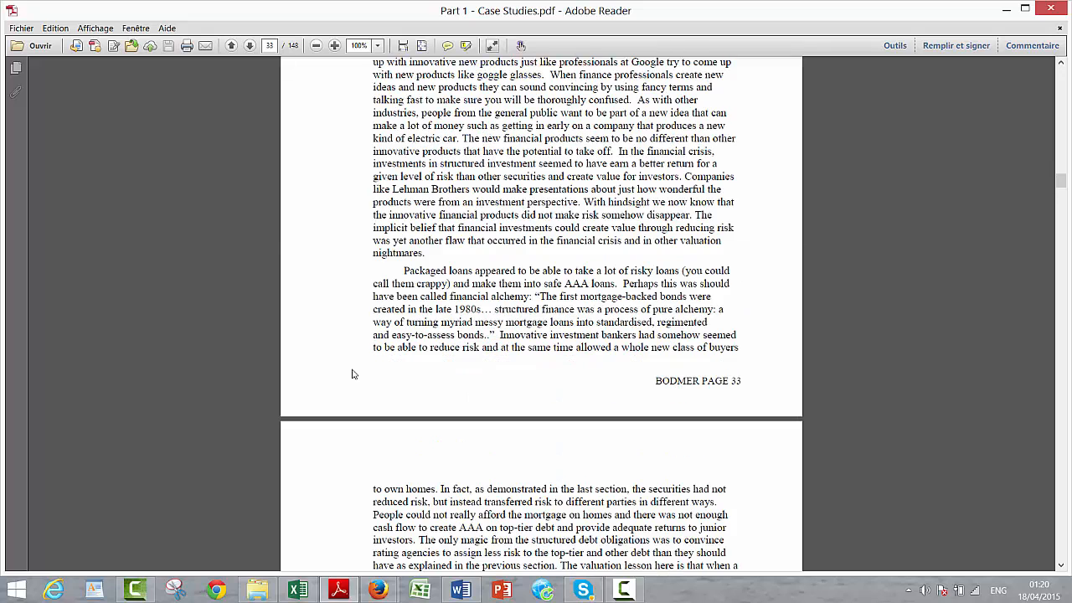
scroll(353, 373, "up", 18)
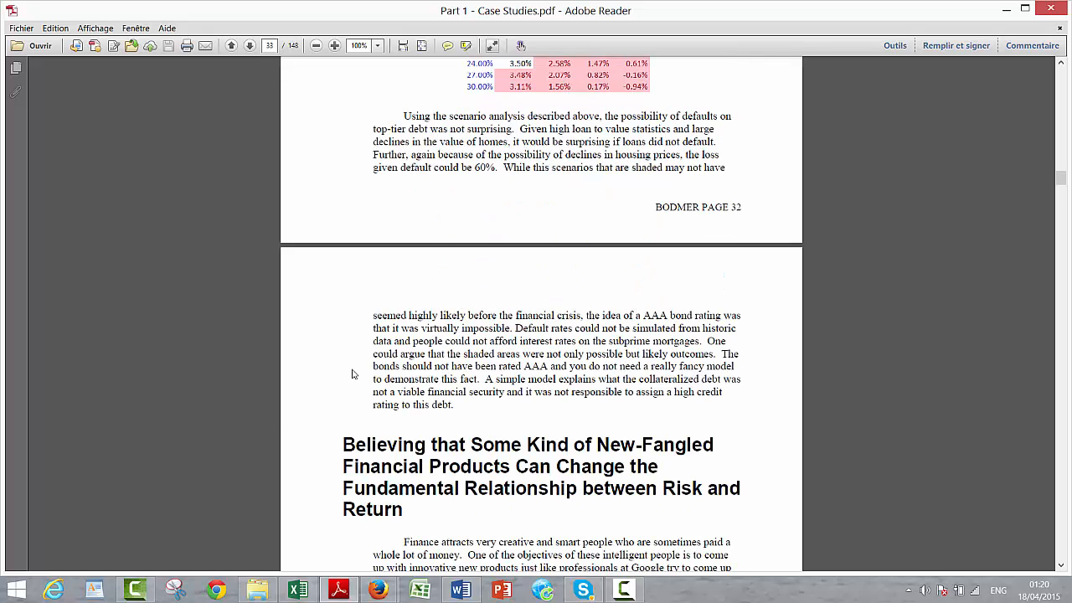
scroll(352, 373, "down", 20)
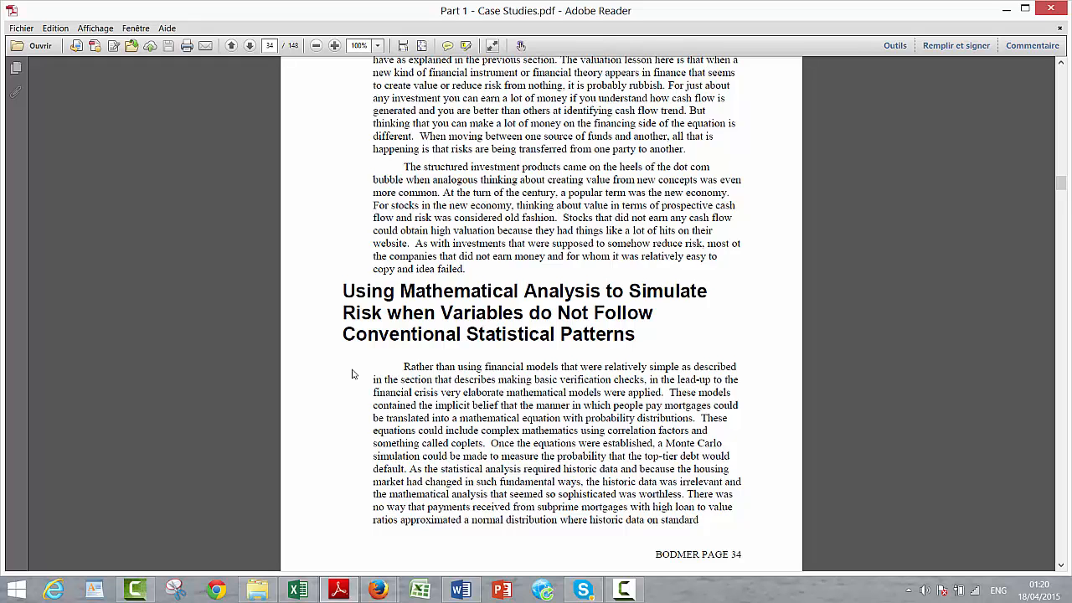
scroll(352, 373, "down", 18)
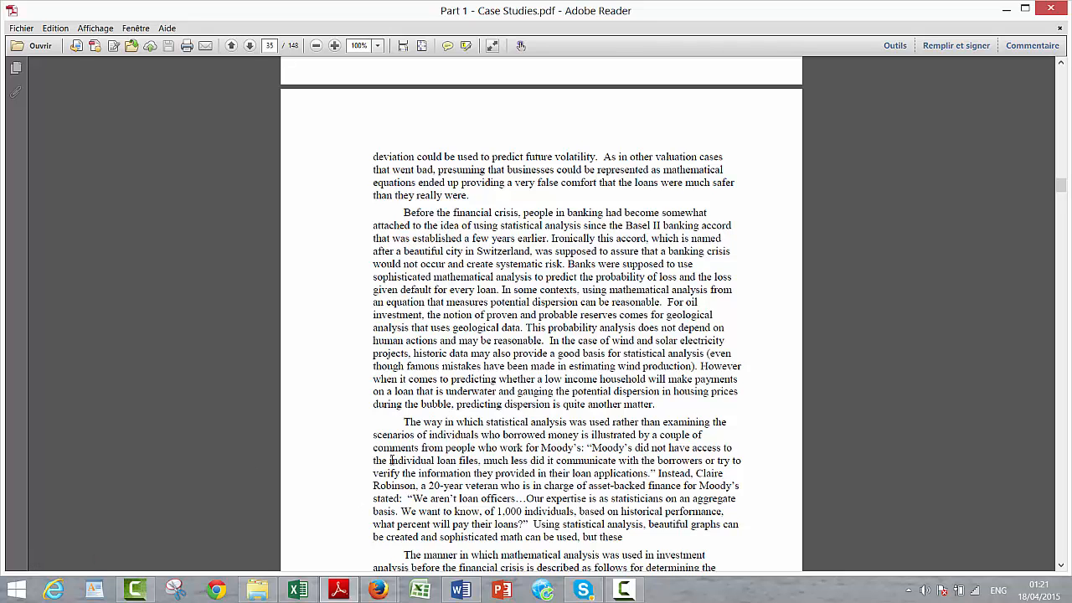
Switch to Excel and open the recent workbook CDO Exercise 2.
left_click(297, 589)
left_click(463, 399)
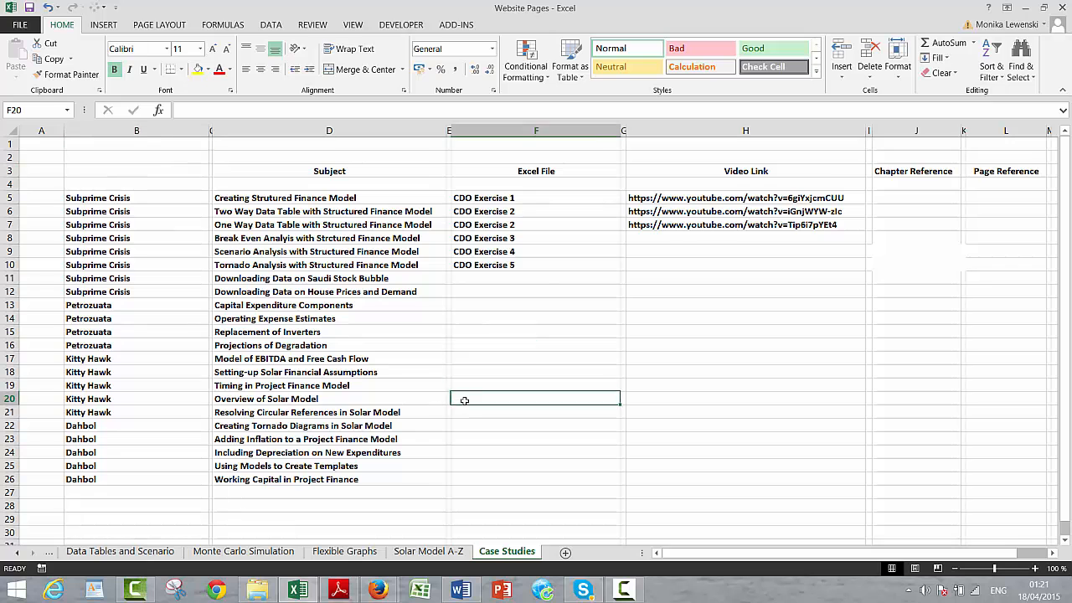
left_click(22, 29)
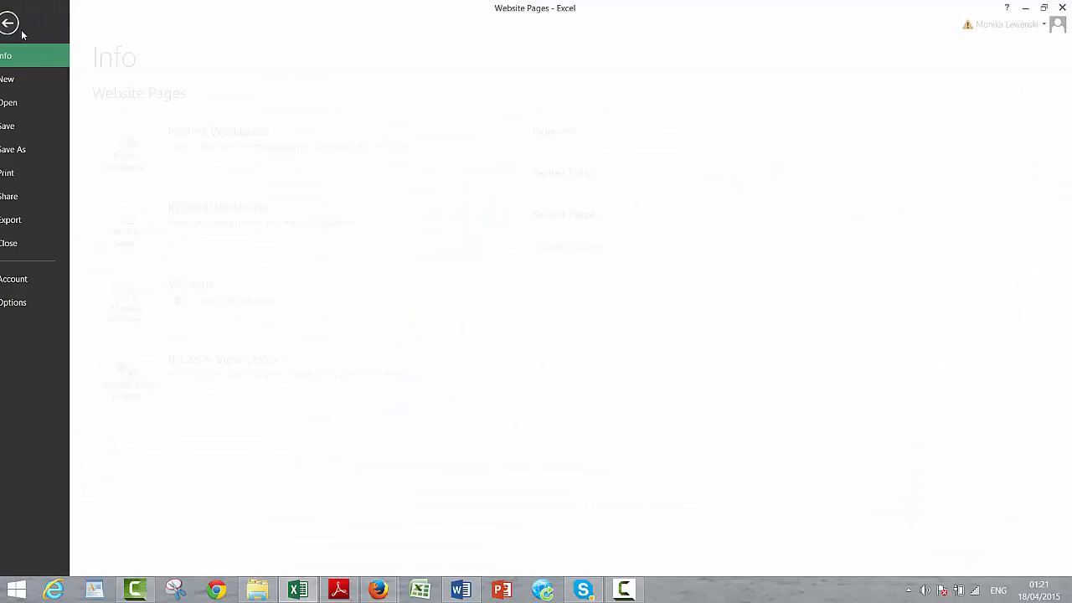
left_click(26, 104)
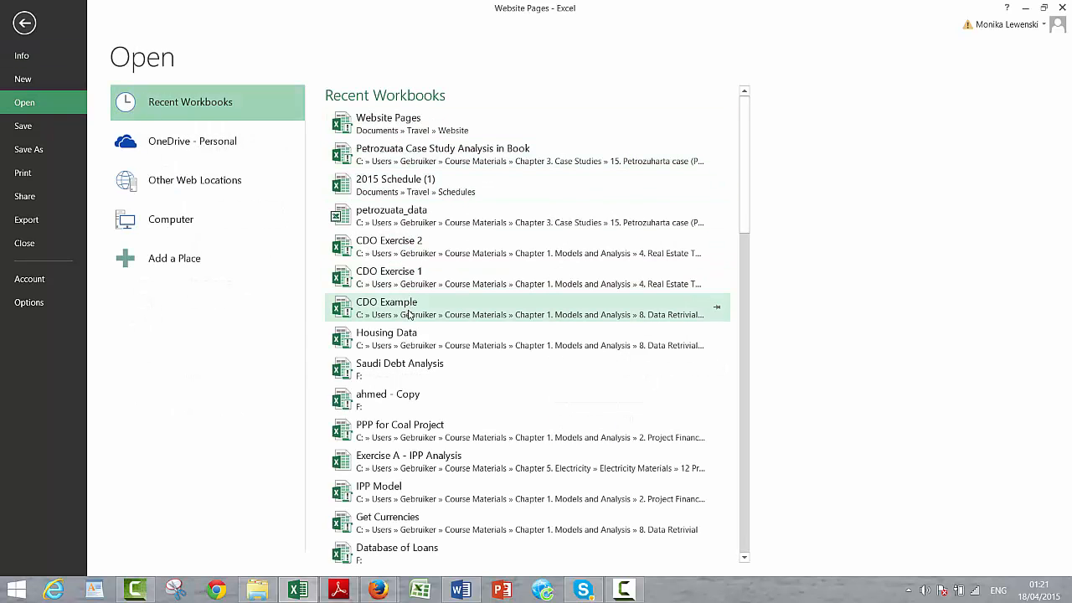
left_click(396, 250)
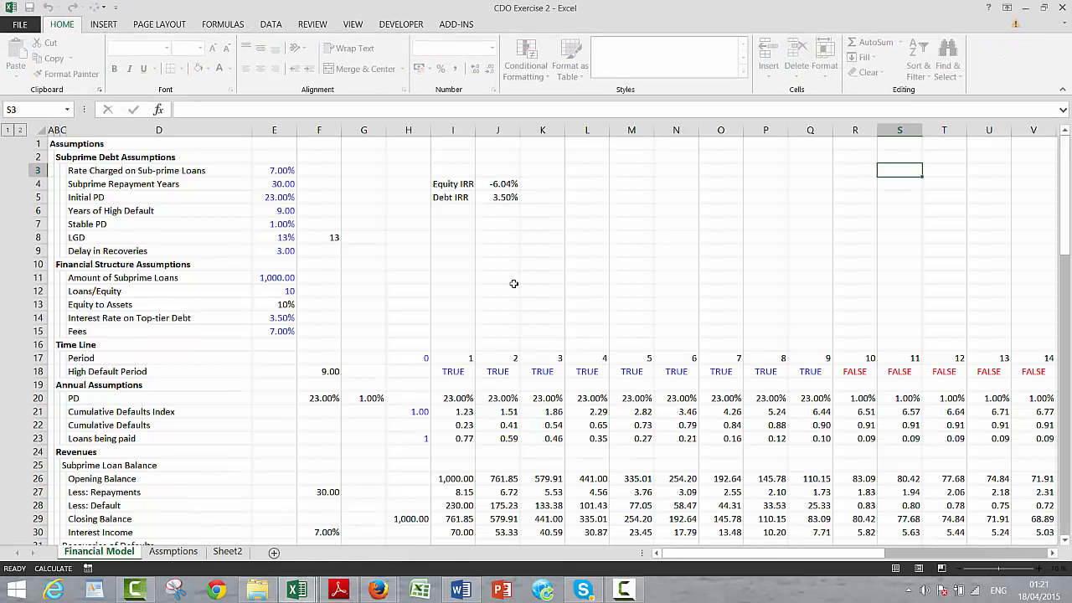
Delete the entire rows from row 70 down past both data tables below the Debt IRR on the Financial Model sheet.
left_click(357, 284)
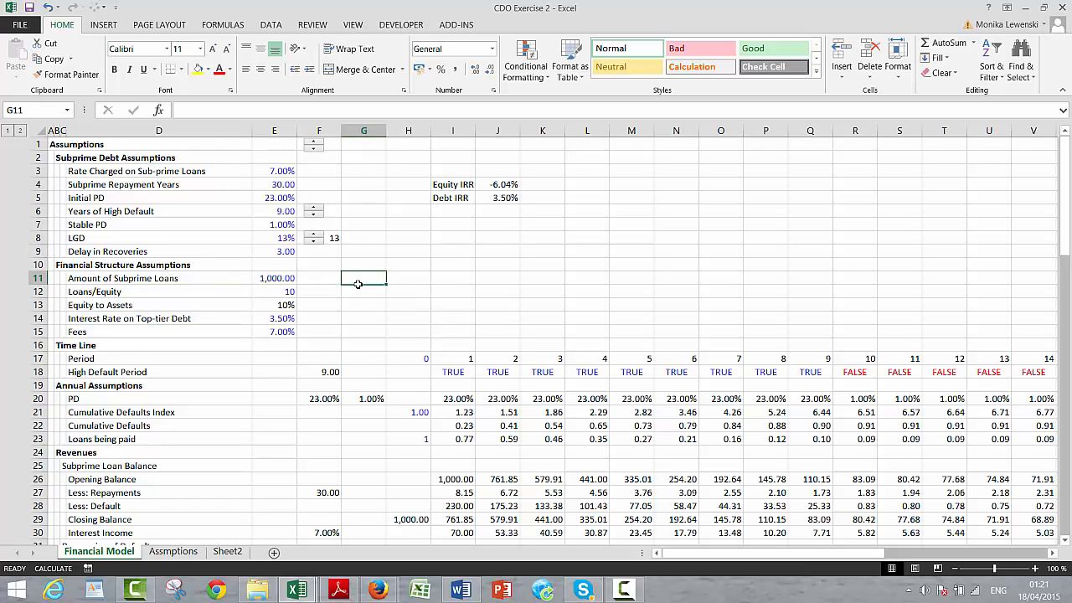
key("Page_Down")
key("Page_Down")
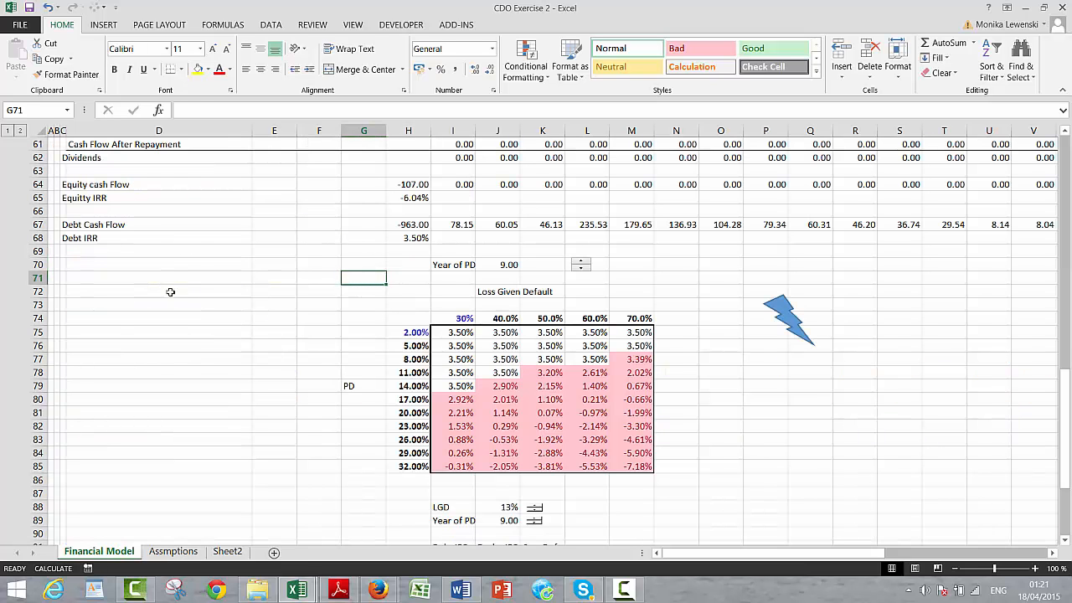
left_click(162, 332)
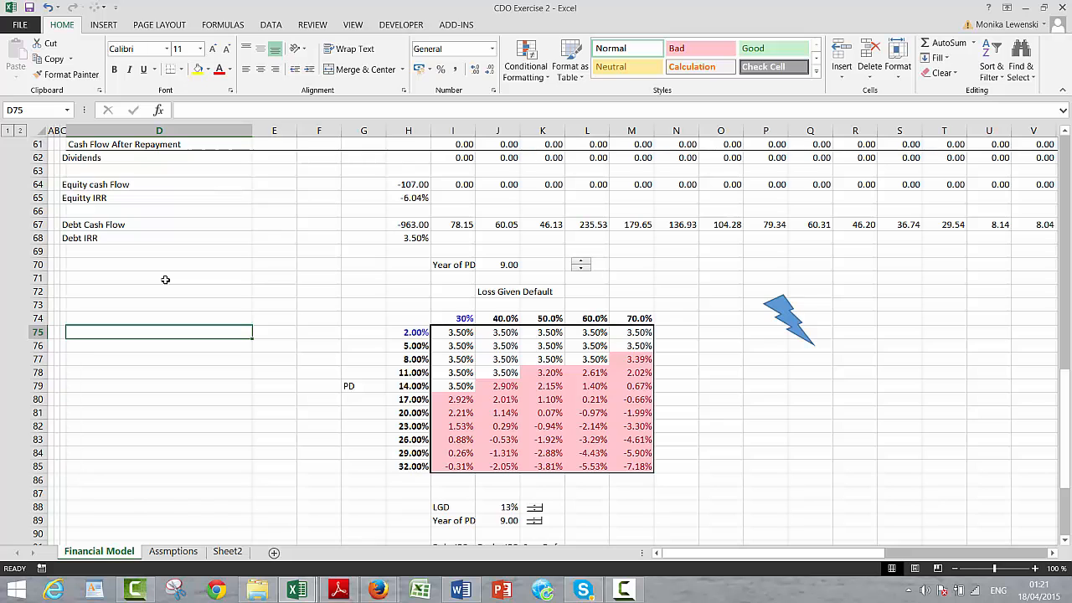
key("Up")
key("Up")
key("Up")
key("Up")
key("Up")
key("Left")
key("Left")
key("Left")
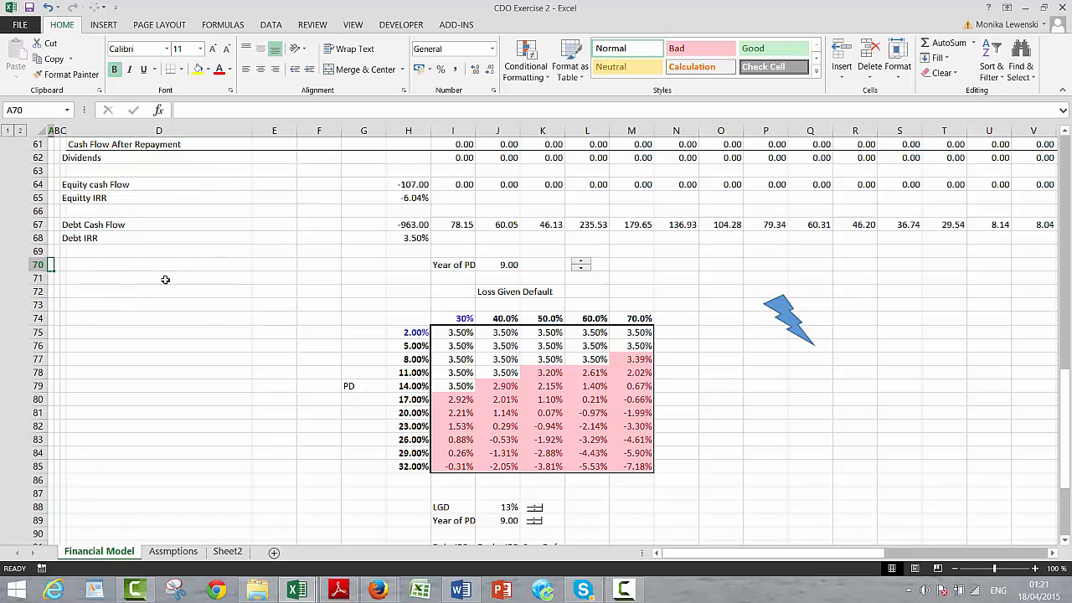
key("shift+space")
key("shift+Down")
key("shift+Down")
key("shift+Down")
key("shift+Down")
key("shift+Down")
key("shift+Down")
key("shift+Down")
key("shift+Down")
key("shift+Down")
key("shift+Down")
key("shift+Down")
key("shift+Down")
key("shift+Down")
key("shift+Down")
key("shift+Down")
key("shift+Down")
key("shift+Down")
key("shift+Down")
key("shift+Down")
key("shift+Down")
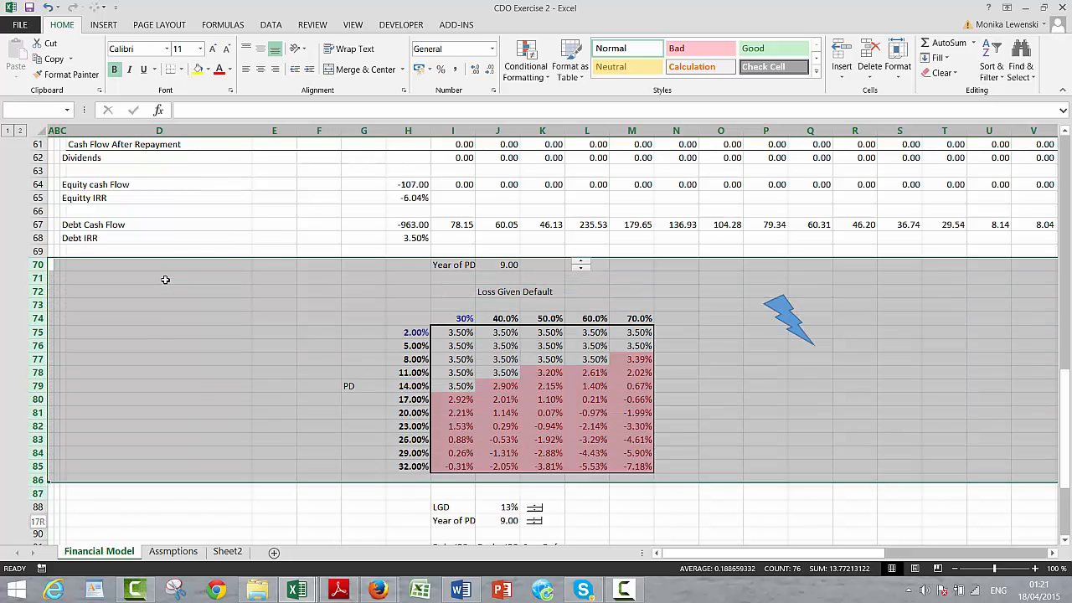
key("shift+Down")
key("shift+Down")
key("shift+Down")
key("shift+Down")
key("shift+Down")
key("shift+Down")
key("shift+Down")
key("shift+Down")
key("shift+Down")
key("shift+Down")
key("shift+Down")
key("shift+Down")
key("shift+Down")
key("shift+Down")
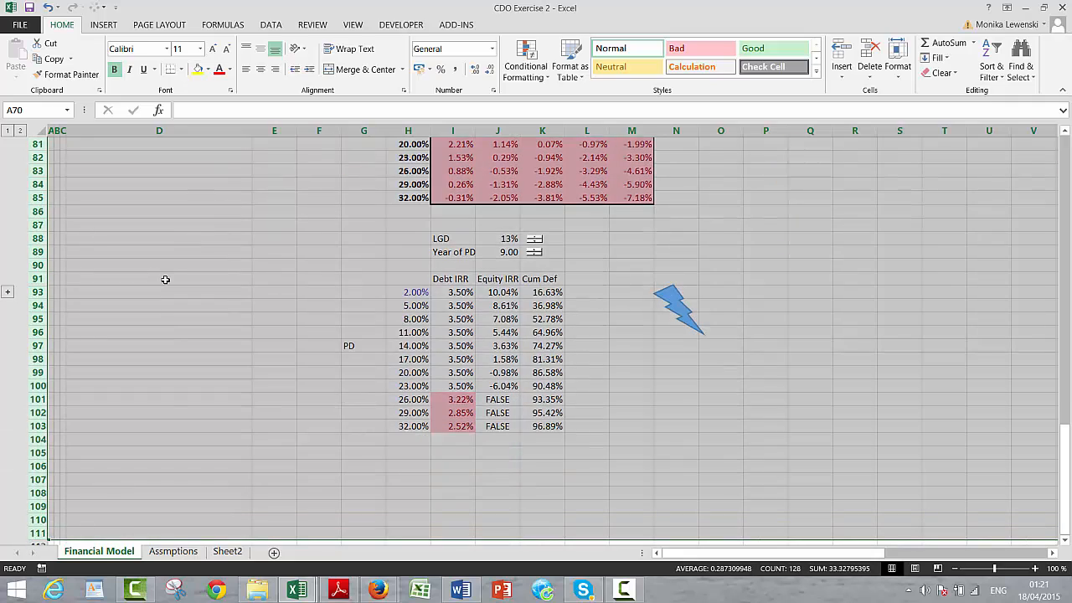
key("ctrl+minus")
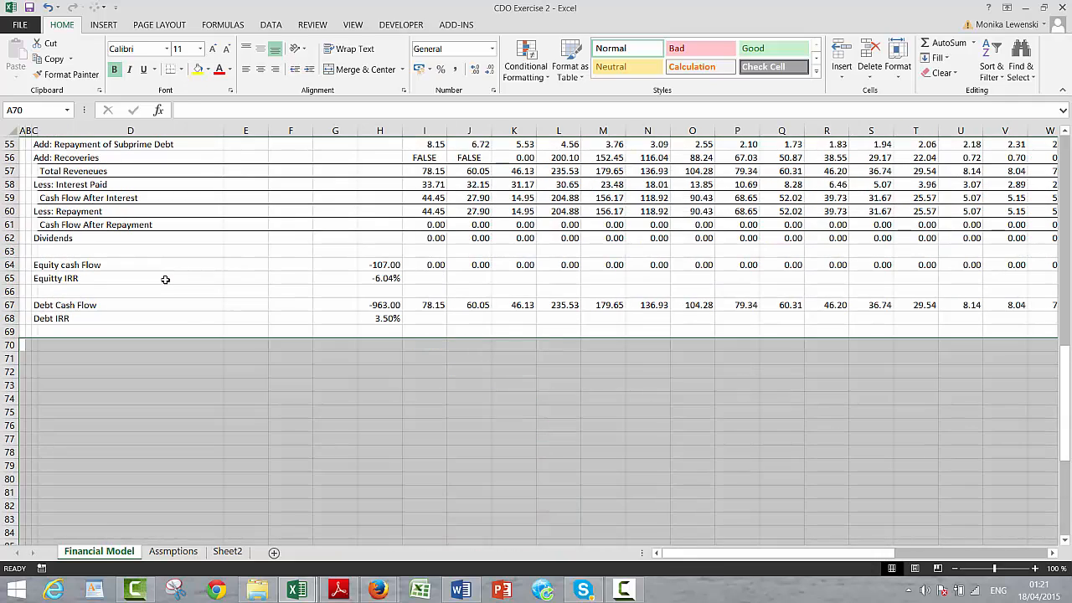
key("Page_Up")
key("Page_Up")
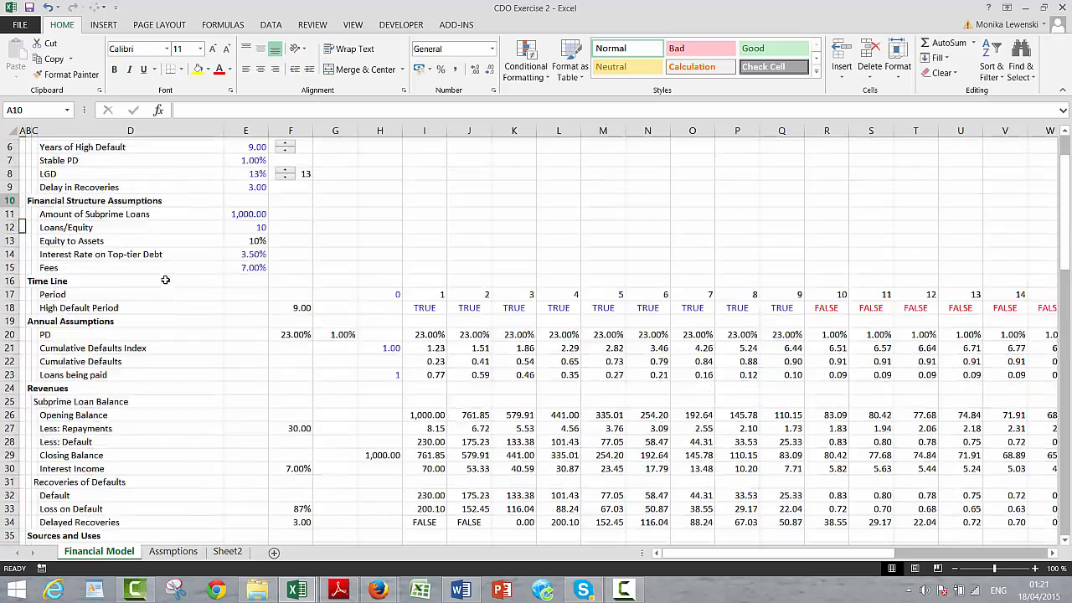
Vary the LGD with its spinner, going down from 13% and back up to settle at 14%.
left_click(442, 237)
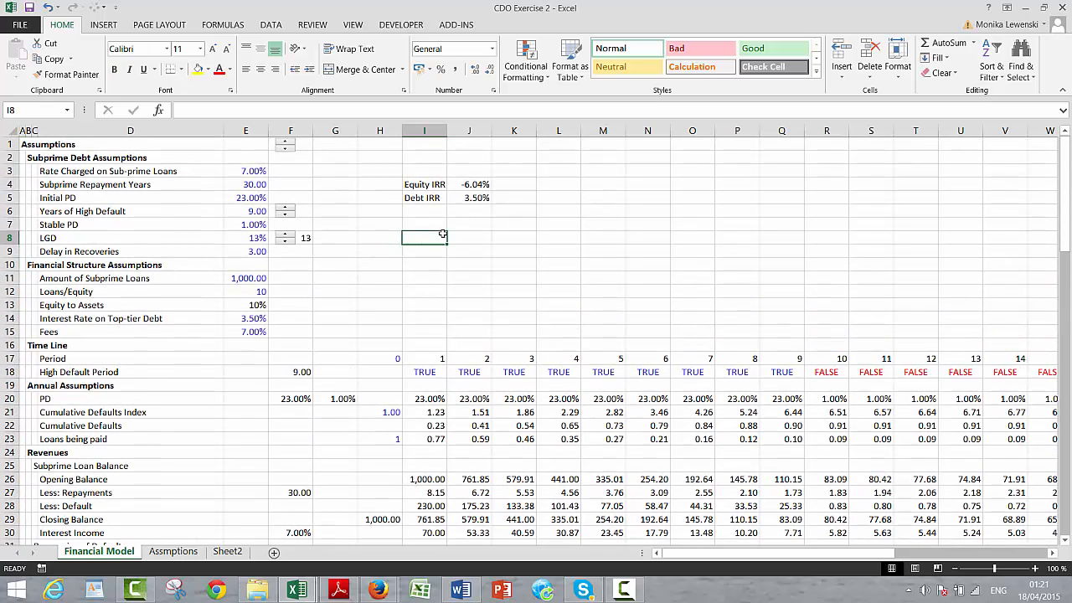
key("Up")
key("Up")
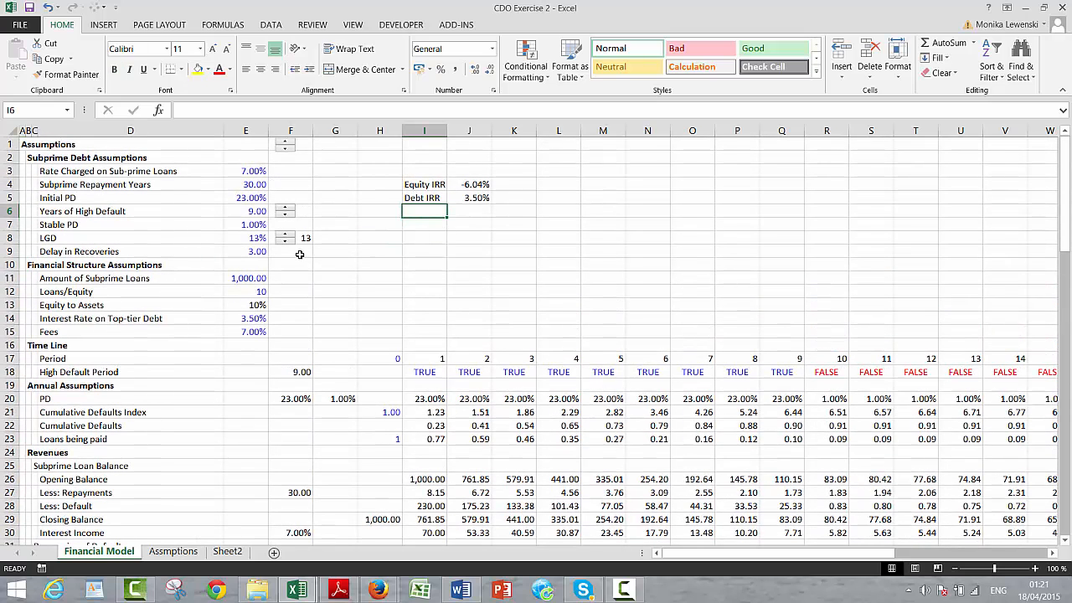
left_click(286, 244)
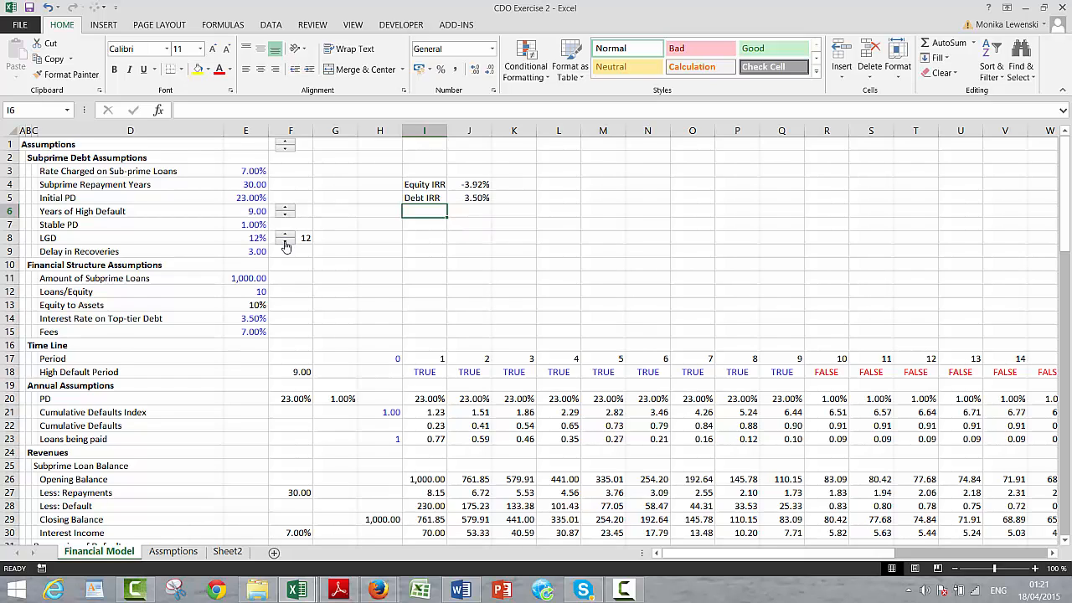
left_click(285, 244)
left_click(286, 244)
left_click(285, 237)
left_click(285, 237)
left_click(284, 237)
left_click(285, 237)
Raise Years of High Default to 11 with its spinner and bring it back down to 8.
left_click(285, 209)
left_click(286, 209)
left_click(285, 218)
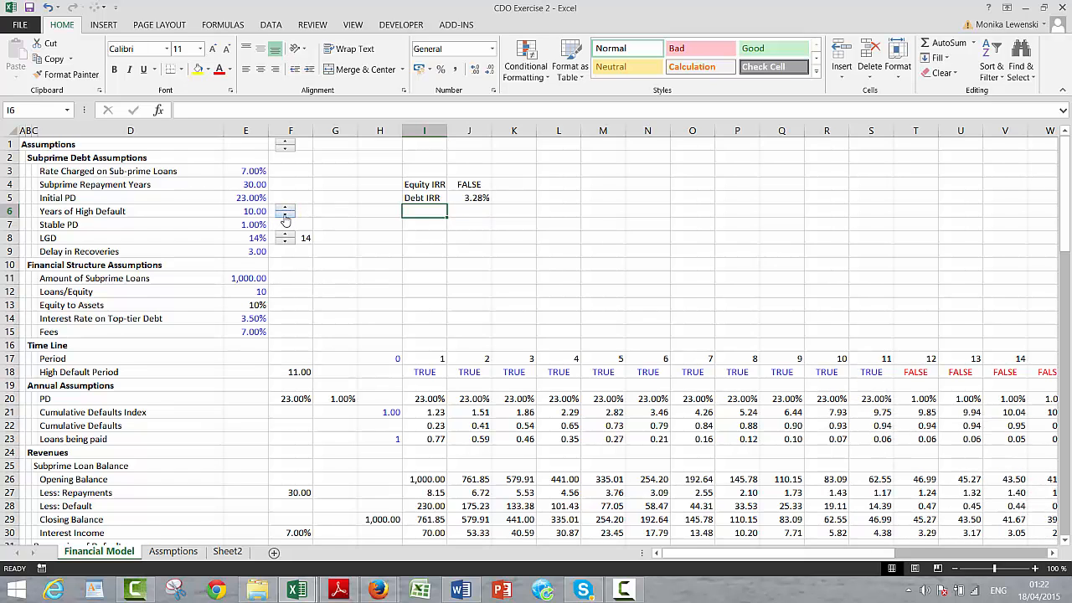
left_click(285, 217)
left_click(286, 218)
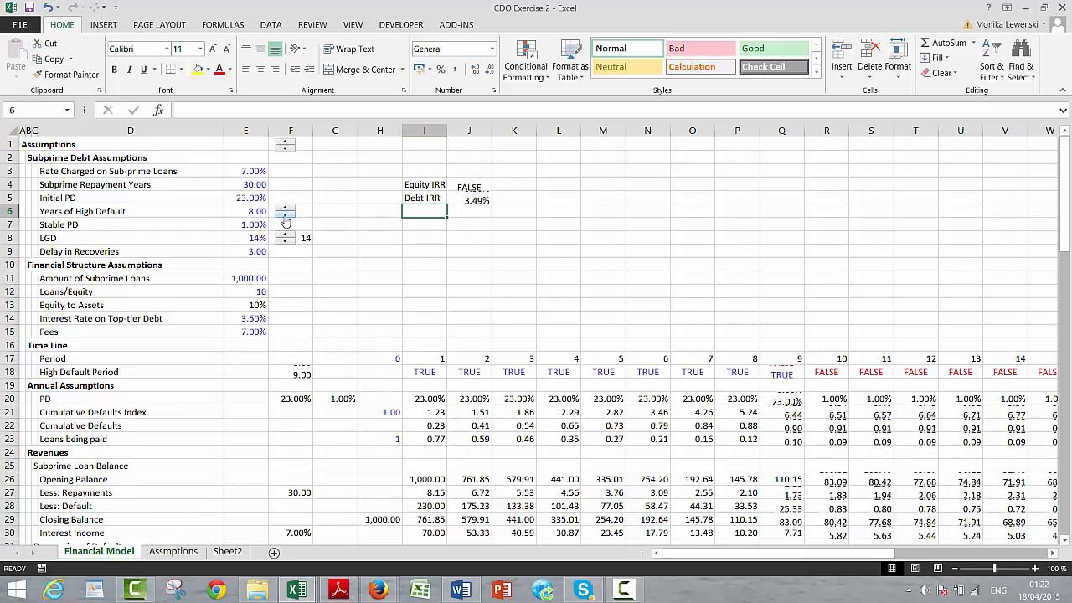
Remove the spare spinner from row 1 beside the Assumptions heading.
left_click(319, 303)
key("ctrl+Up")
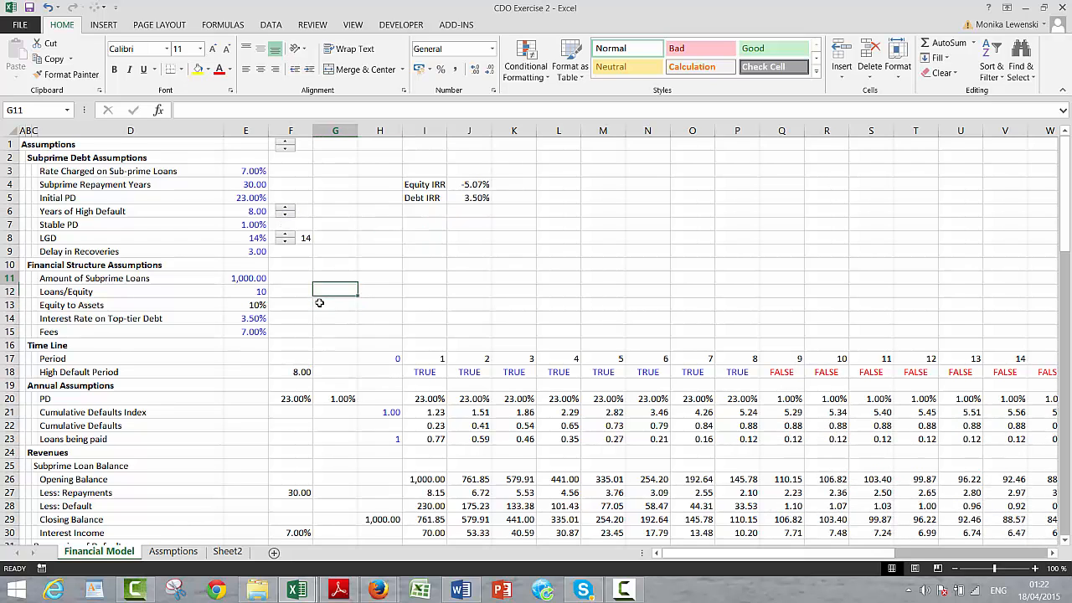
right_click(284, 149)
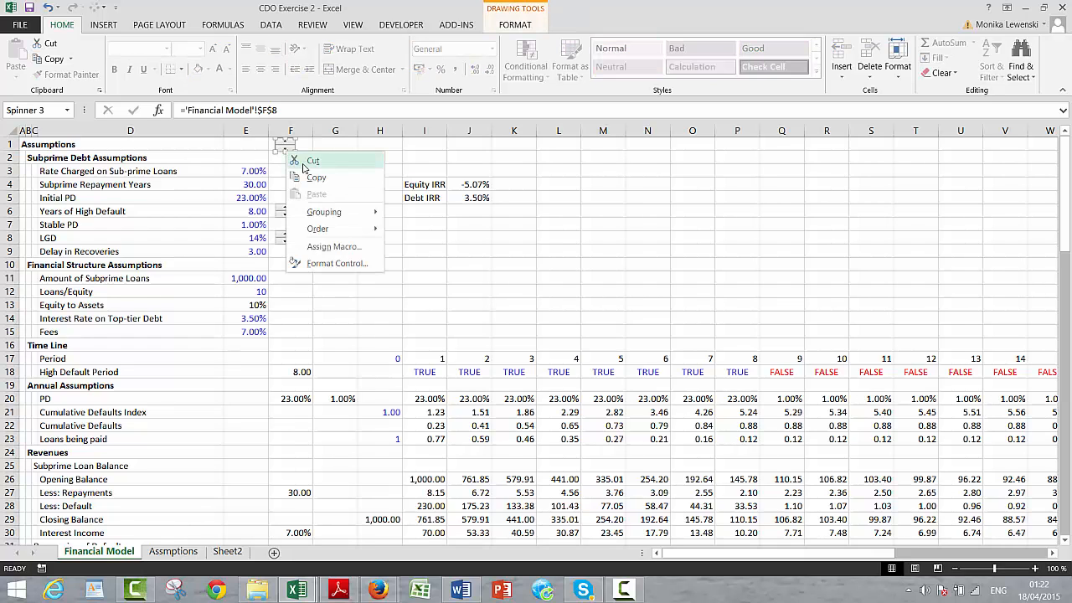
left_click(311, 265)
key("Escape")
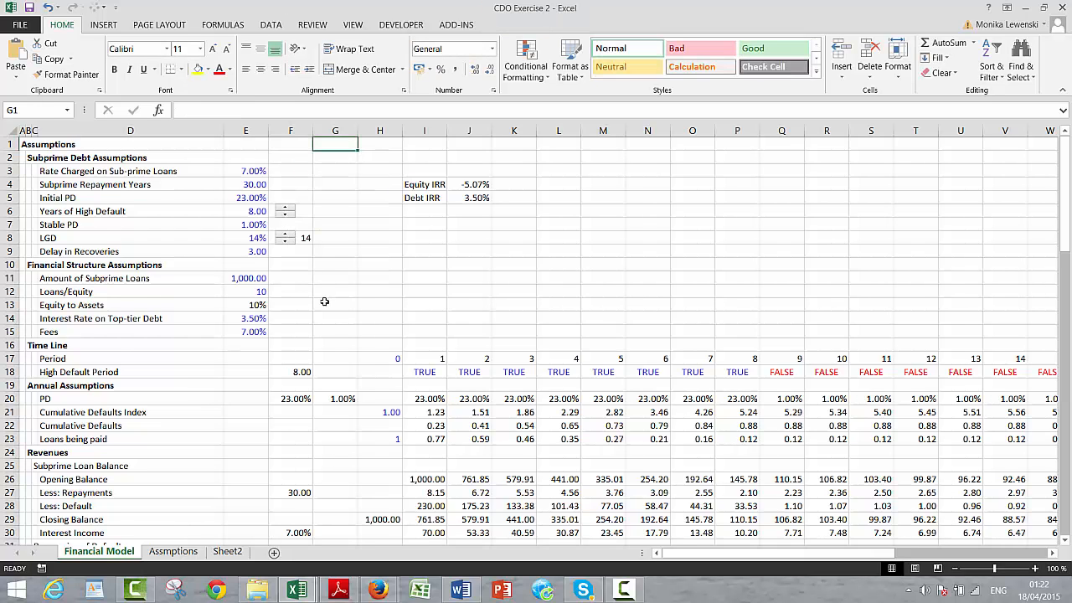
Save the workbook under the new name CDO Exercise 3 - Break Even in the Exercises folder.
key("F12")
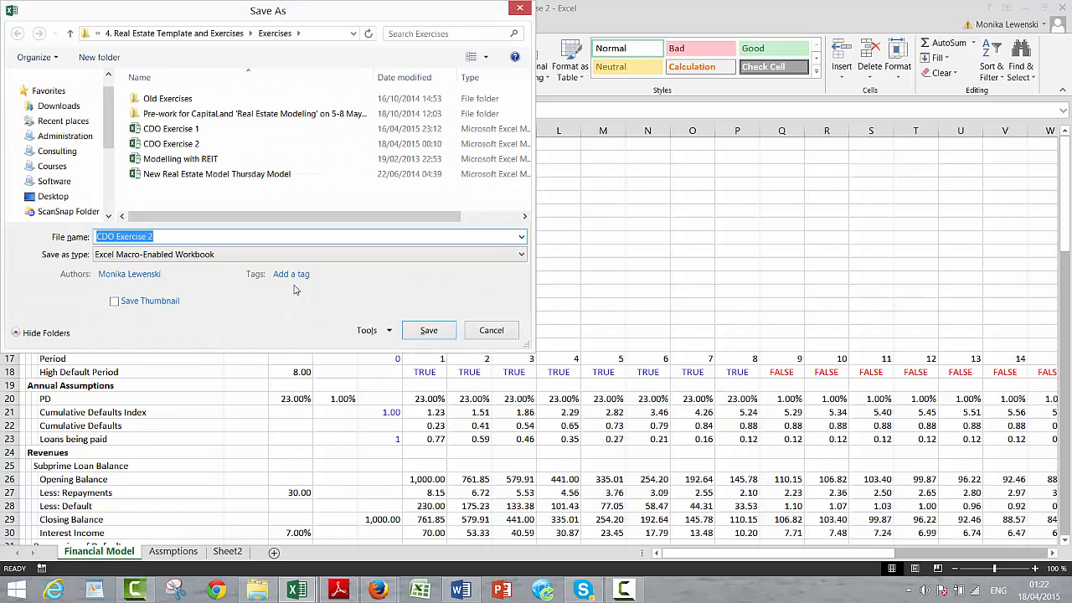
left_click(226, 237)
key("BackSpace")
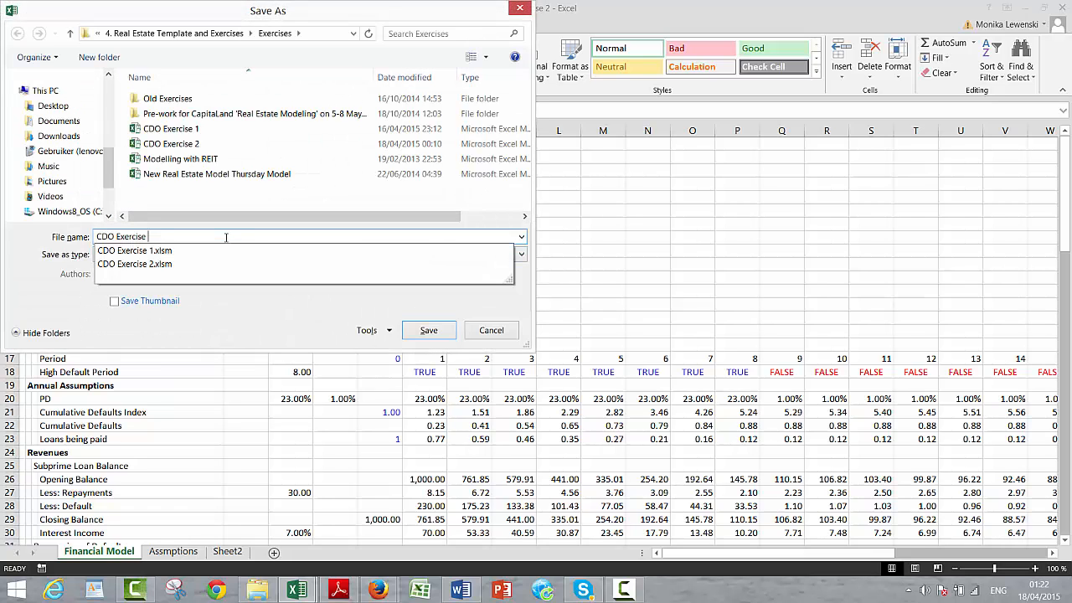
type("3 -")
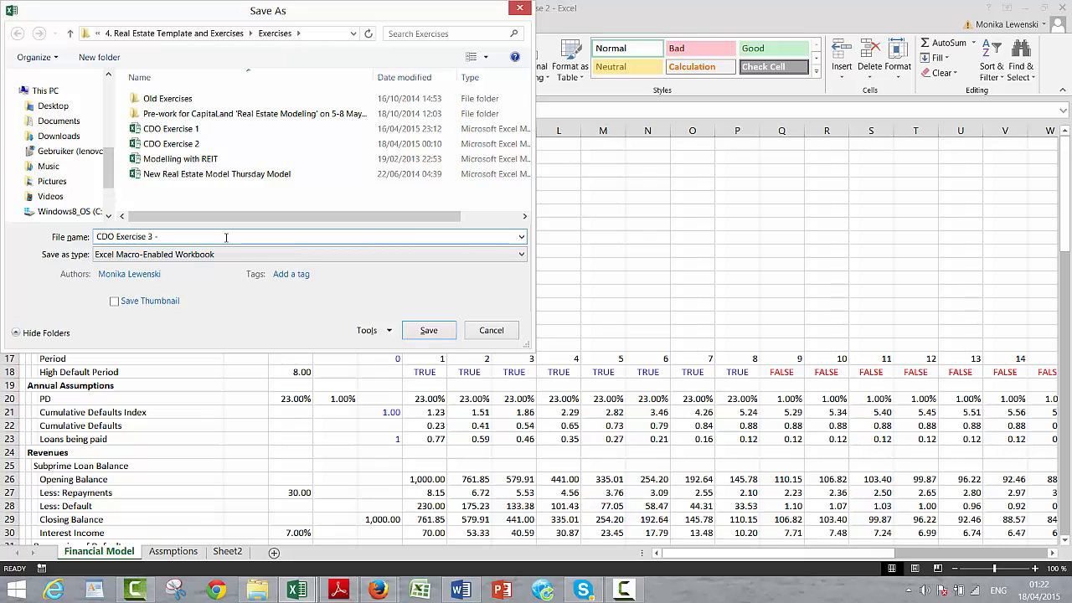
type(" Break Even")
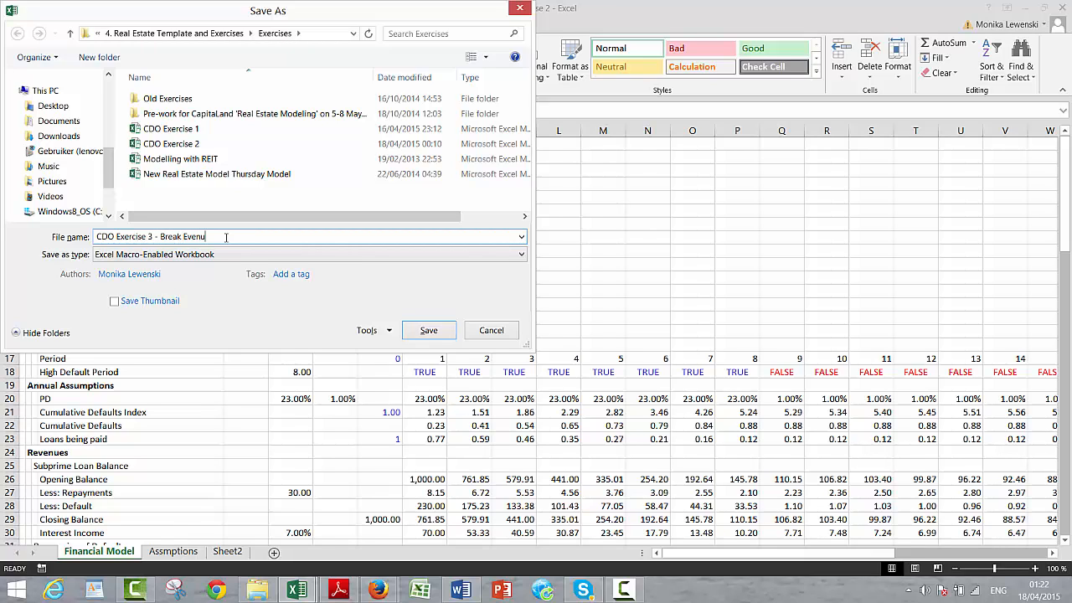
key("Return")
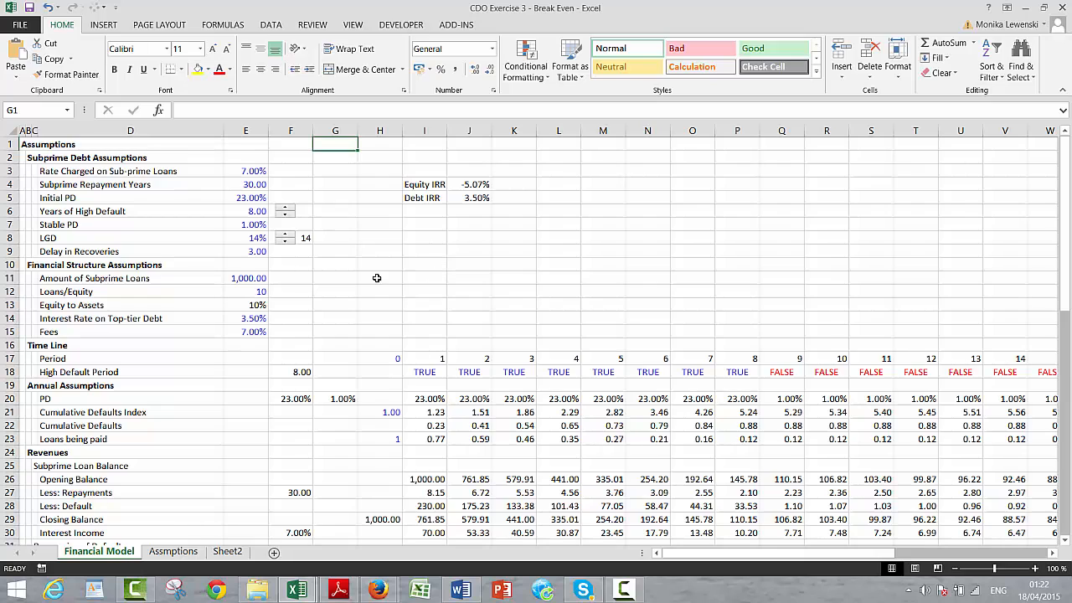
left_click(240, 211)
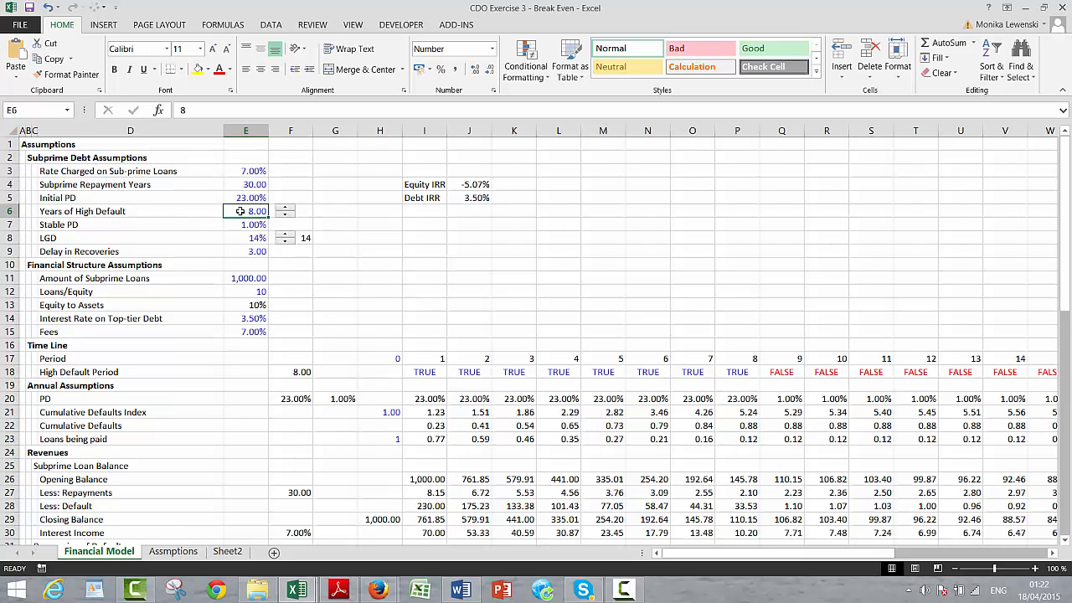
key("Up")
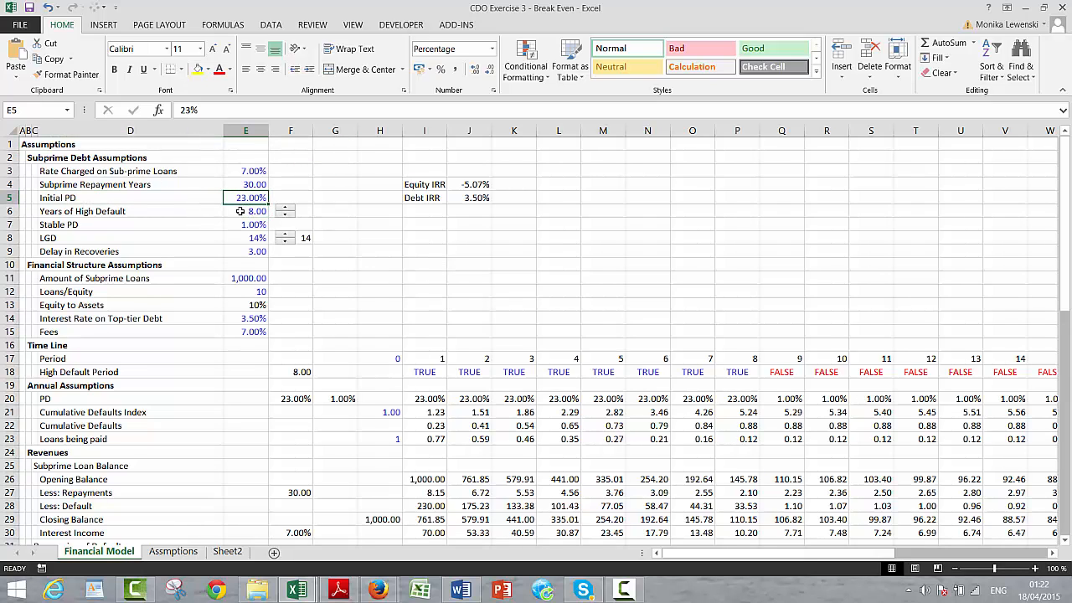
key("Right")
key("Right")
key("Right")
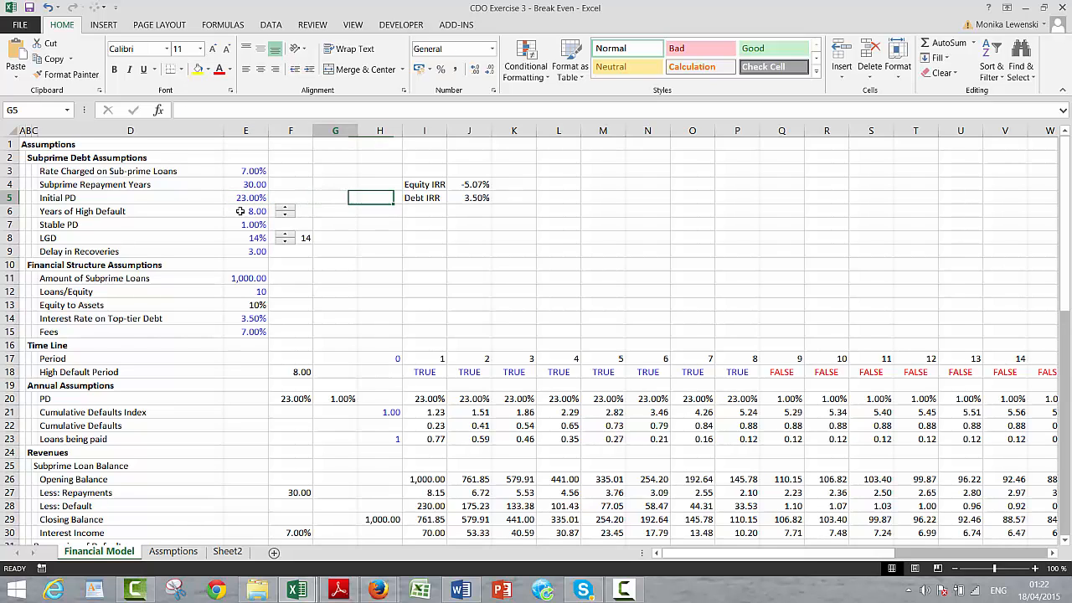
key("Left")
key("Left")
key("Left")
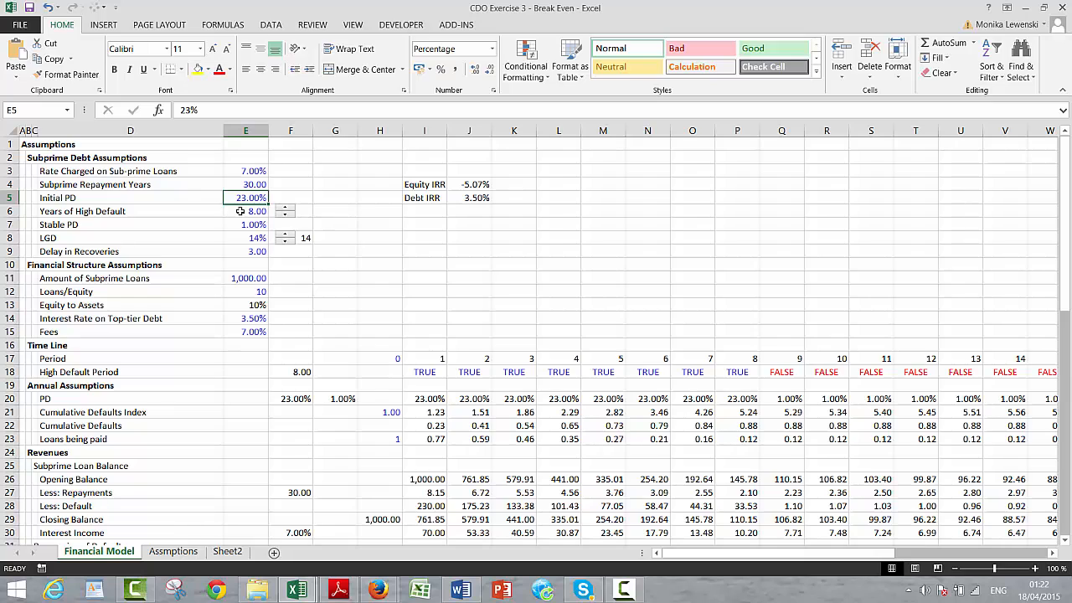
Raise the LGD above 30% with its spinner and bring it back down to 15%.
left_click(286, 237)
left_click(286, 236)
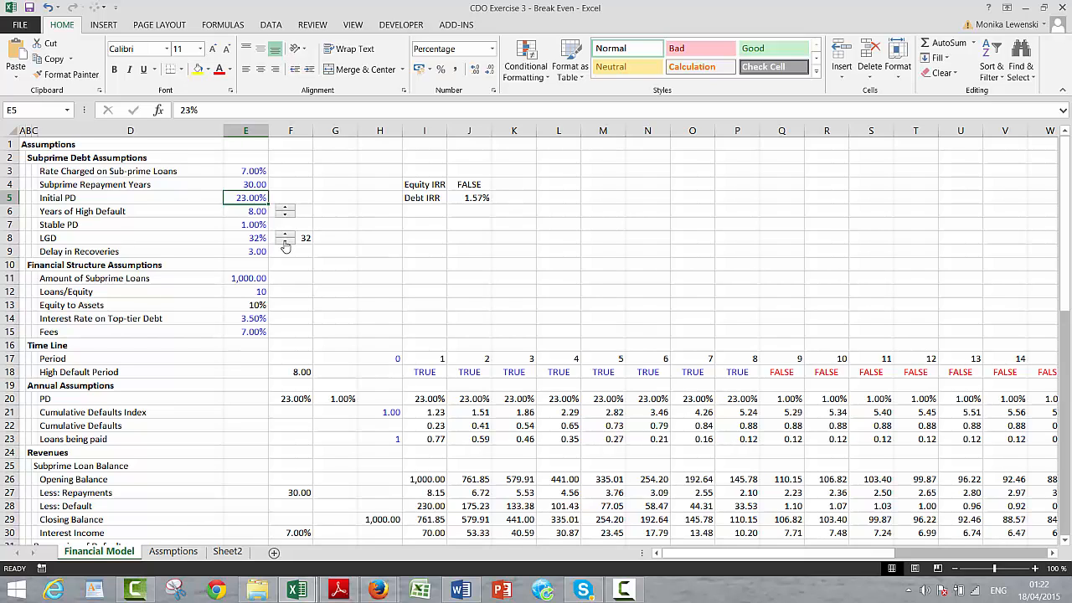
left_click(286, 244)
left_click(286, 244)
left_click(285, 243)
left_click(286, 244)
left_click(286, 234)
left_click(286, 235)
Set Loans/Equity in the Financial Structure Assumptions to 5.
left_click(285, 299)
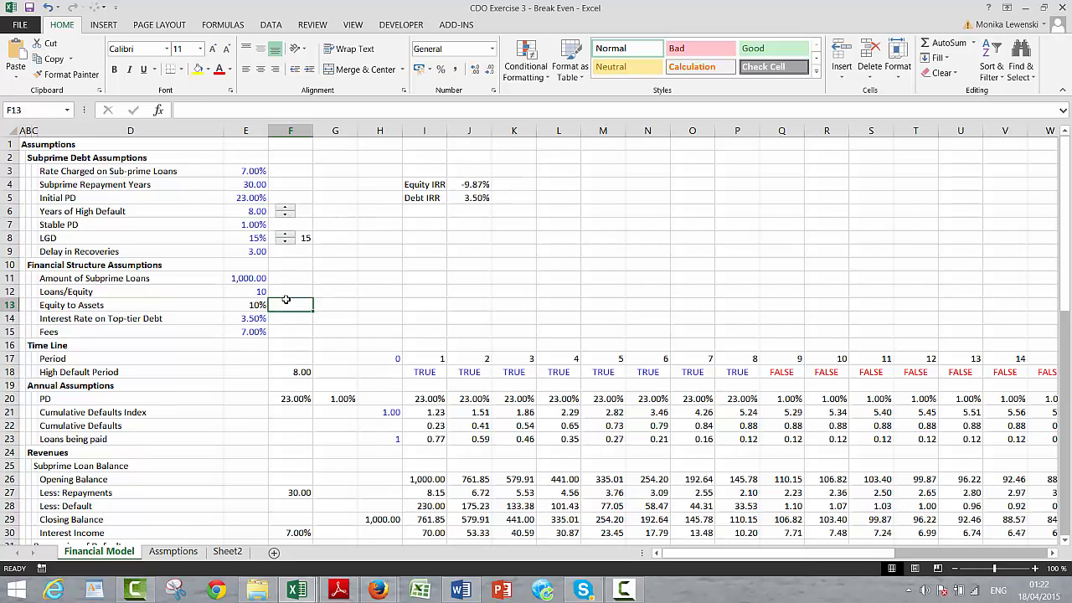
key("ctrl+Down")
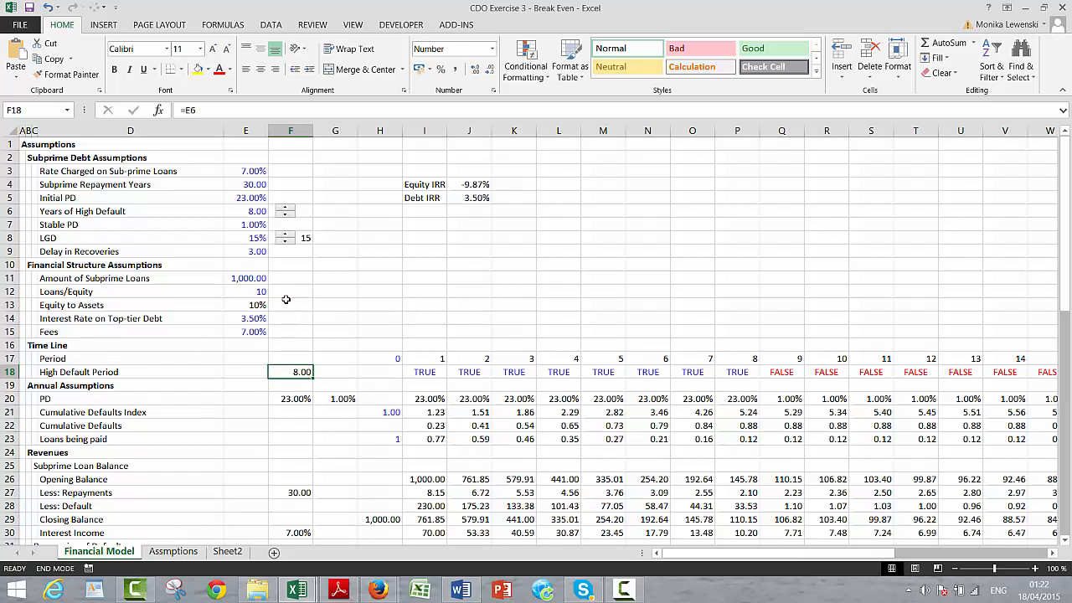
key("ctrl+Up")
key("Down")
key("Down")
key("Down")
key("Down")
key("Left")
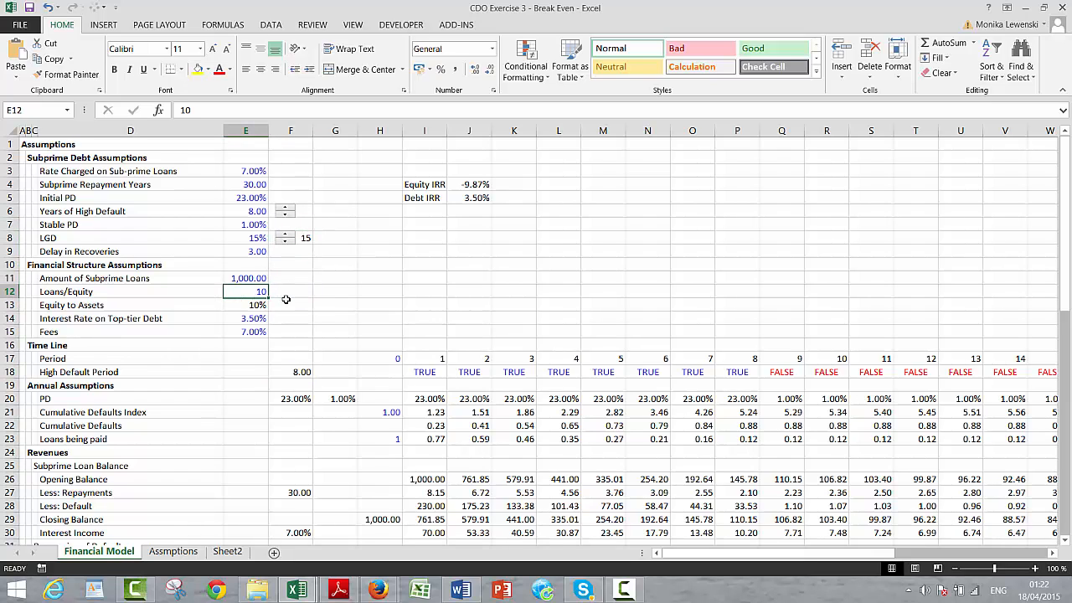
type("5")
key("Return")
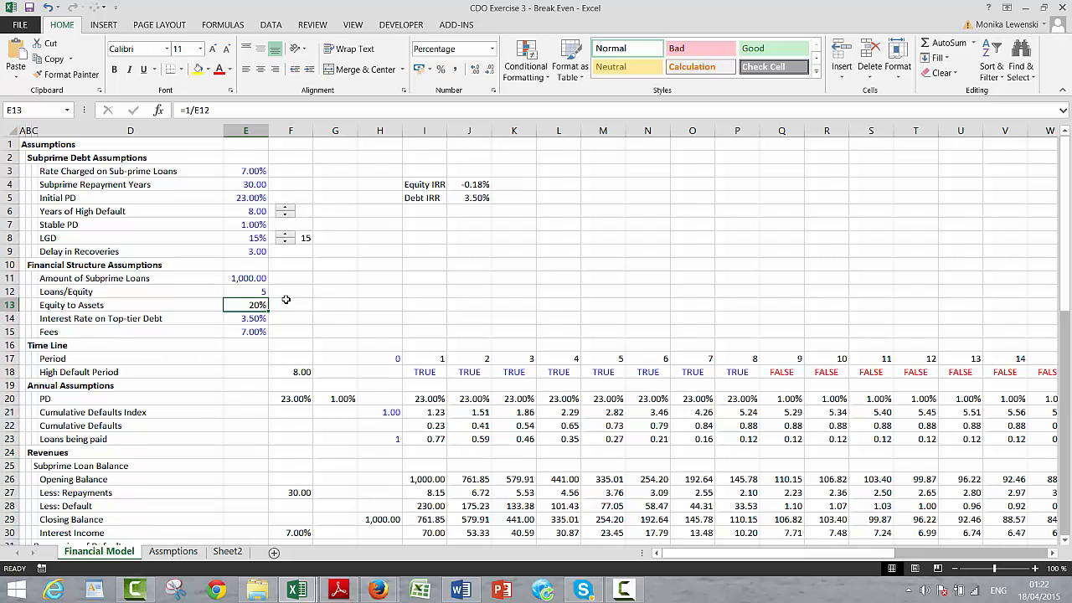
key("Up")
key("Right")
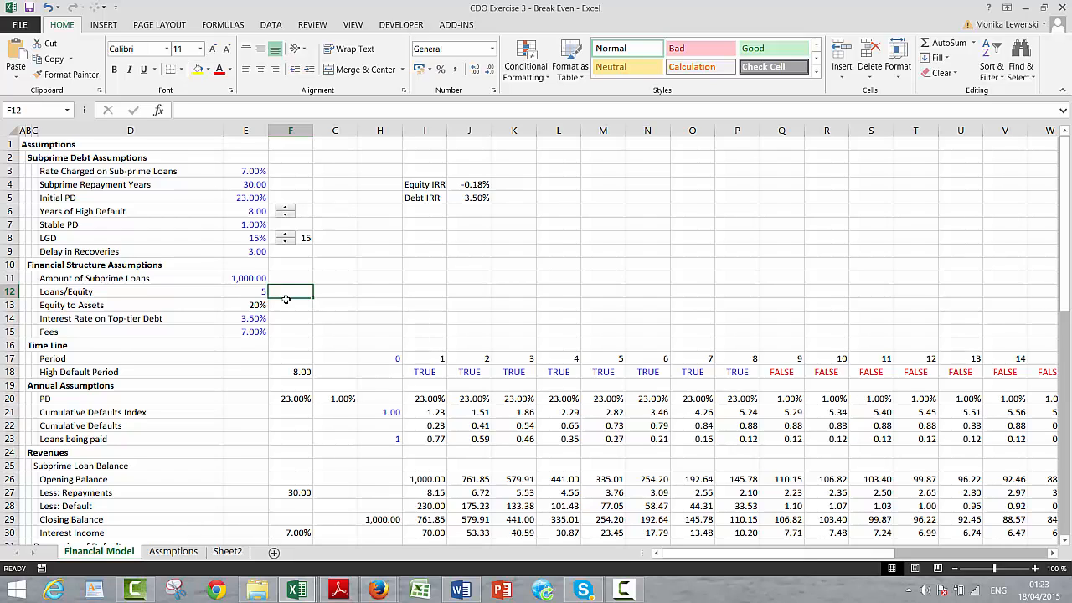
key("Up")
key("Up")
key("Up")
key("Up")
key("Up")
key("Up")
key("Up")
key("Up")
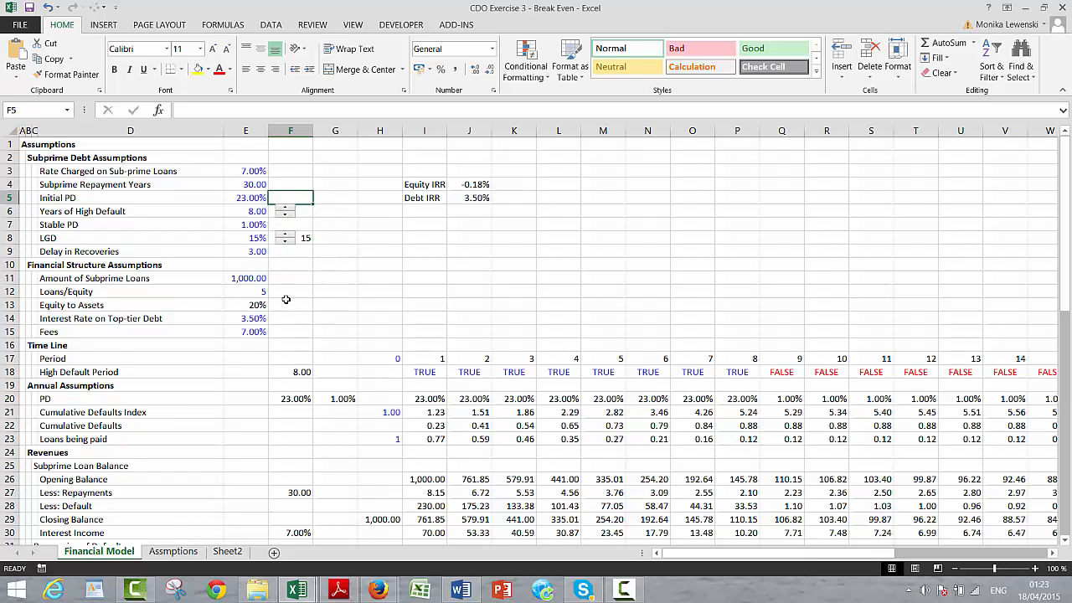
key("Left")
key("Down")
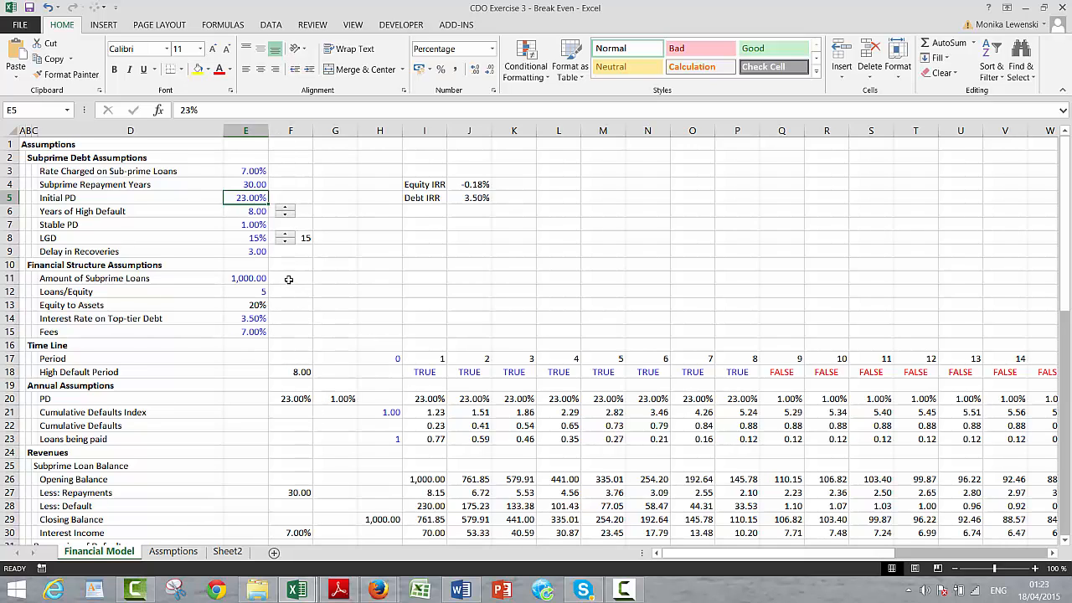
Copy the LGD spinner to cell F3 beside Rate Charged on Sub-prime Loans and link the copy to $F$3.
left_click(323, 305)
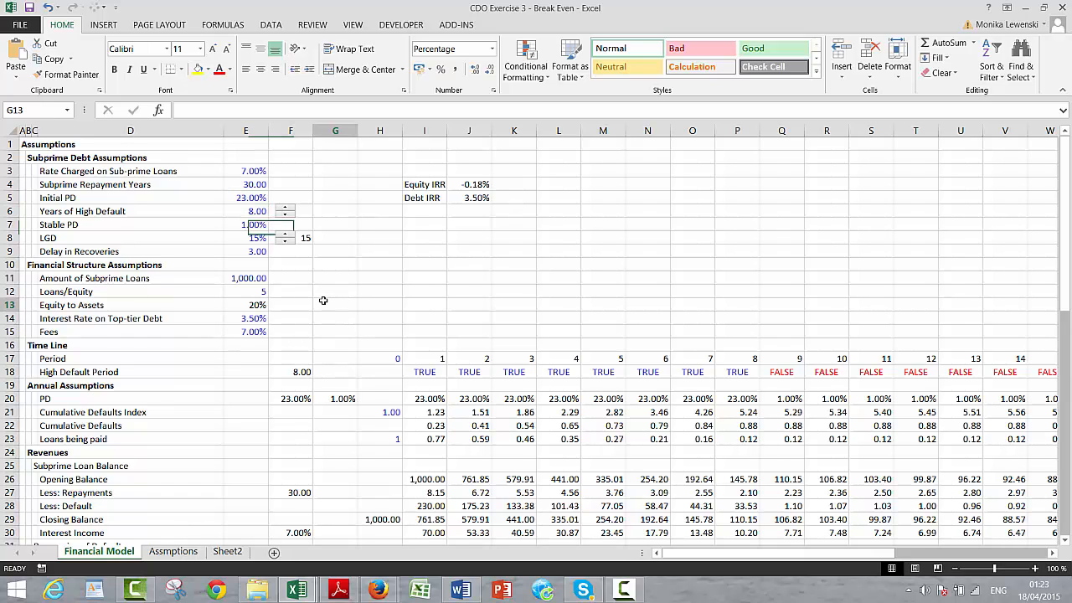
right_click(285, 241)
left_click(306, 263)
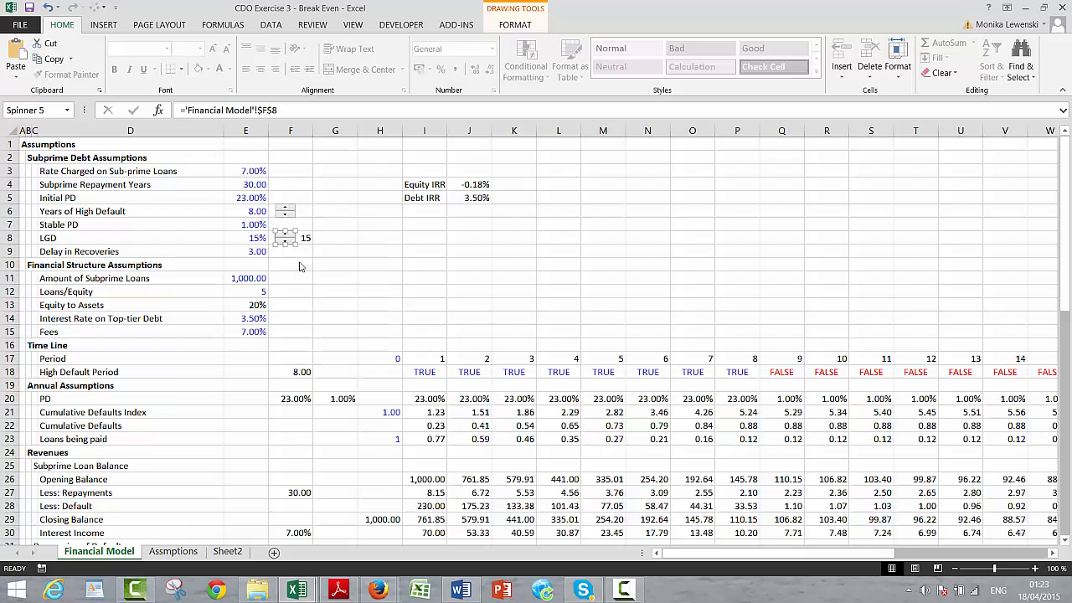
left_click(284, 171)
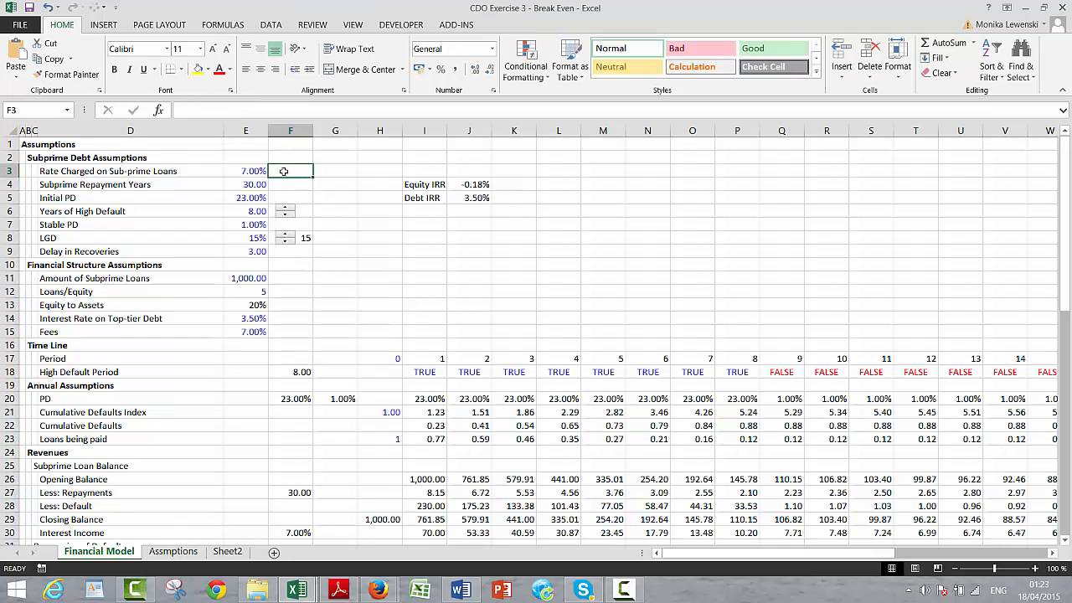
key("ctrl+v")
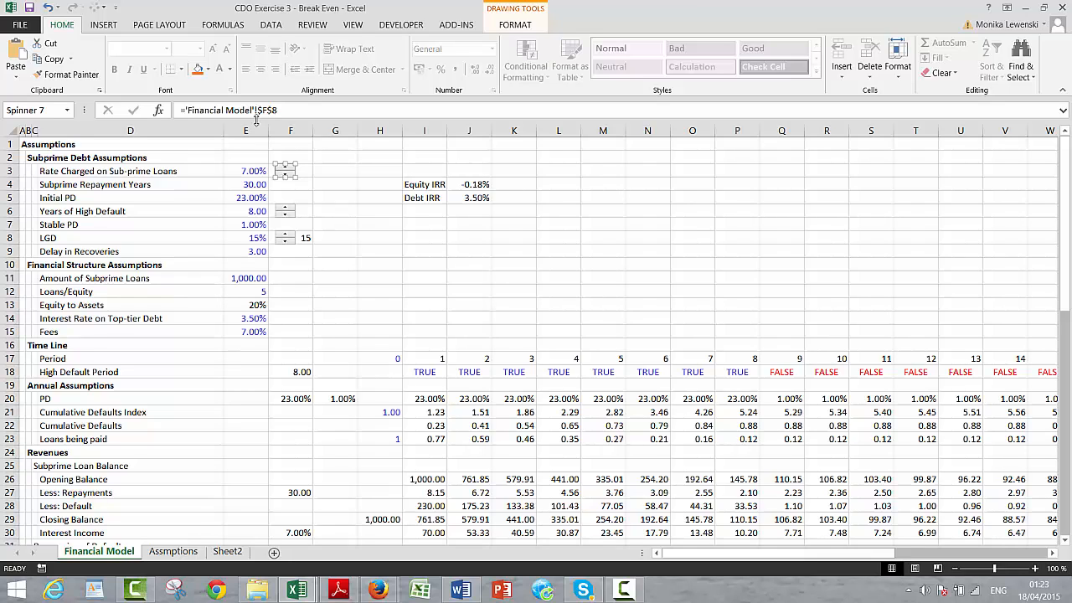
left_click(288, 108)
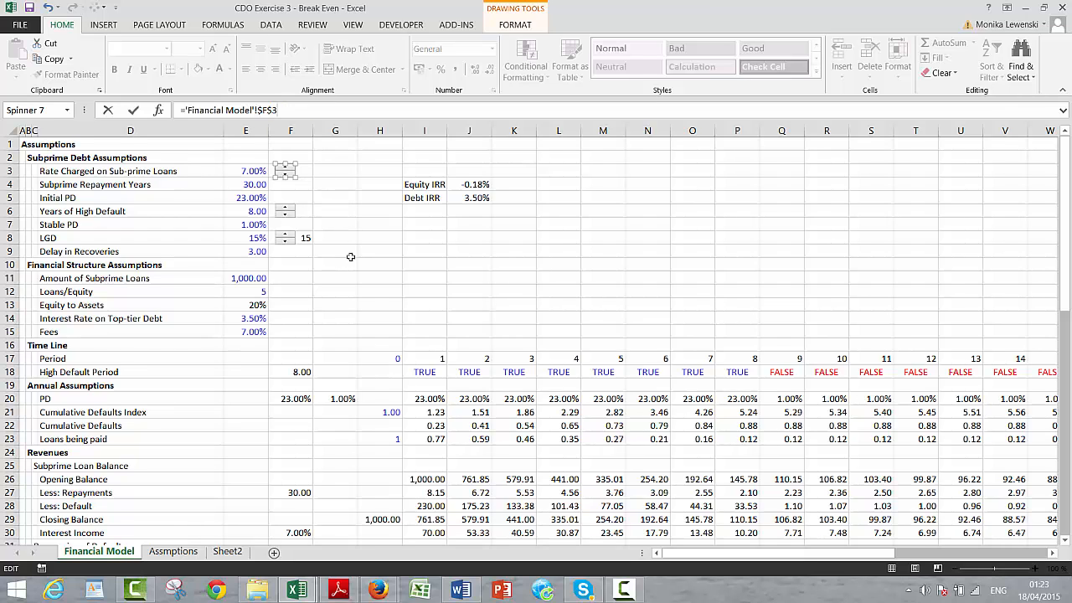
left_click(346, 253)
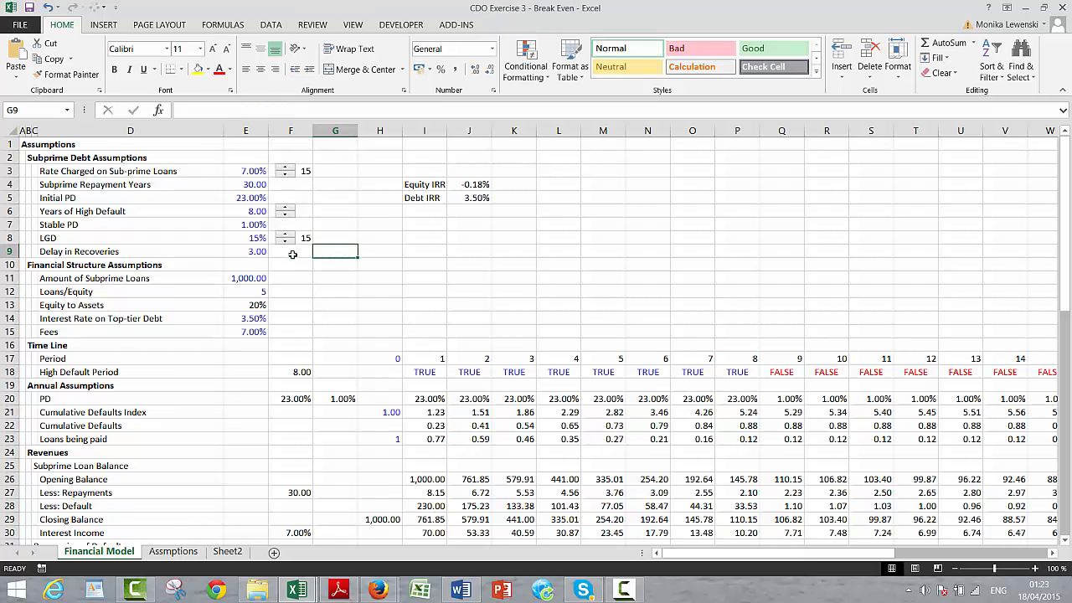
Paste another spinner in cell F14 beside Interest Rate on Top-tier Debt and link it to $F$14.
left_click(281, 313)
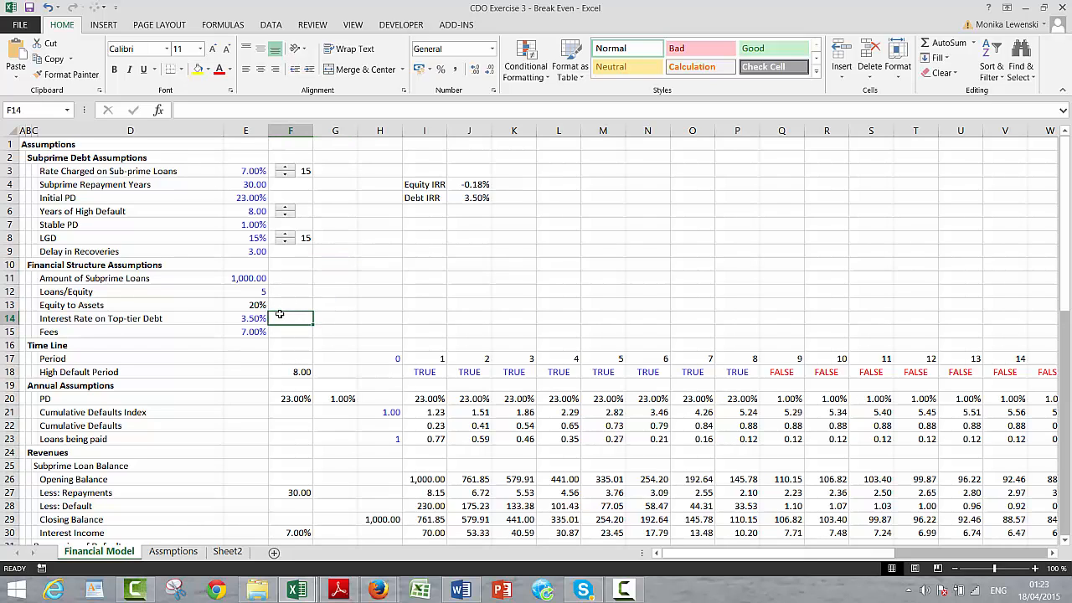
key("ctrl+v")
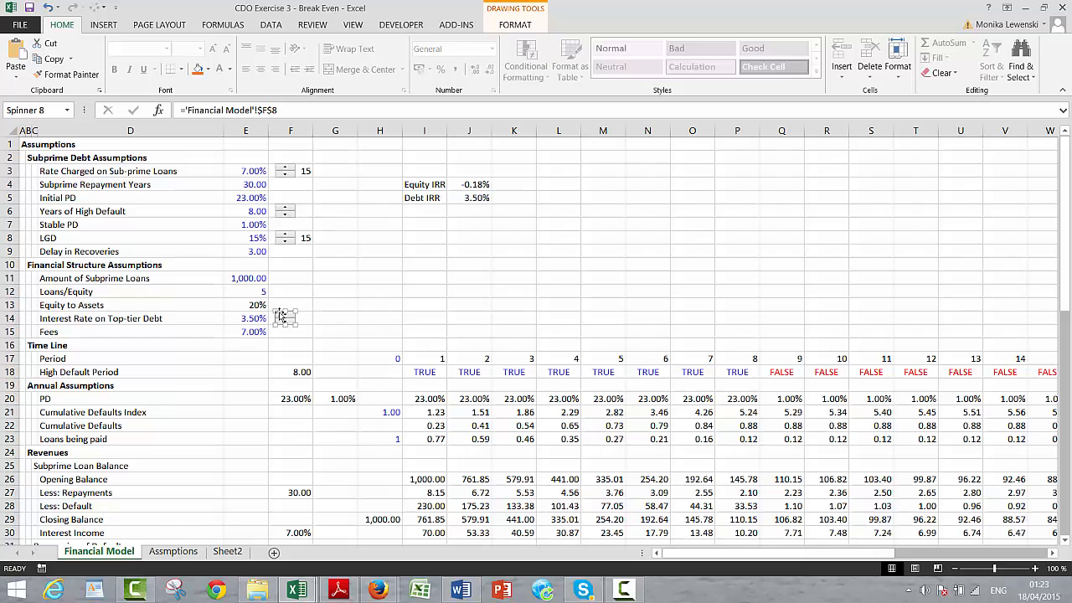
left_click(290, 109)
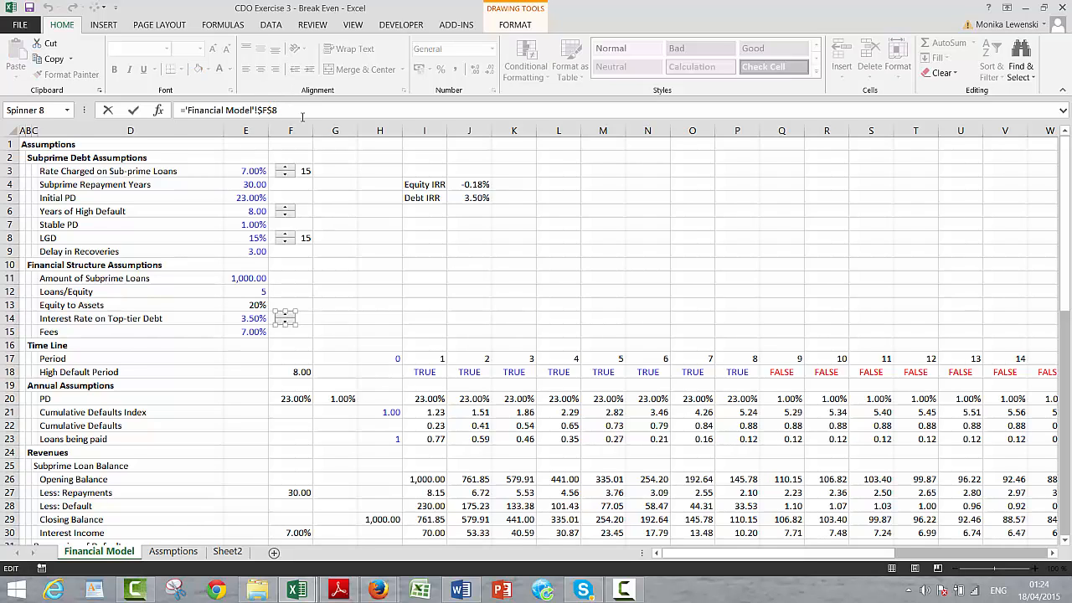
key("BackSpace")
type("14")
left_click(363, 317)
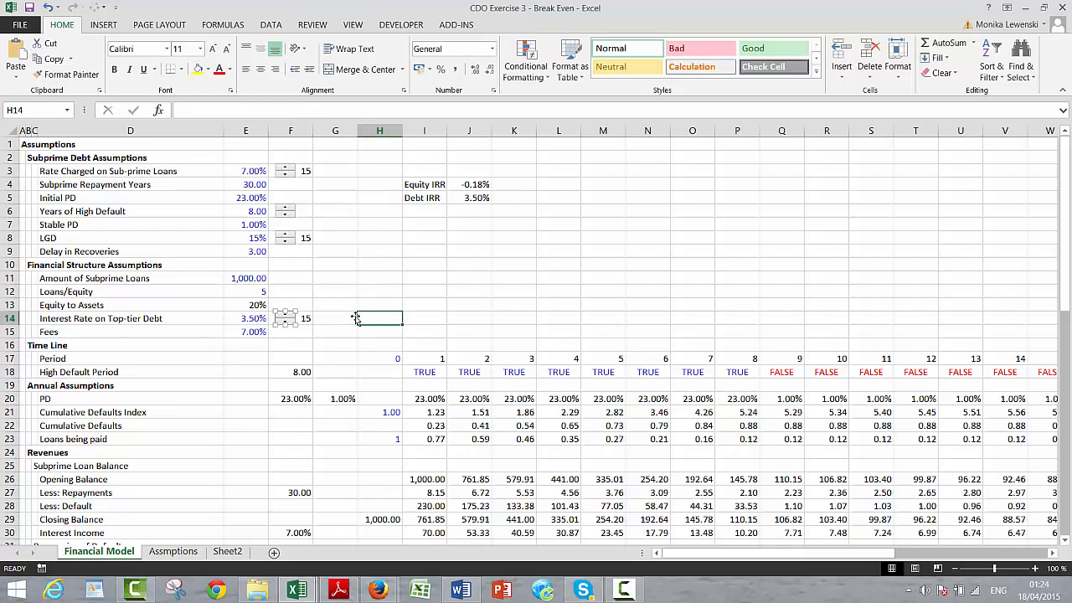
Enter 7 in cell F3 beside Rate Charged on Sub-prime Loans and 3.5 in cell F14 beside Interest Rate on Top-tier Debt.
left_click(306, 171)
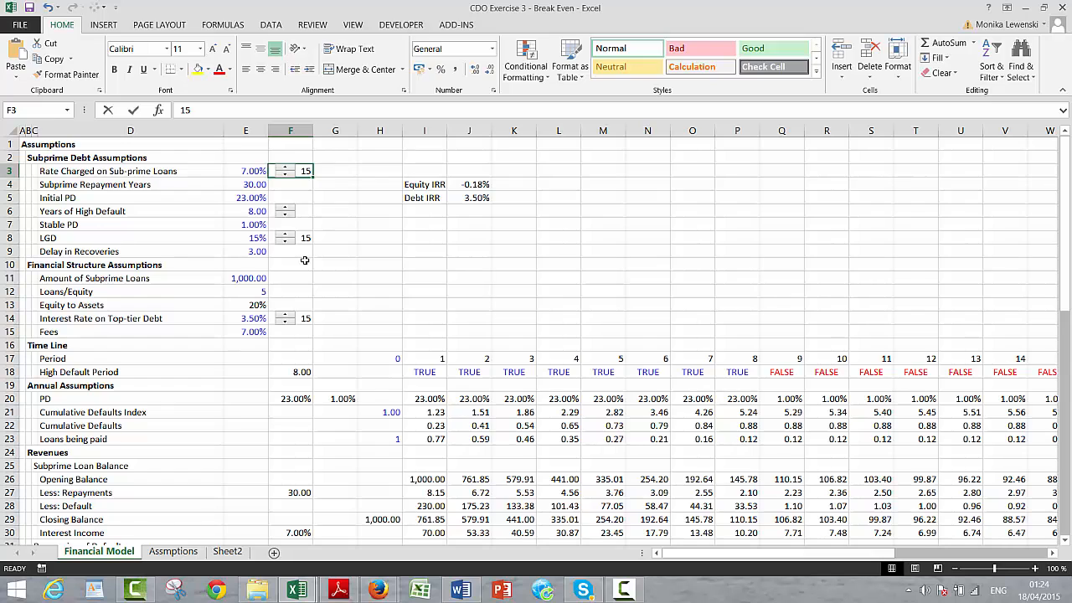
type("7")
key("Return")
key("Return")
key("Return")
key("Return")
key("Return")
key("Return")
key("Return")
key("Return")
key("Return")
key("Return")
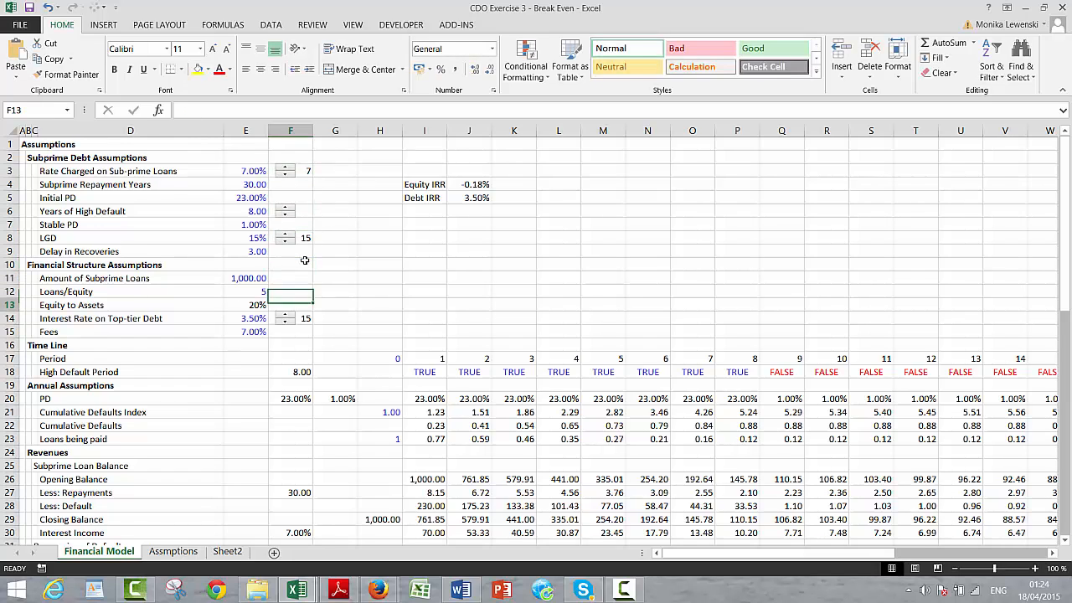
key("Return")
type("3.5")
key("Return")
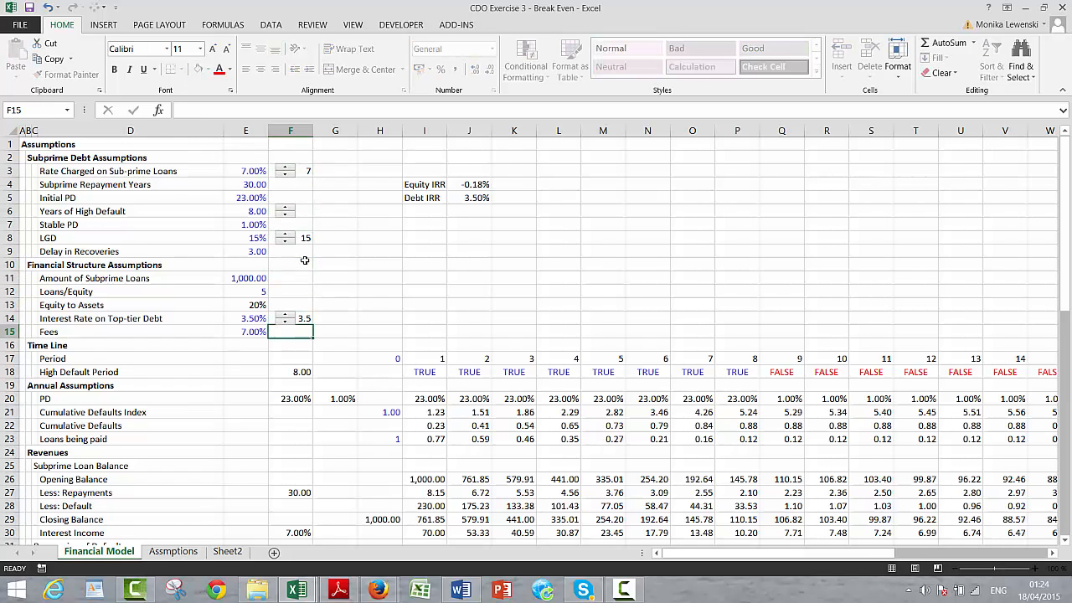
Make Interest Rate on Top-tier Debt in E14 equal to =F14/100.
left_click(242, 319)
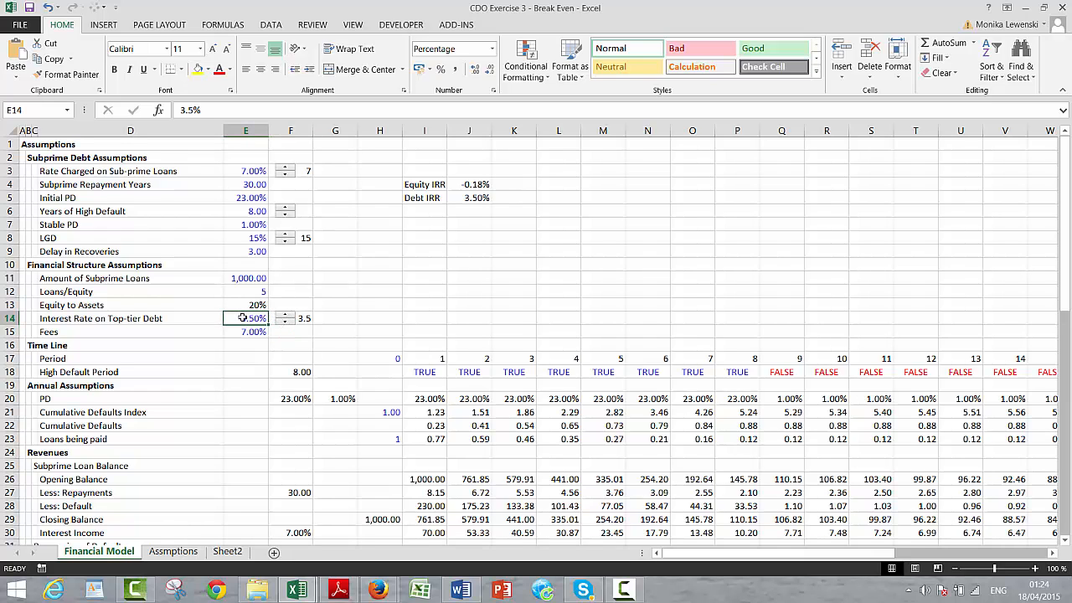
type("=")
key("Right")
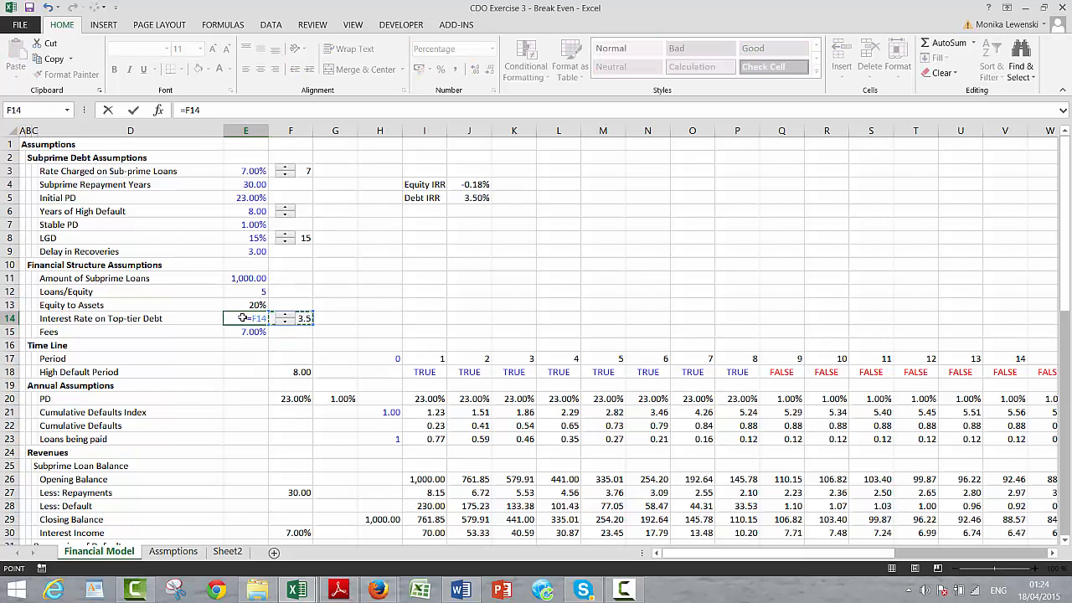
type("/100")
key("Return")
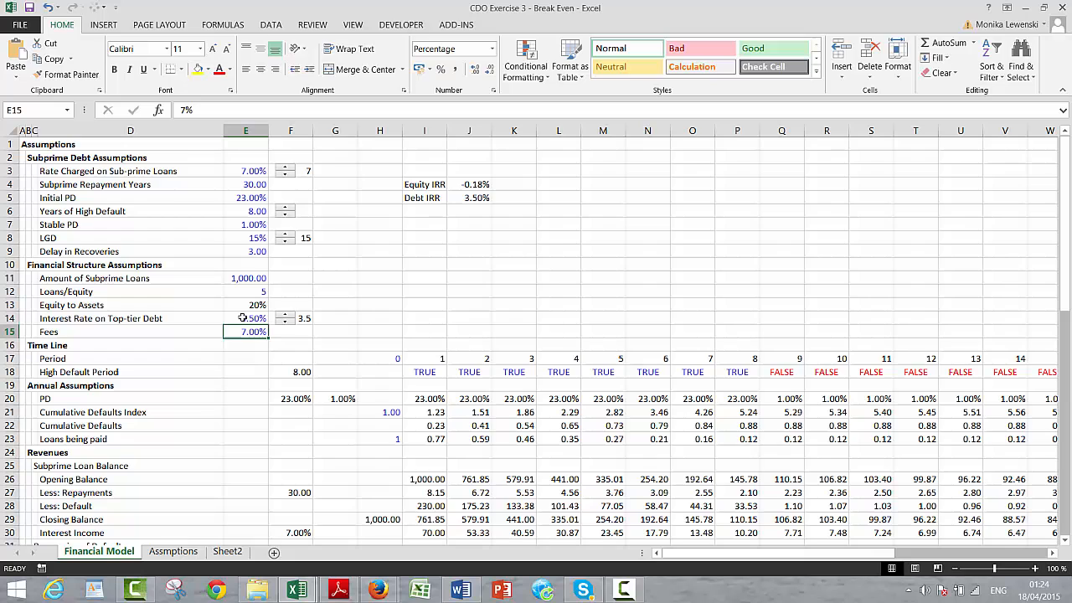
Raise the Interest Rate on Top-tier Debt to 5% with its spinner and set that spinner's maximum value to 1000.
left_click(286, 316)
left_click(286, 317)
right_click(287, 318)
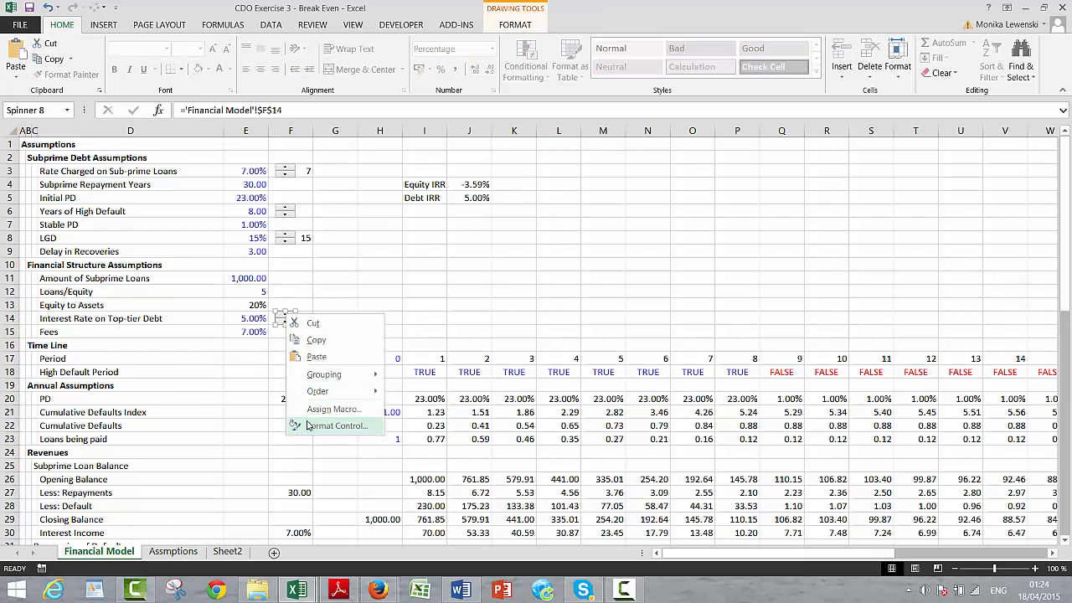
left_click(307, 426)
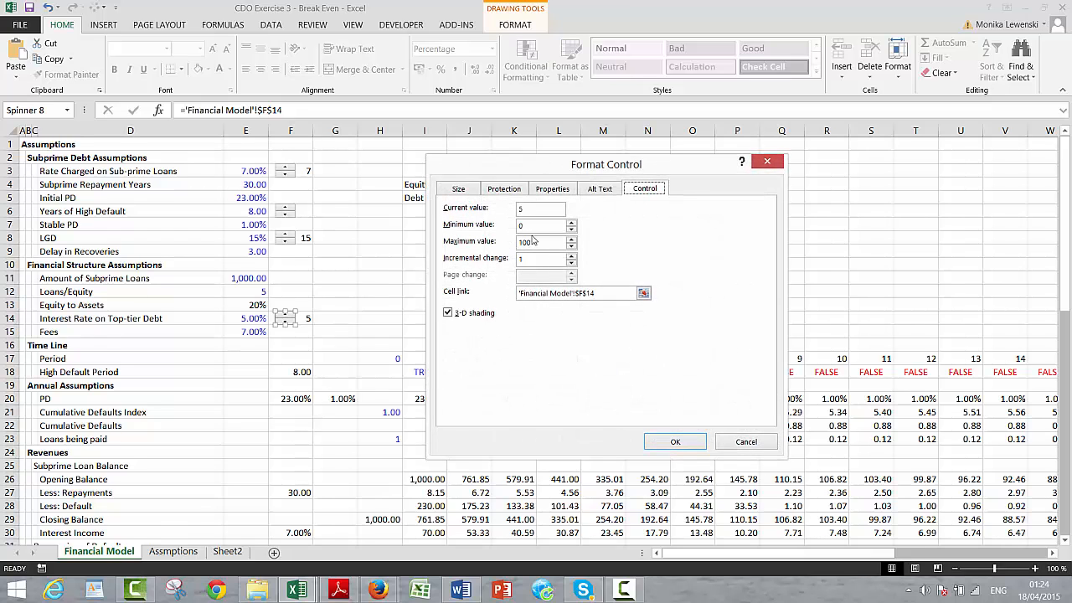
left_click(536, 245)
left_click(652, 441)
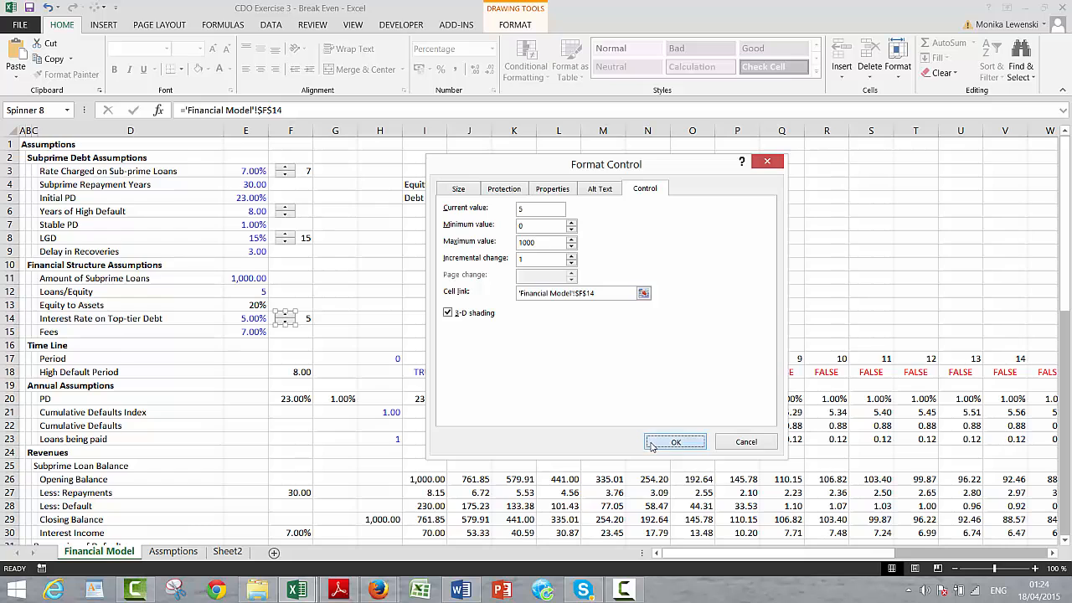
left_click(260, 359)
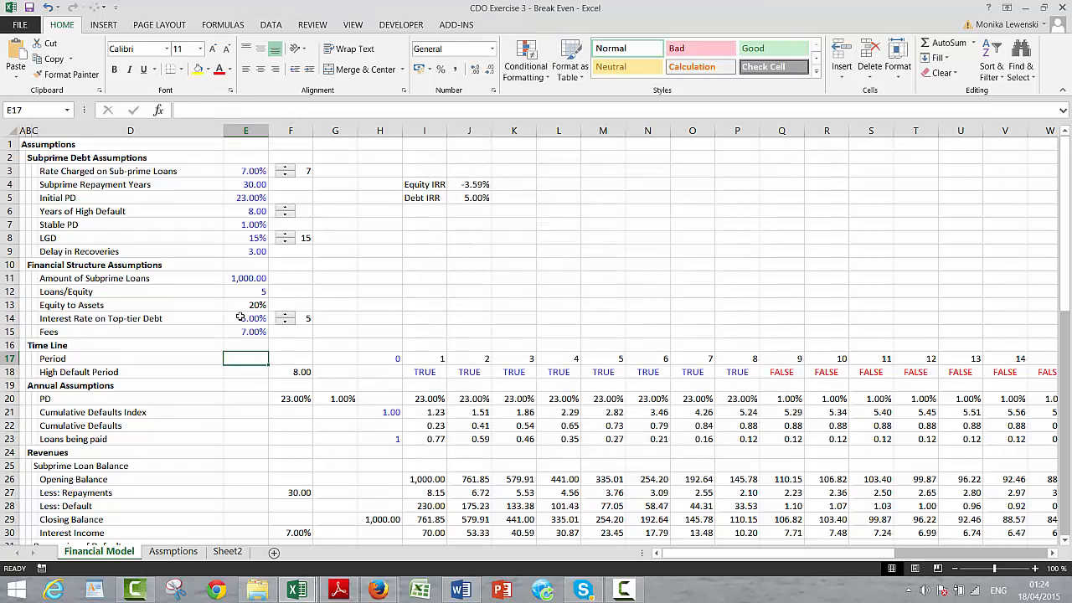
Change the Interest Rate on Top-tier Debt formula in E14 to =F14/1000.
left_click(240, 317)
type("=")
key("Right")
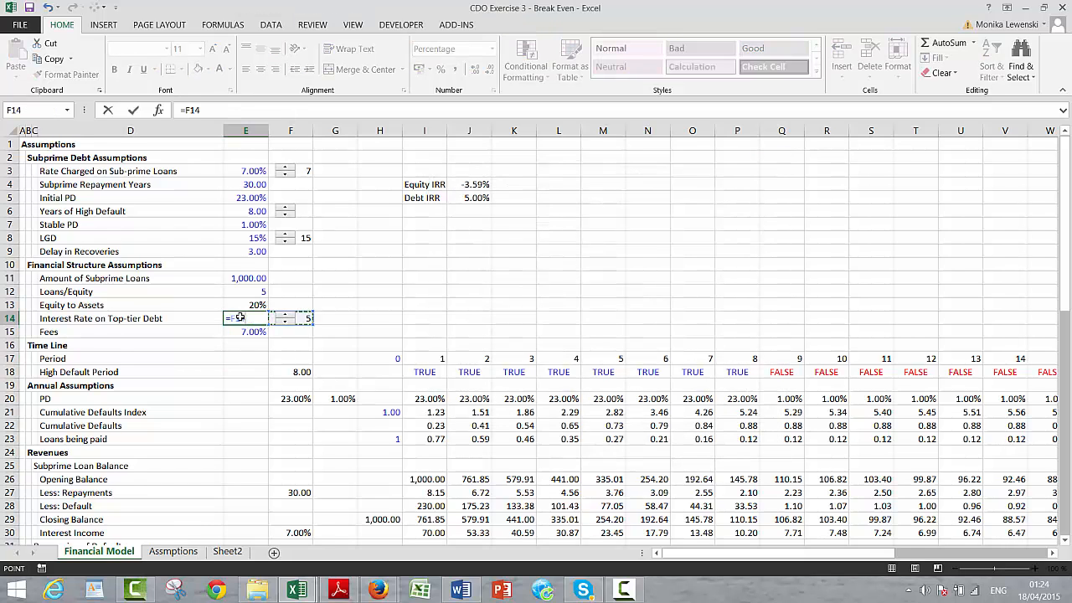
type("/1000")
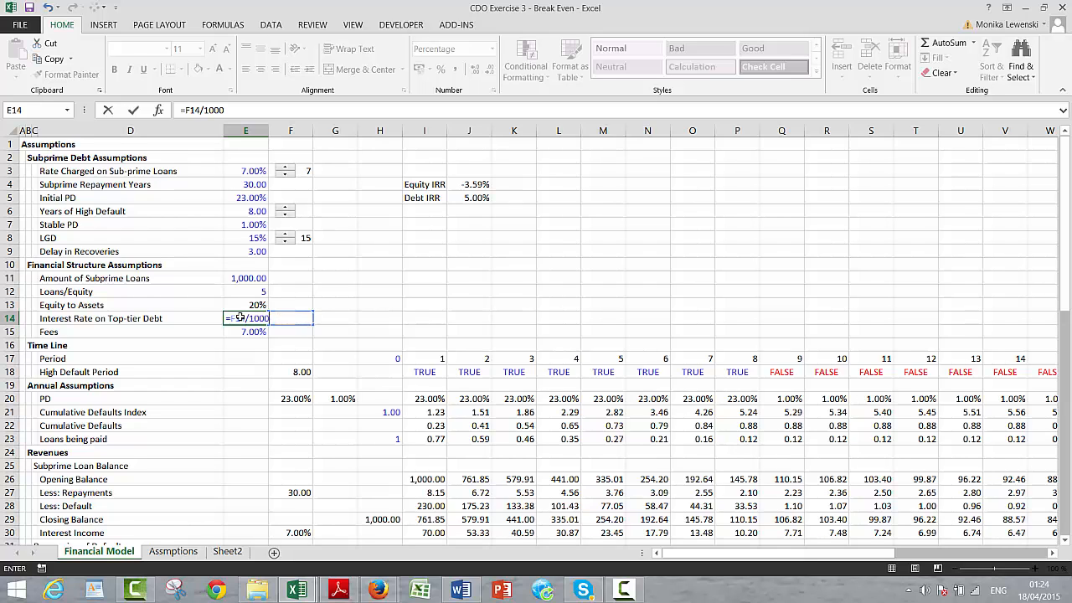
key("Return")
Enter 350 in cell F14, the linked cell of the Interest Rate on Top-tier Debt spinner.
left_click(302, 317)
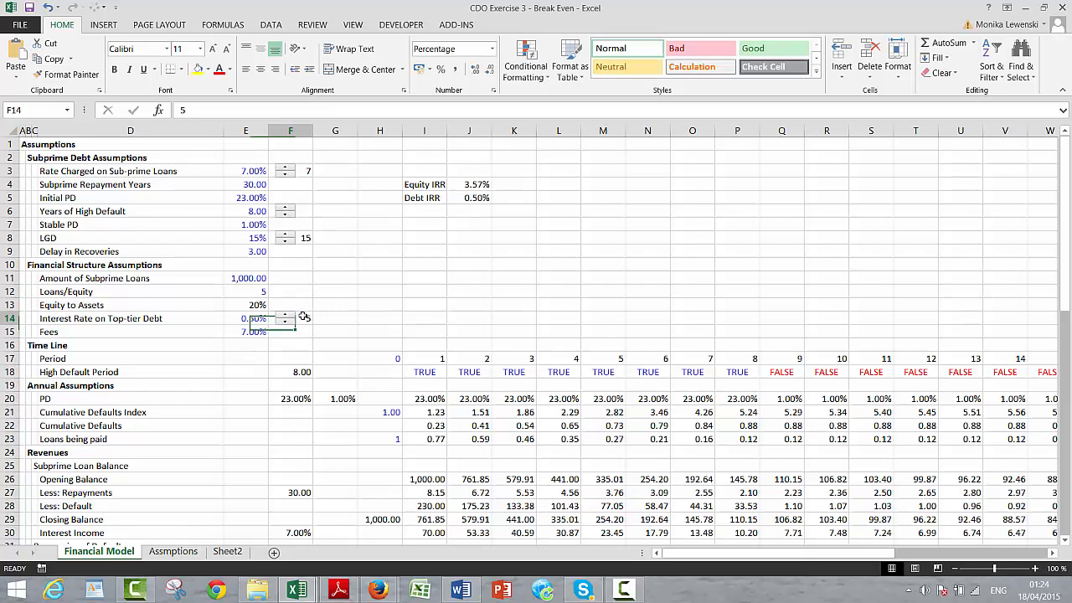
type("350")
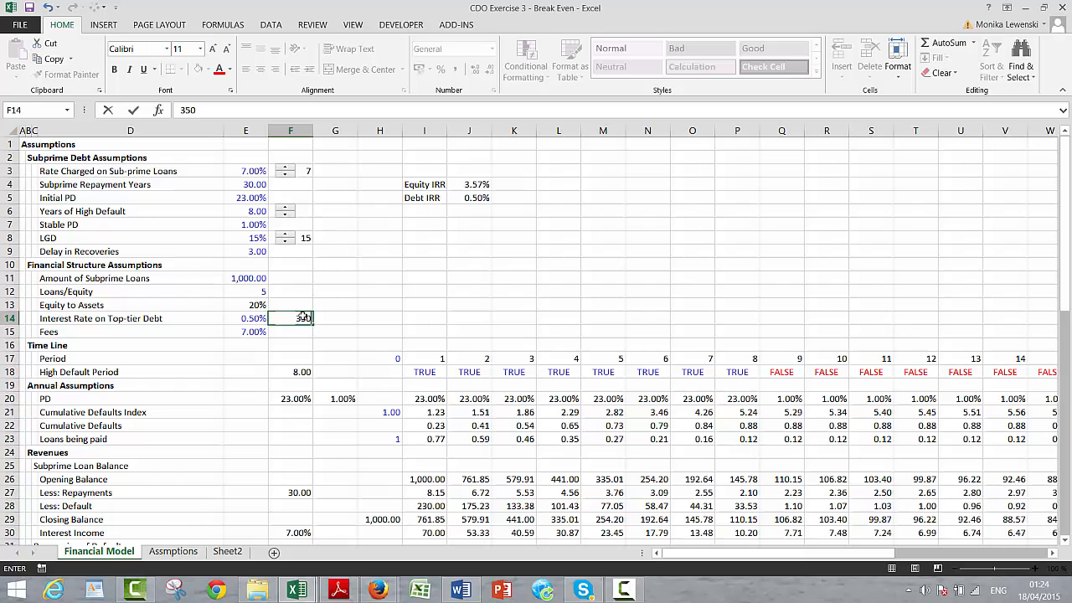
key("Return")
Set cell F14 to 35 for the Interest Rate on Top-tier Debt.
left_click(302, 317)
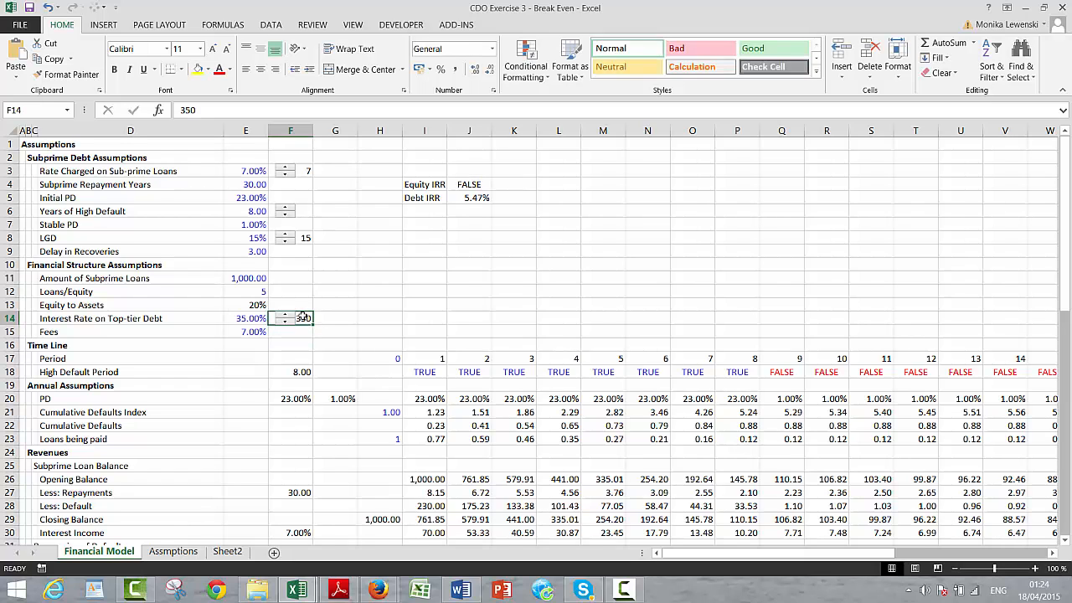
type("35")
key("Return")
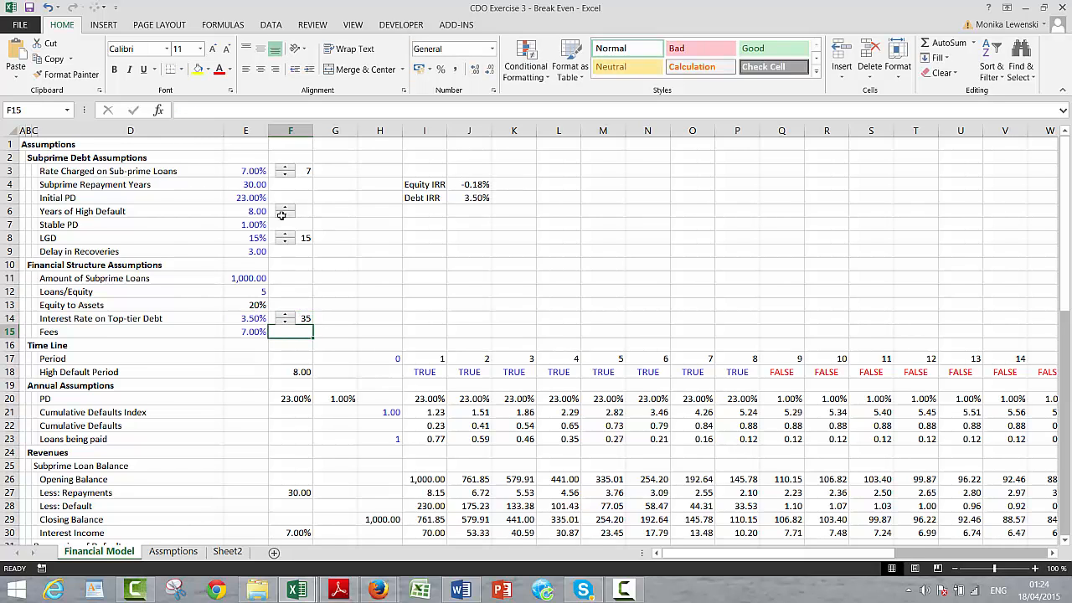
Set the maximum value of the Rate Charged on Sub-prime Loans spinner to 1000.
right_click(288, 173)
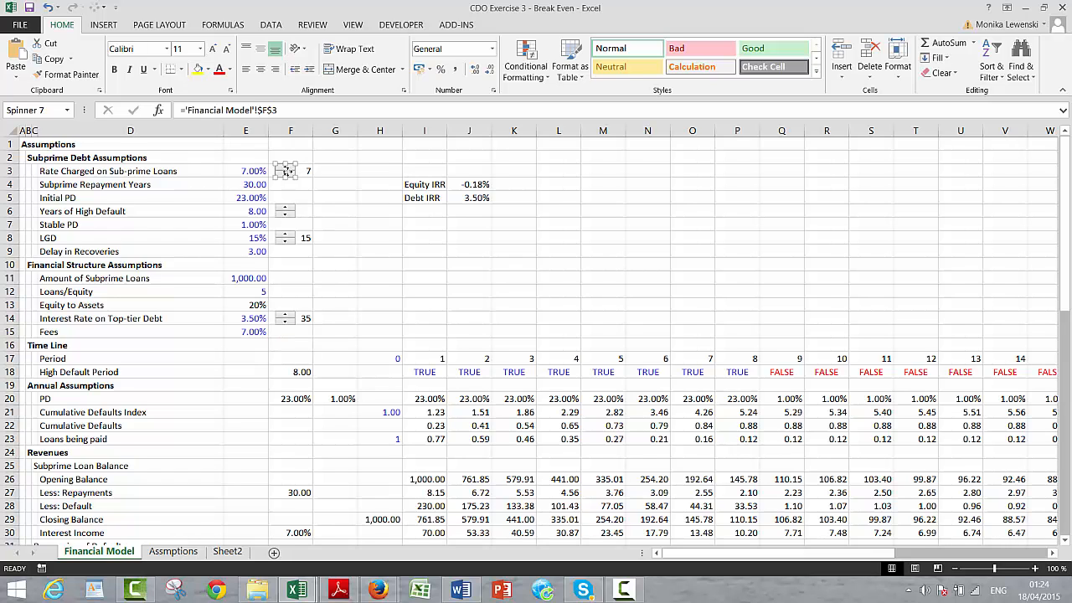
left_click(338, 284)
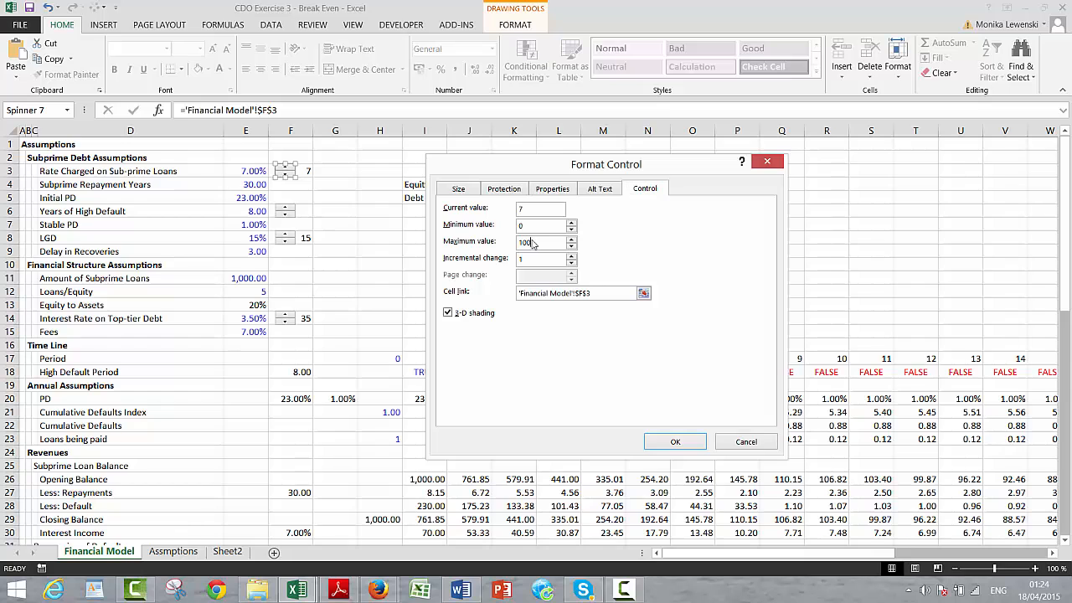
left_click(665, 445)
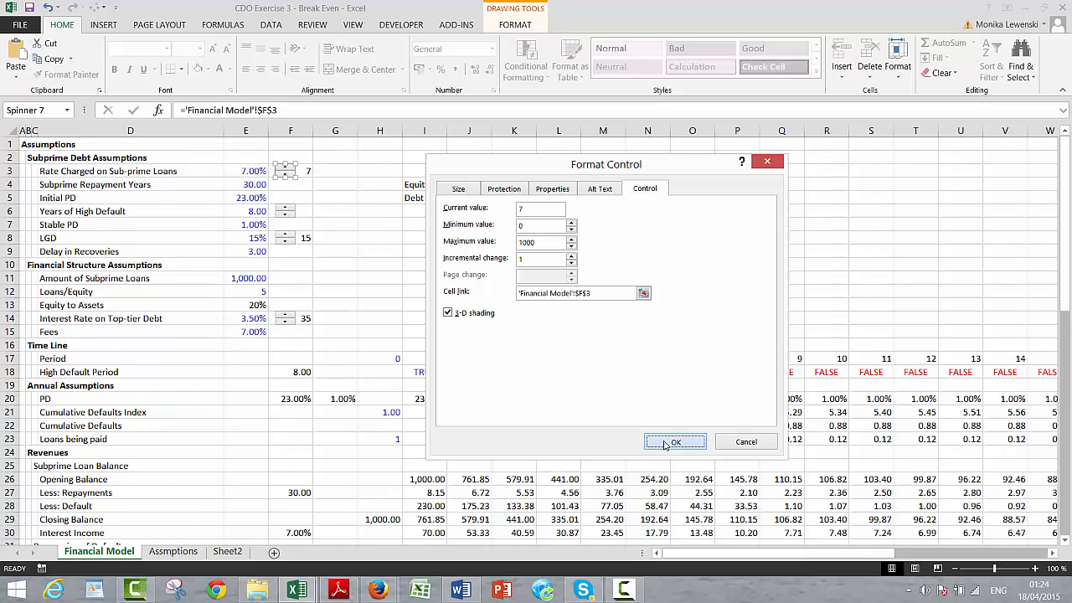
left_click(408, 264)
Set cell F3 to 70 and make Rate Charged on Sub-prime Loans in E3 equal to =F3/1000.
left_click(309, 171)
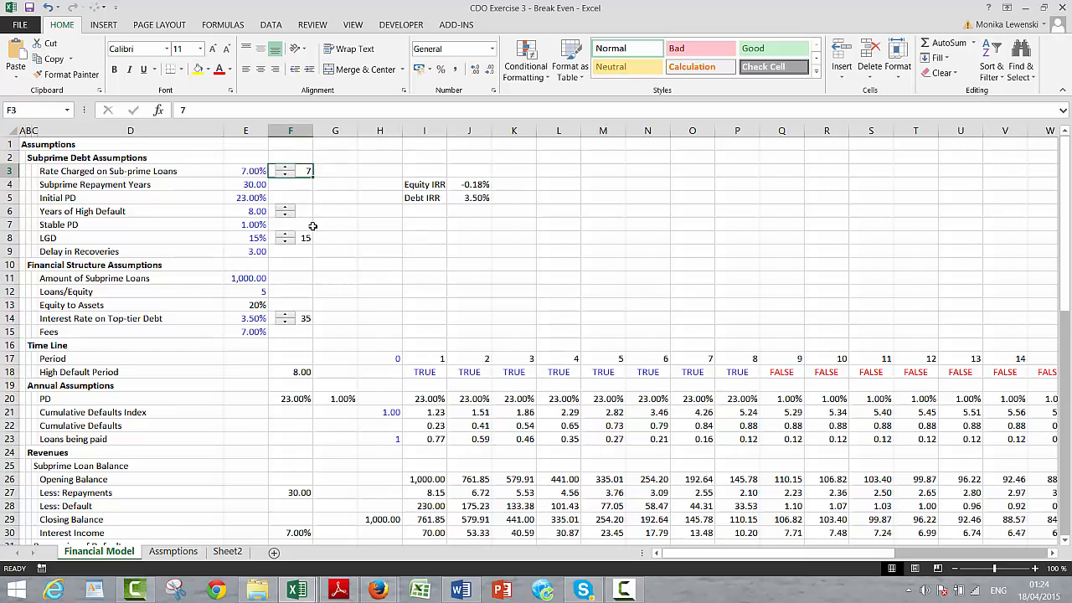
type("70")
key("Return")
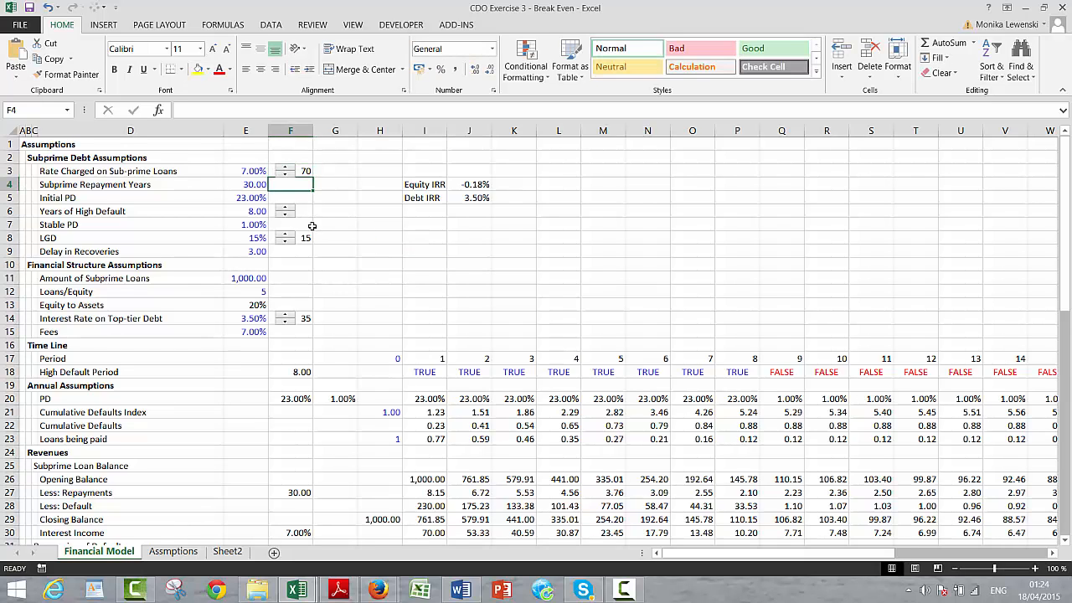
left_click(240, 171)
type("=")
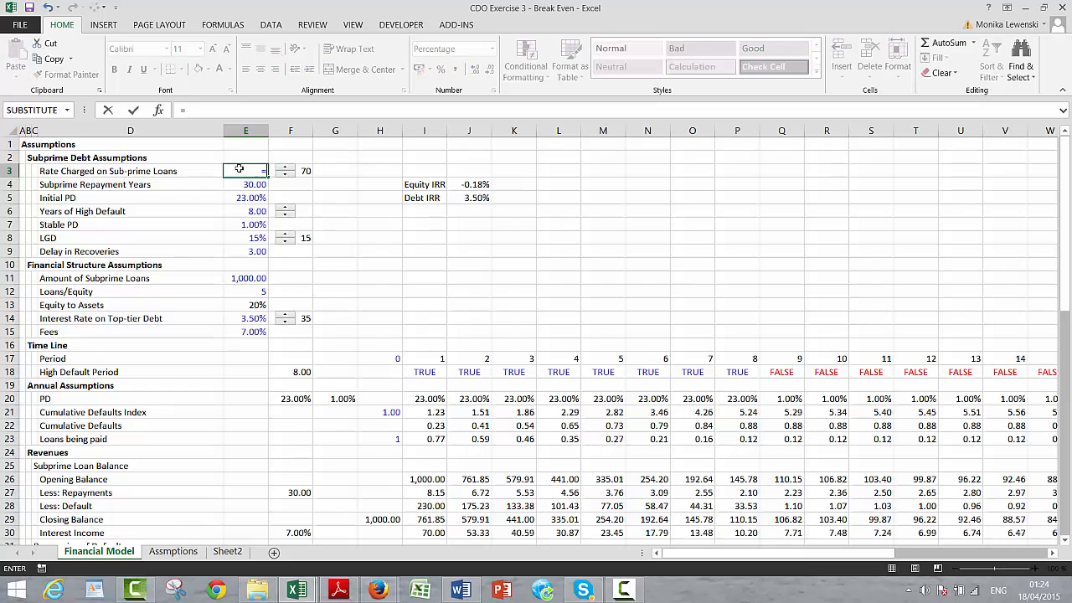
key("Right")
type("/1000")
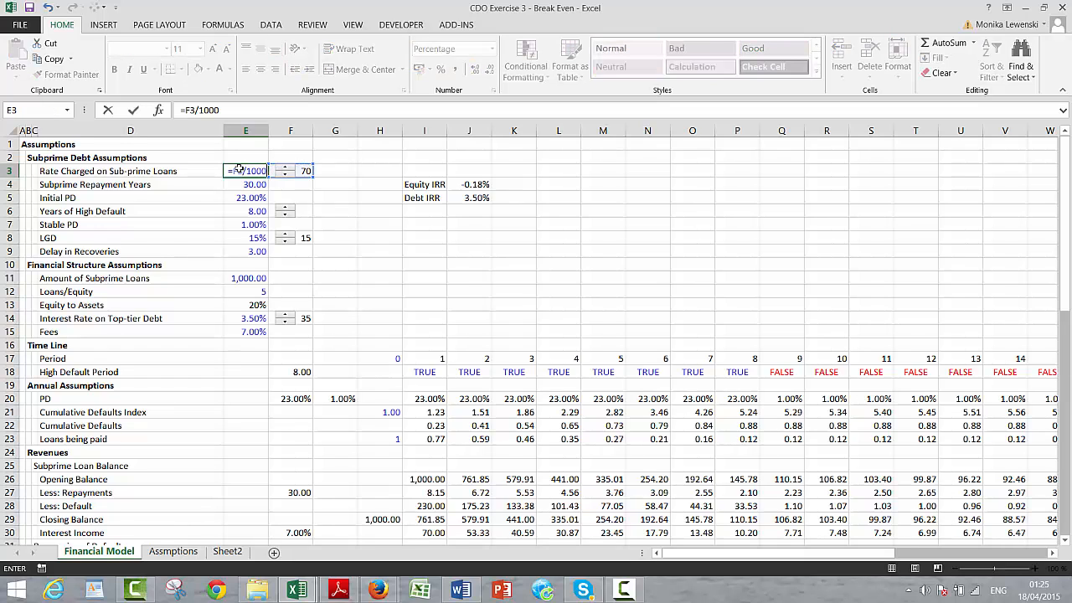
key("Return")
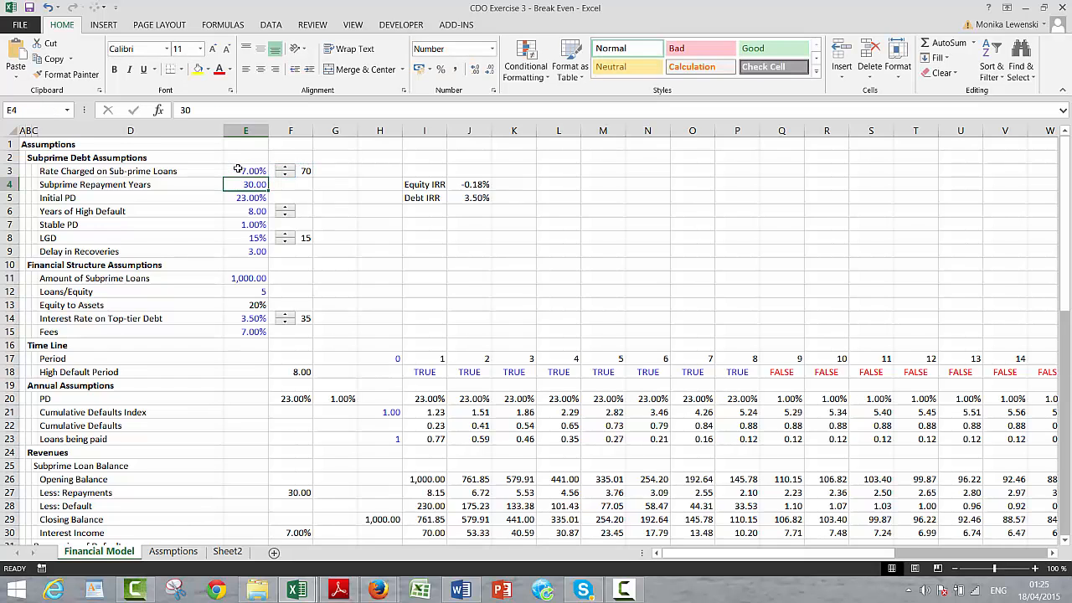
Raise the Rate Charged on Sub-prime Loans to 7.30% with its spinner and bring it back down to 7.00%.
left_click(285, 168)
left_click(284, 169)
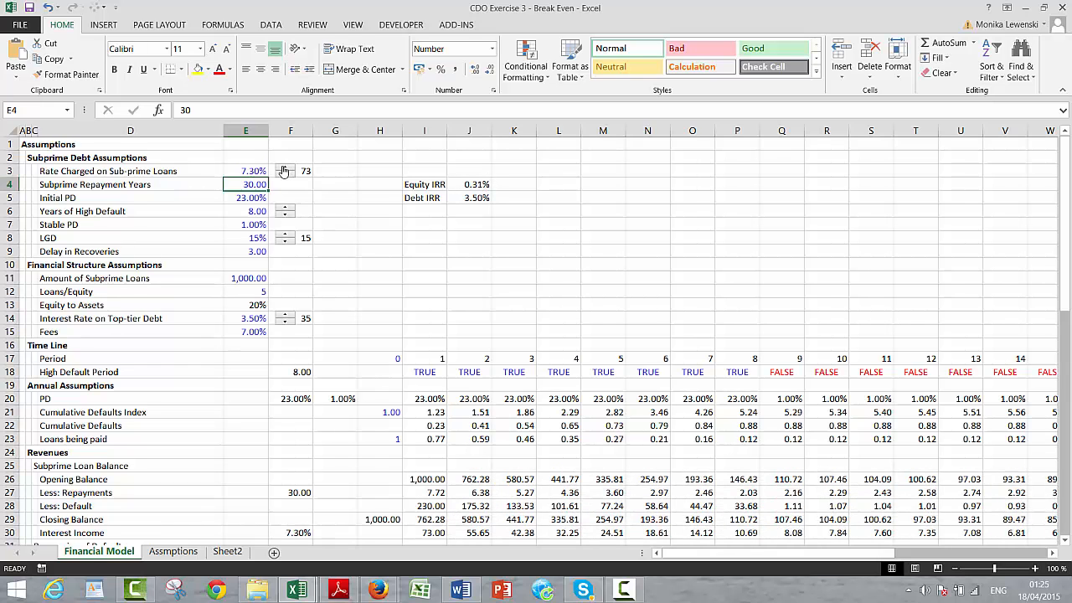
left_click(284, 178)
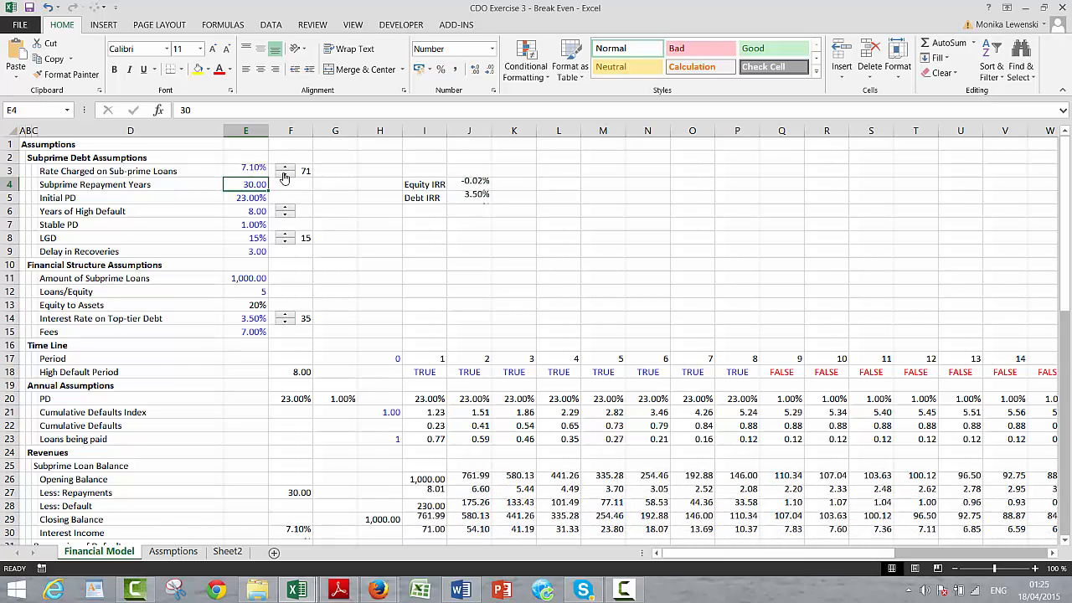
left_click(284, 178)
left_click(343, 201)
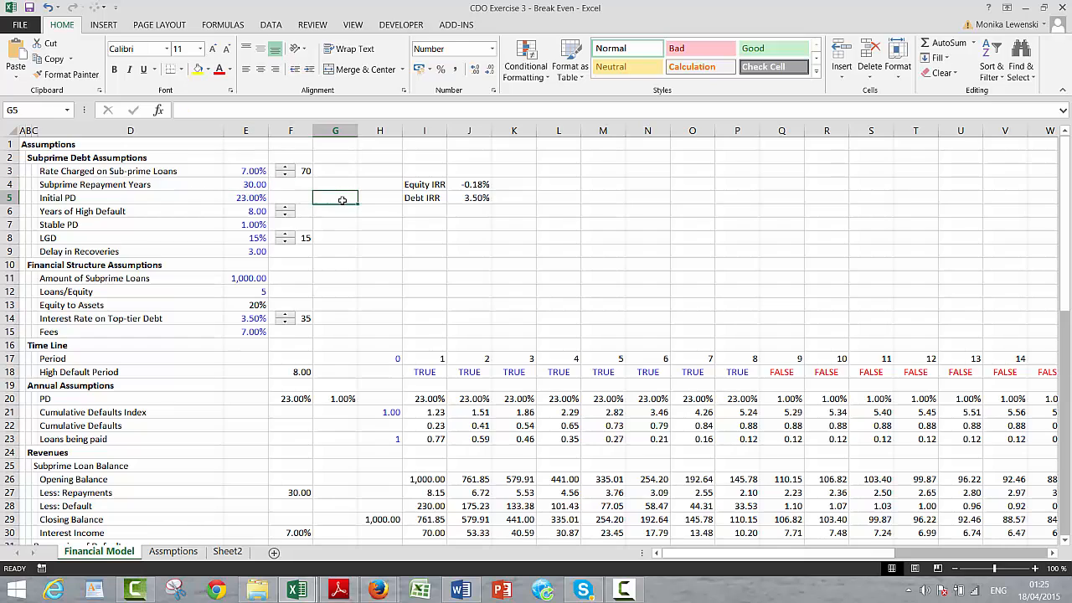
key("Left")
key("Left")
key("Down")
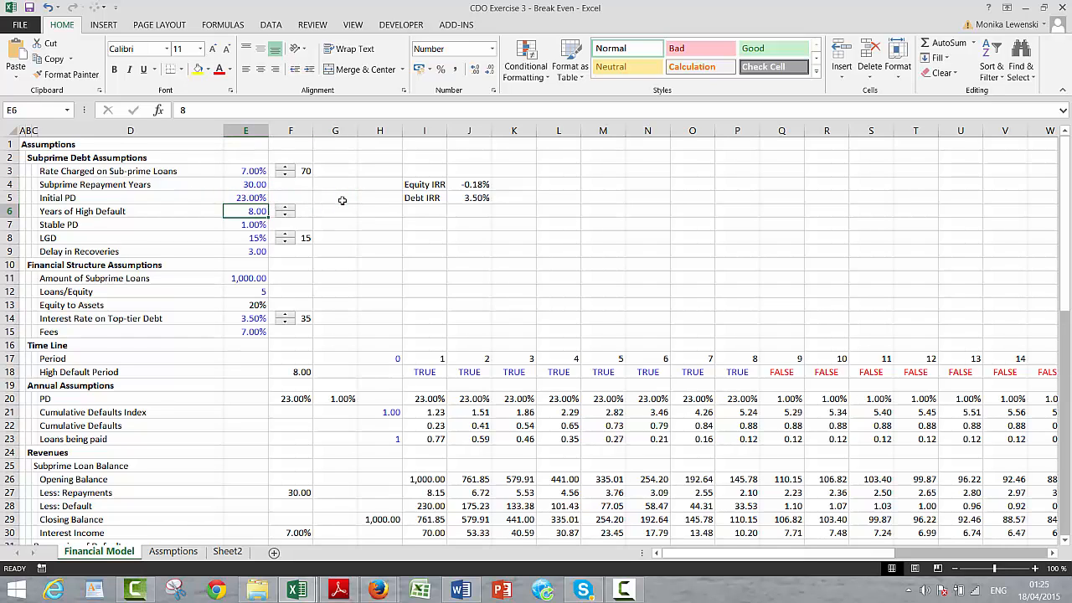
key("Down")
key("Down")
key("Down")
key("Down")
key("Down")
key("Down")
key("Down")
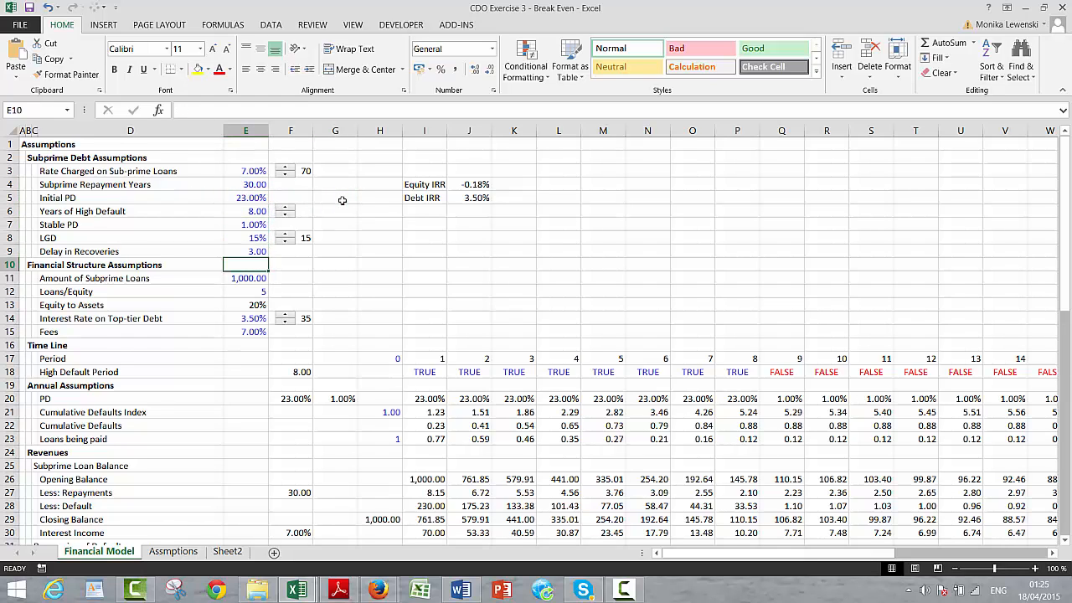
key("Up")
key("Up")
key("Up")
key("Up")
key("Up")
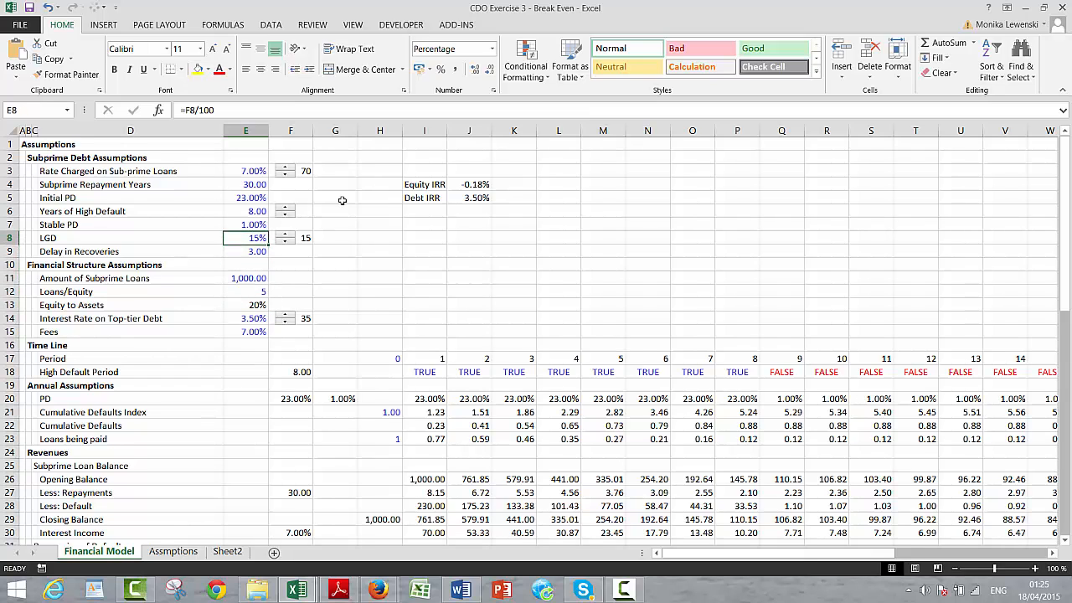
Copy the Years of High Default spinner to cell F9 beside Delay in Recoveries.
right_click(288, 211)
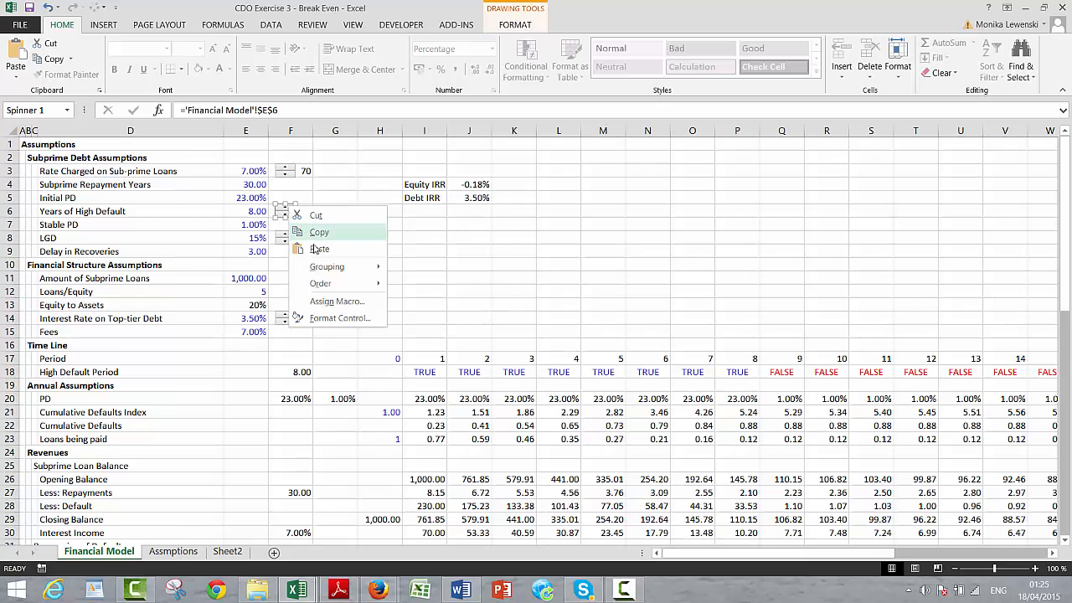
left_click(310, 233)
left_click(282, 253)
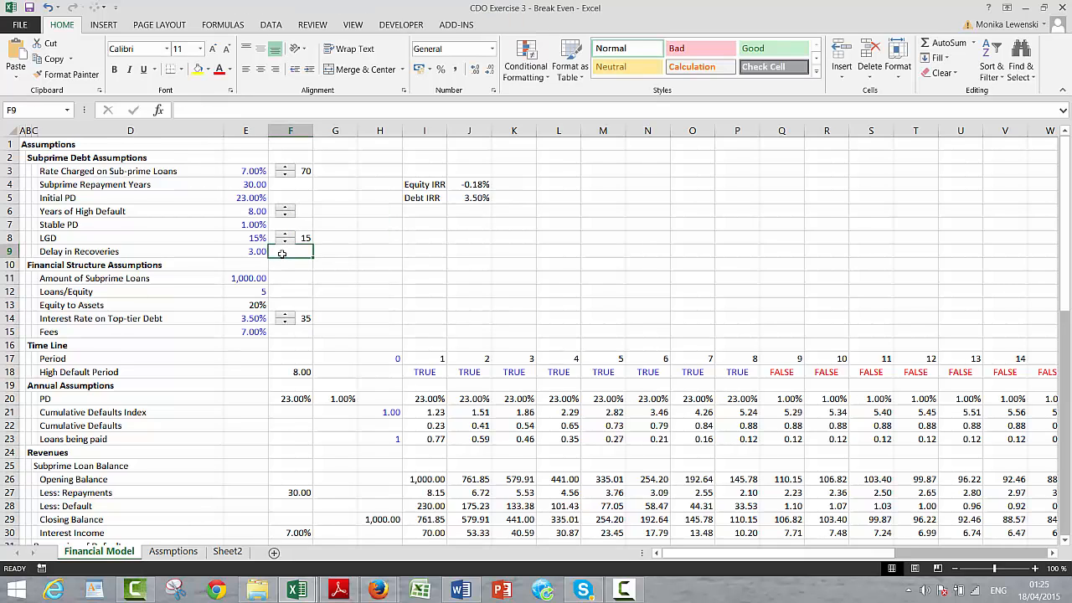
key("ctrl+v")
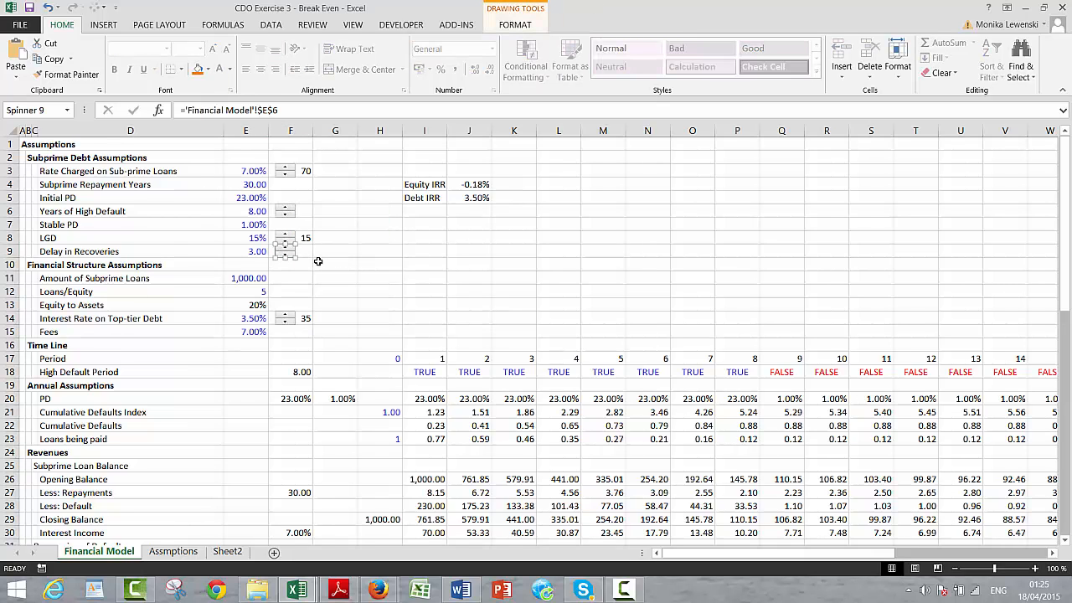
left_click(318, 262)
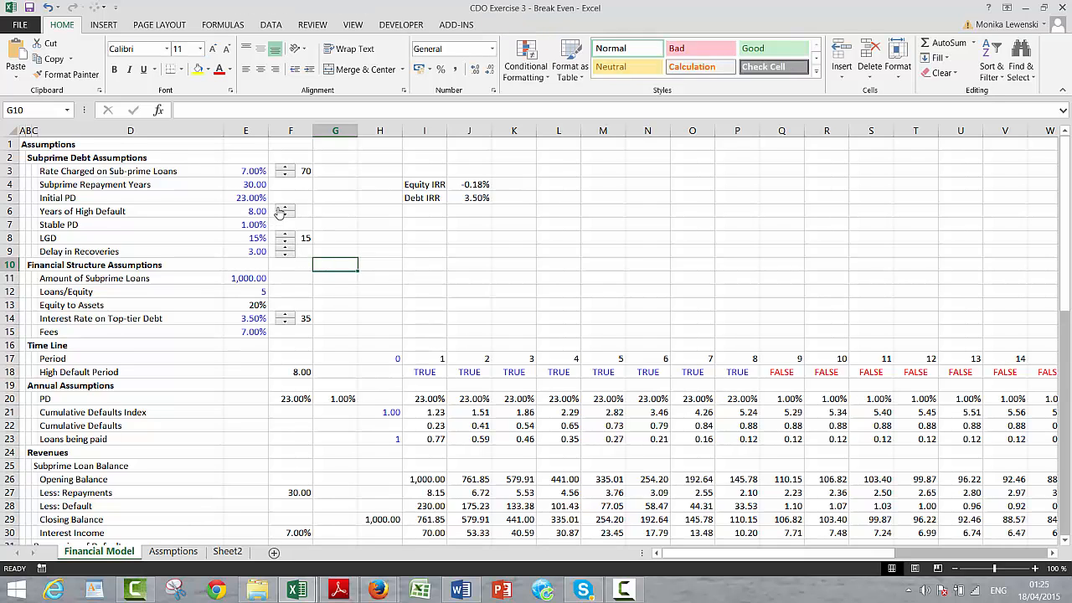
Select all five spinners in column F together and make them narrower.
left_click(286, 171, "ctrl")
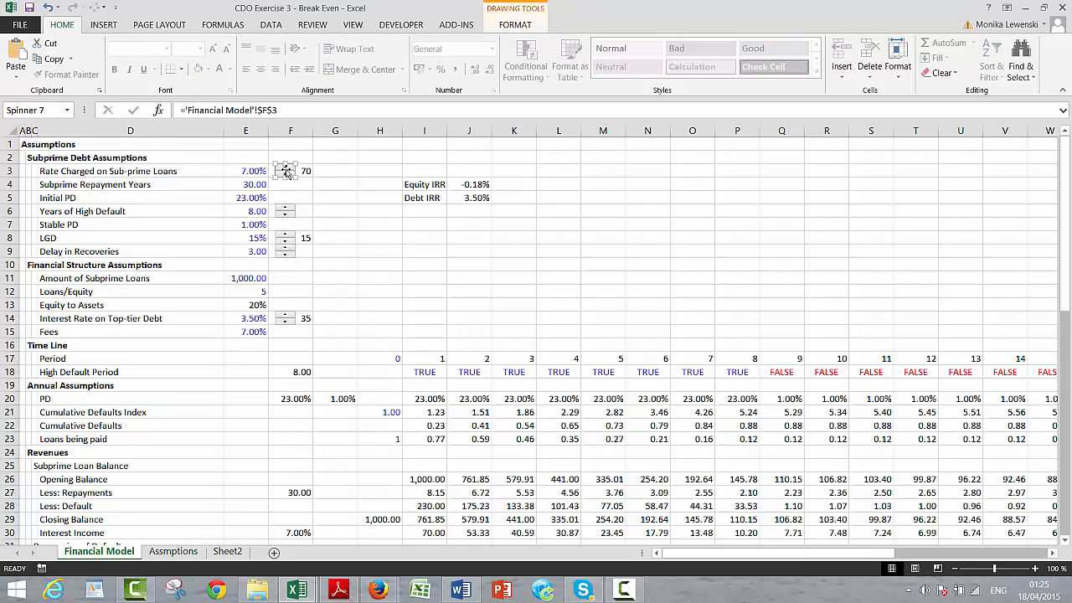
left_click(285, 211, "ctrl")
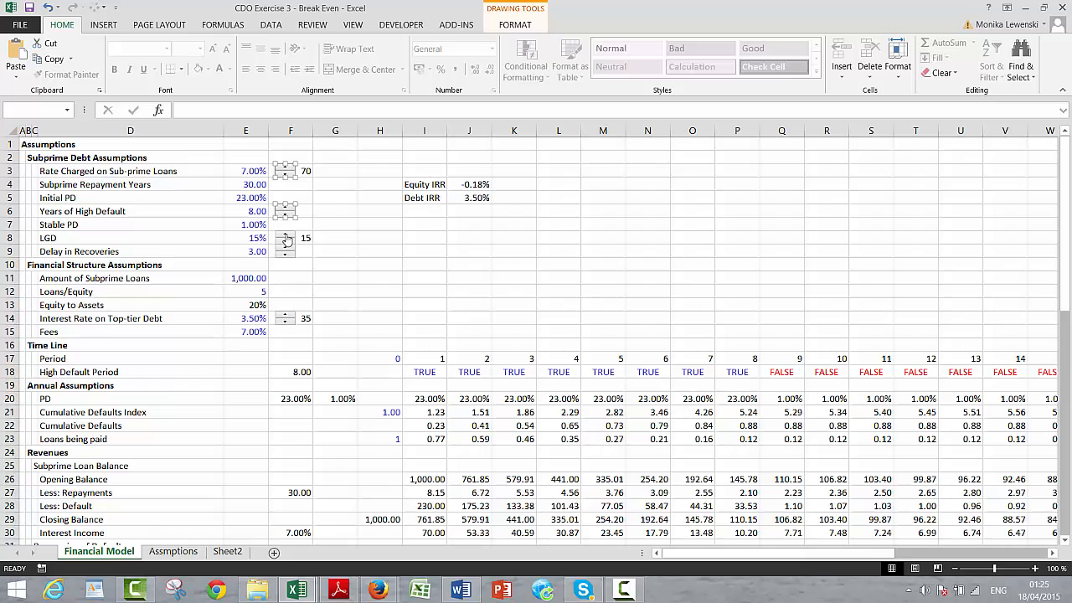
left_click(285, 239, "ctrl")
left_click(285, 252, "ctrl")
left_click(286, 319, "ctrl")
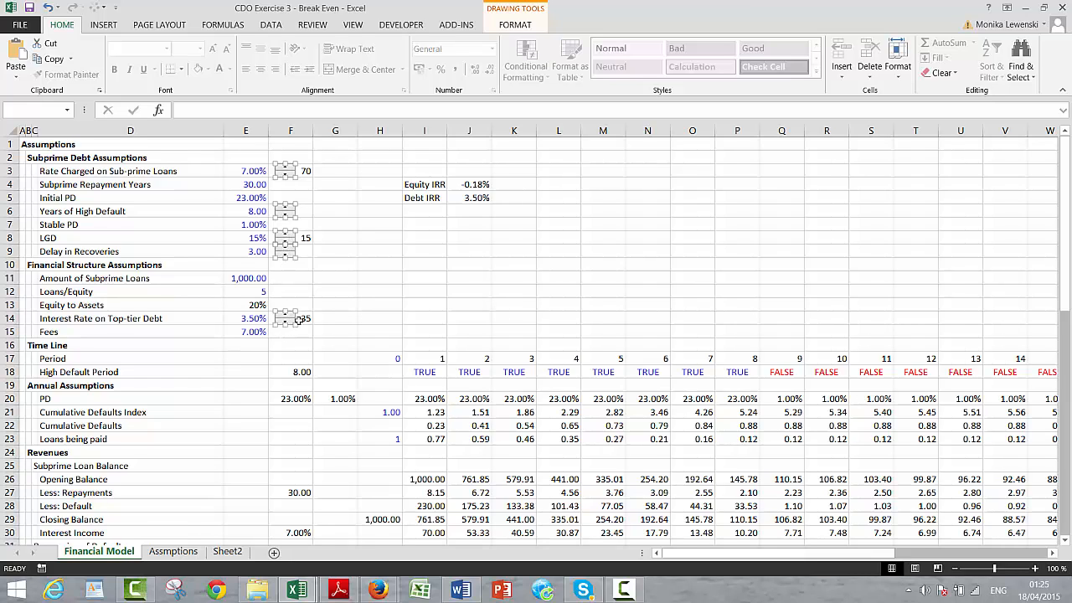
left_click_drag(296, 320, 287, 320)
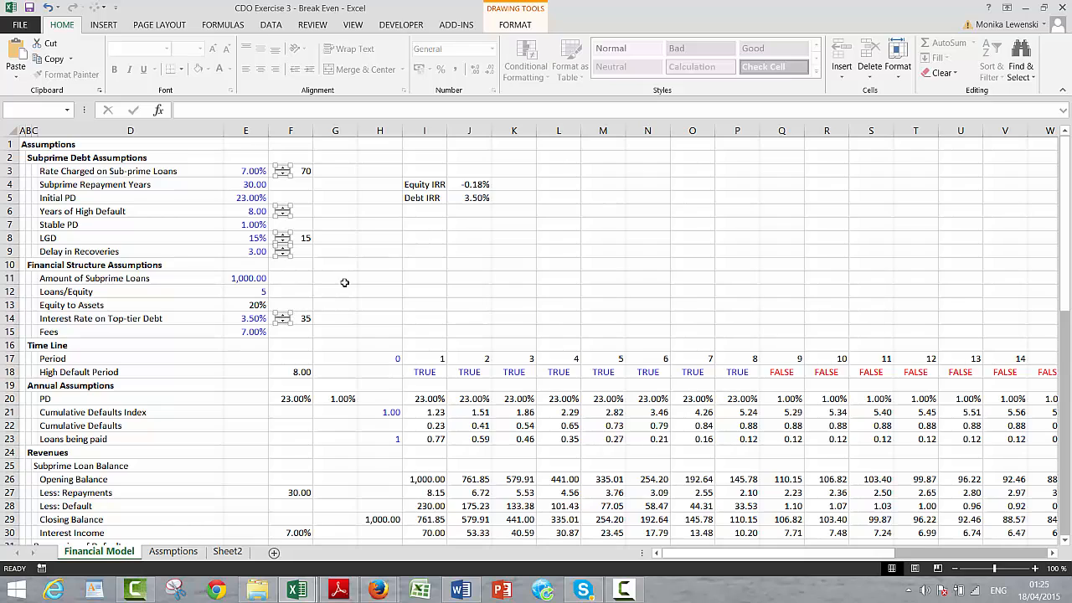
left_click(366, 271)
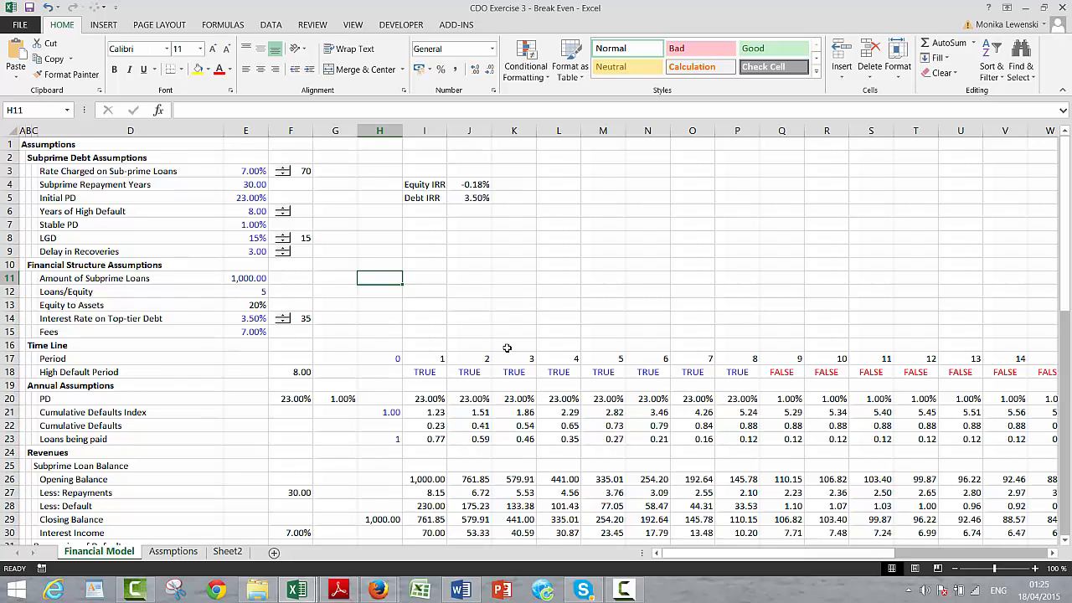
Test the Delay in Recoveries spinner and change its cell link to E9.
left_click(282, 256)
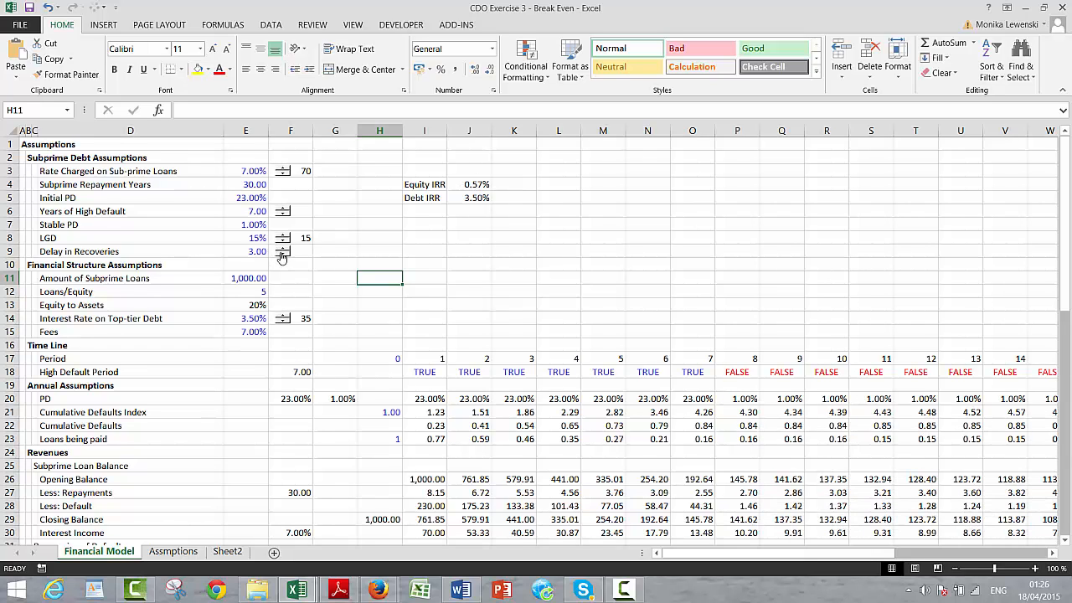
right_click(283, 252)
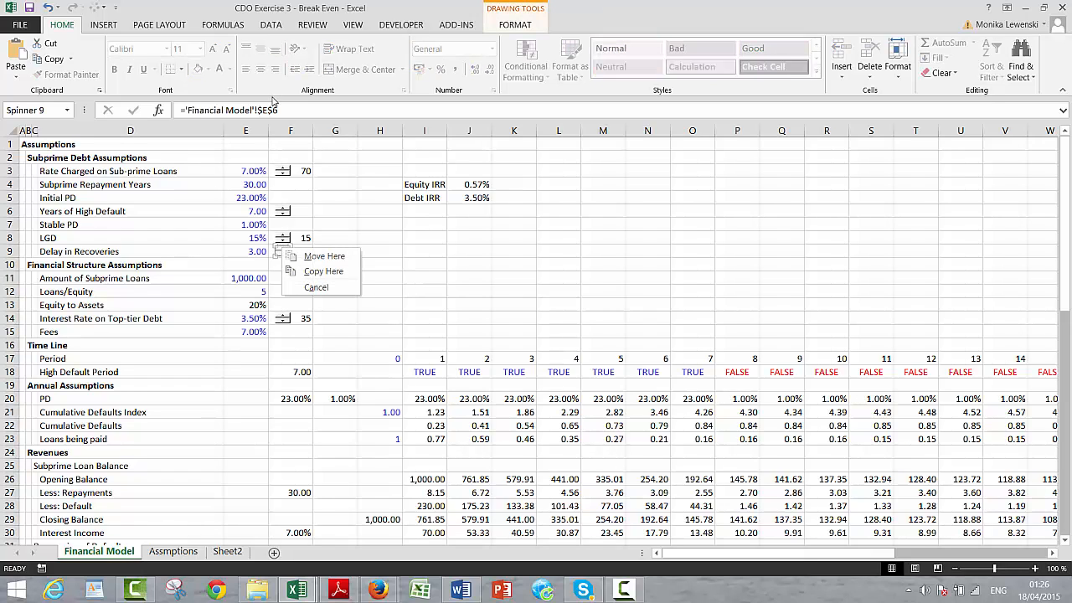
left_click(282, 109)
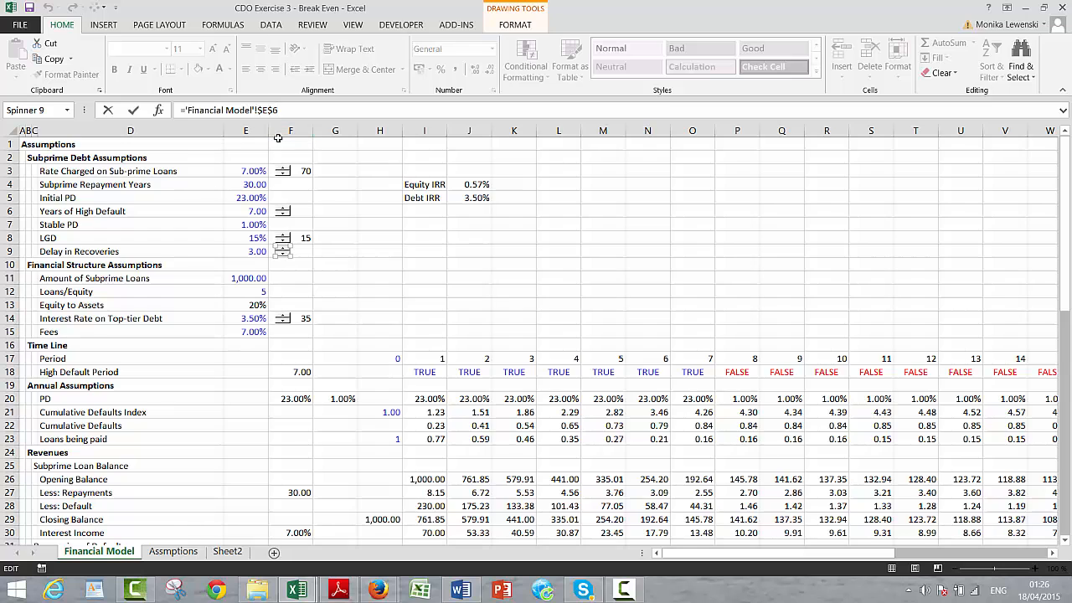
key("BackSpace")
left_click(339, 264)
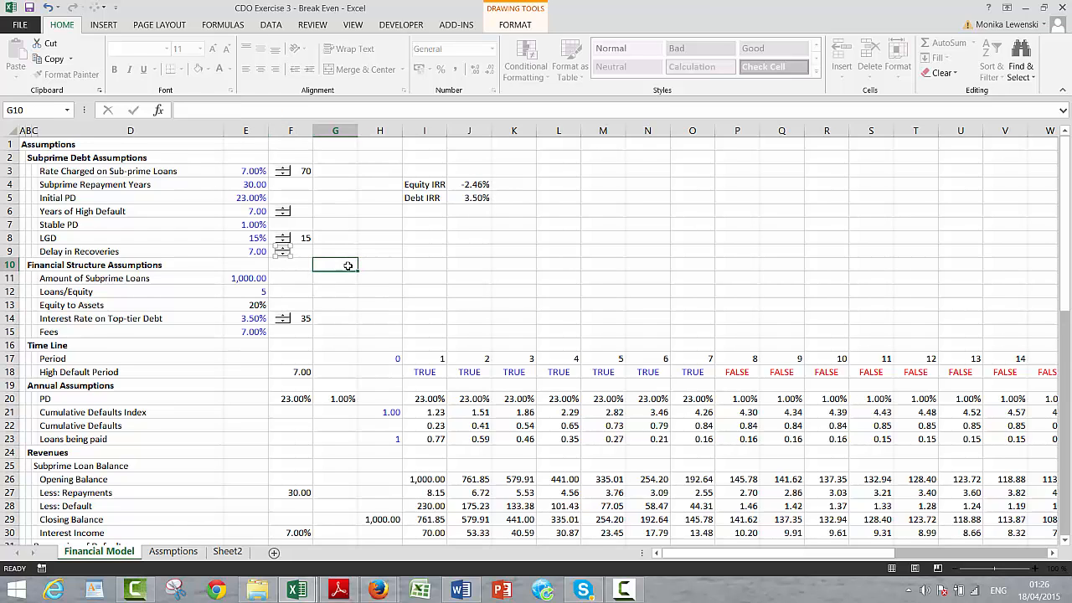
Bring Delay in Recoveries to 4.00 with its spinner.
left_click(281, 254)
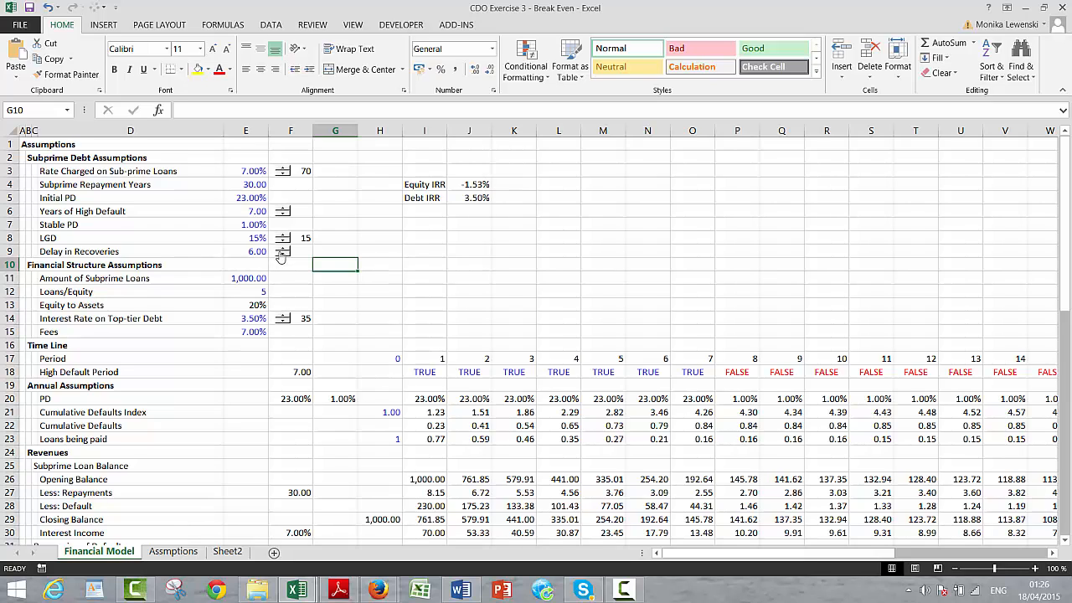
left_click(282, 255)
left_click(282, 254)
left_click(282, 249)
Put a Thick Box Border around the Initial PD value in cell E5.
left_click(287, 200)
left_click(241, 199)
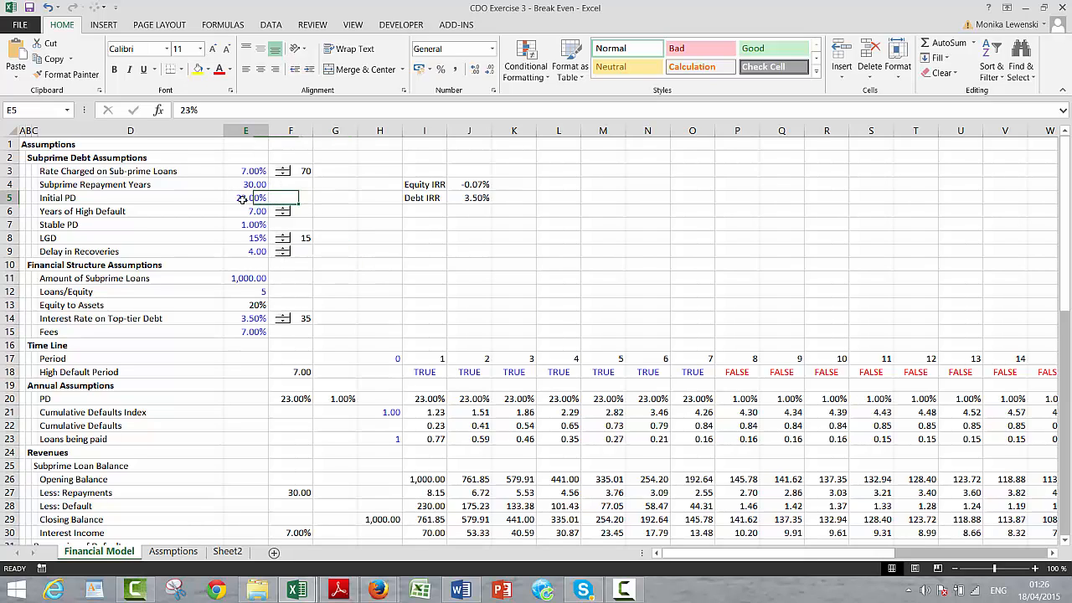
left_click(179, 71)
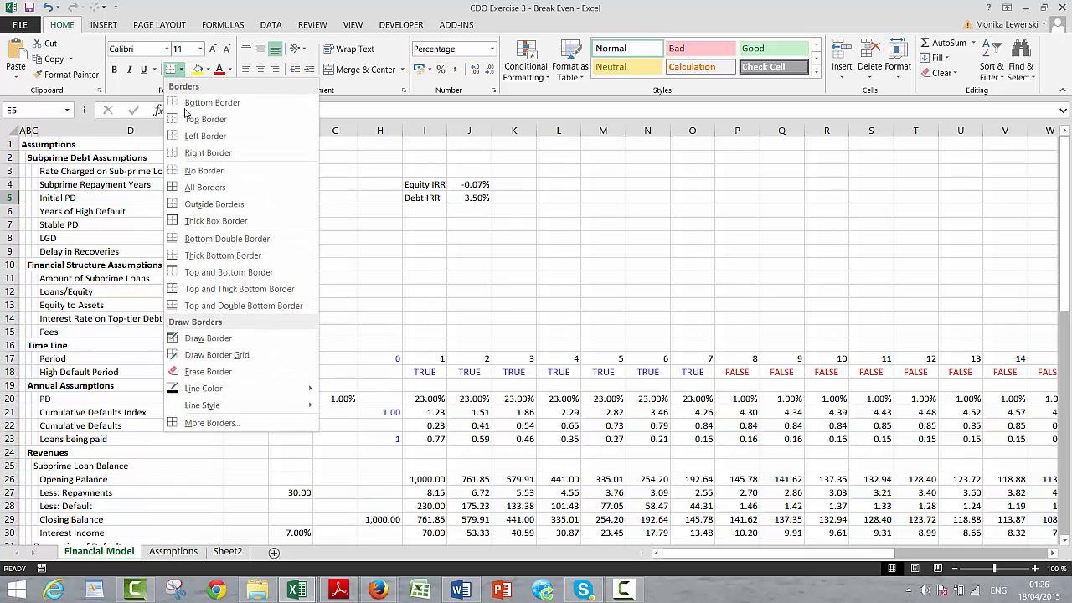
left_click(186, 220)
left_click(391, 261)
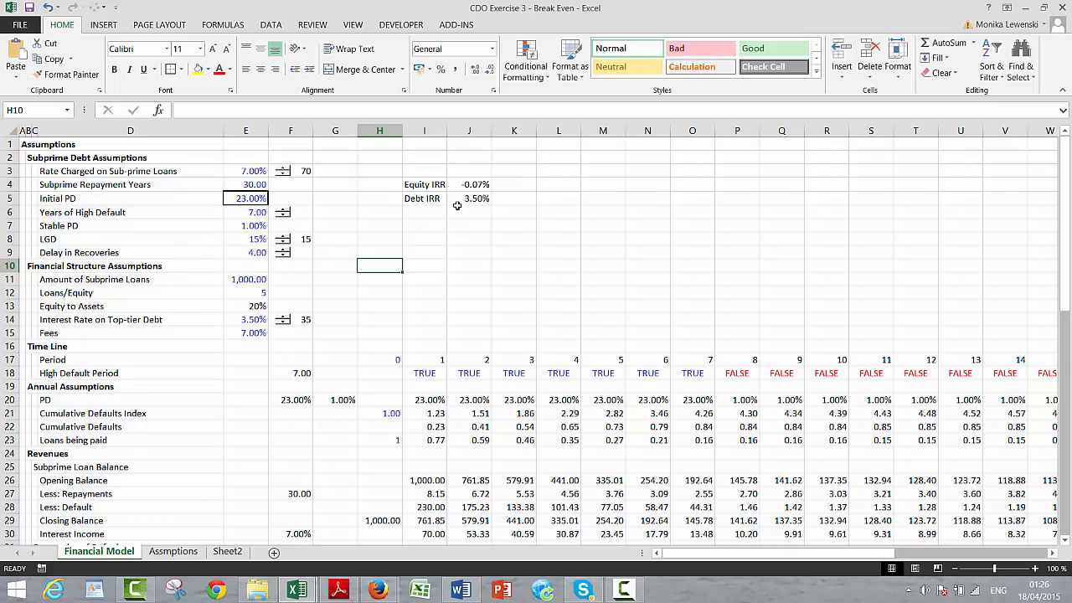
Enter 3.49999999% in cell K5 beside the Debt IRR.
left_click(511, 198)
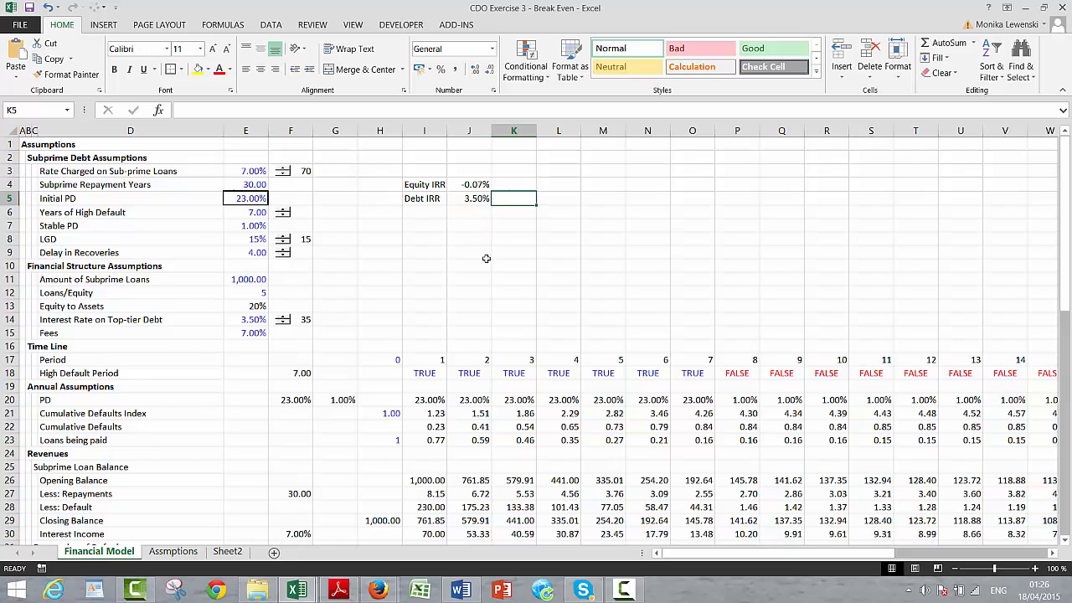
type("3")
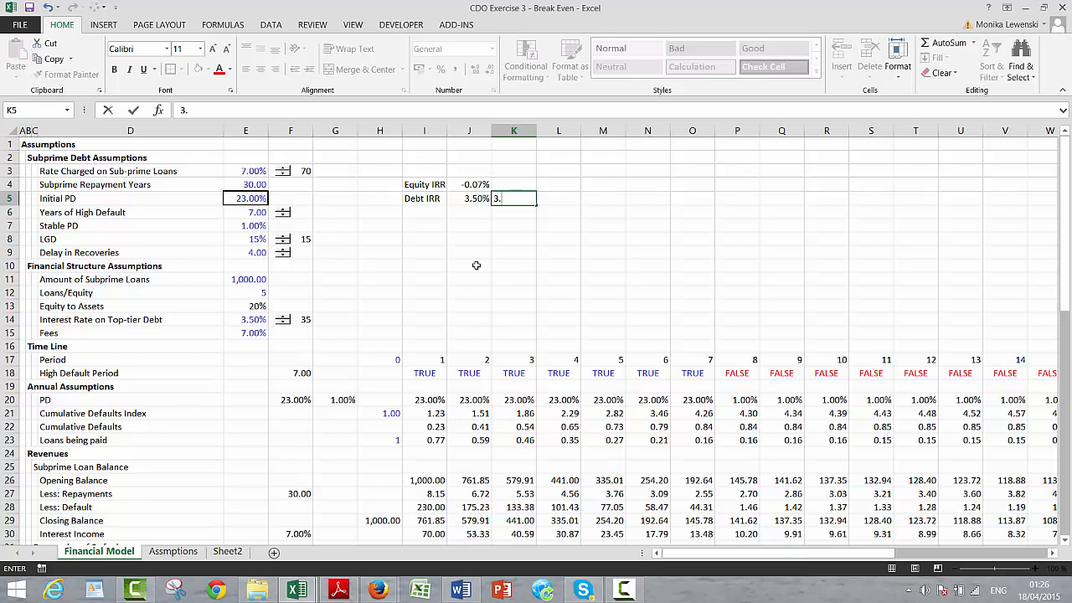
type(".49999999")
key("Return")
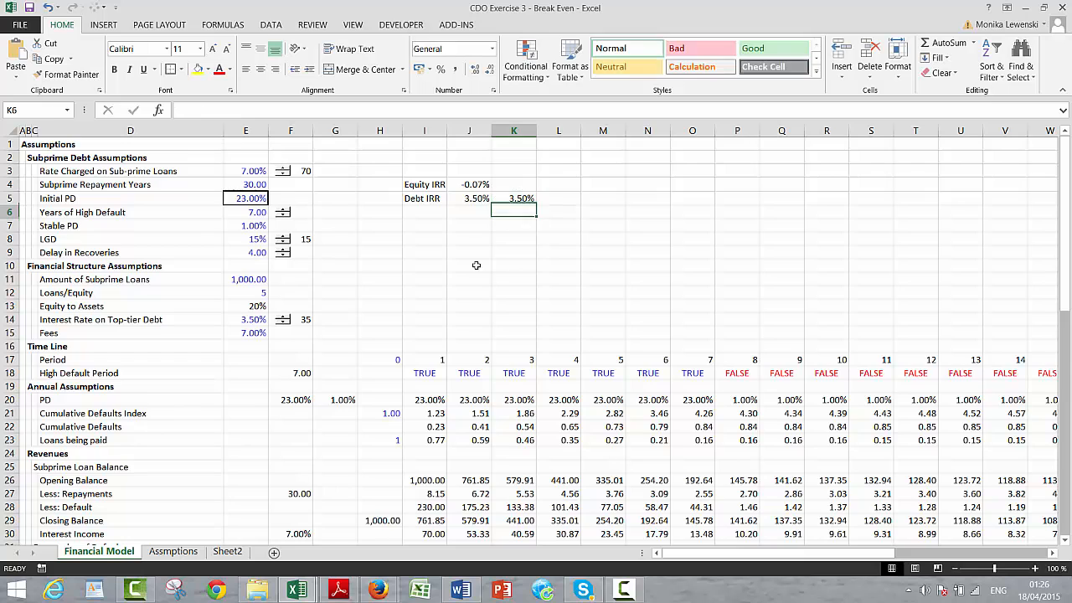
Calculate the Debt IRR minus the K5 value in cell L5 with the formula =J5-K5.
key("Up")
key("Right")
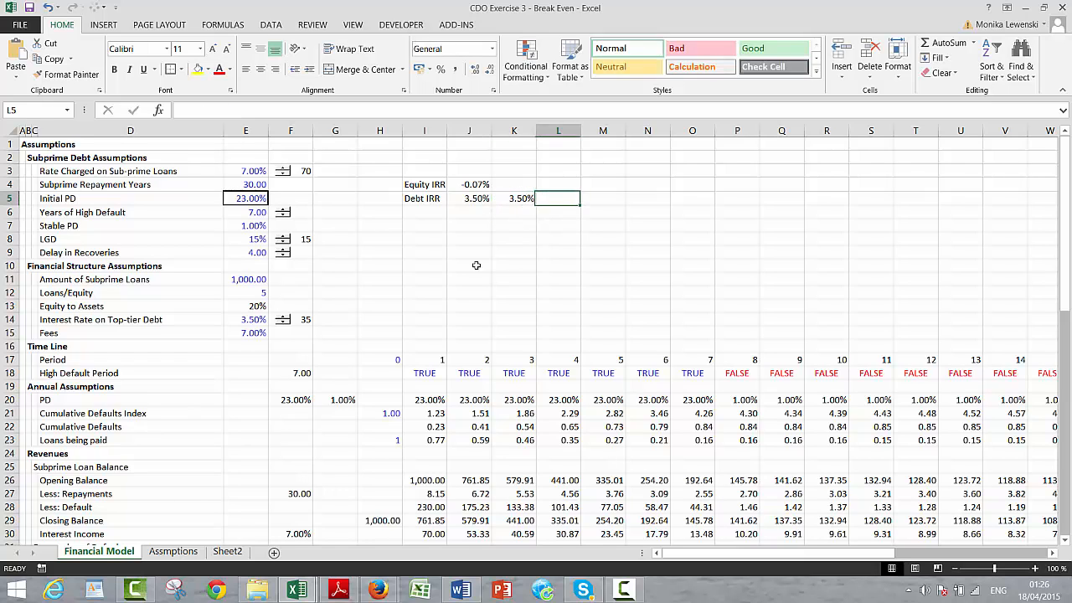
type("=")
key("Left")
key("Left")
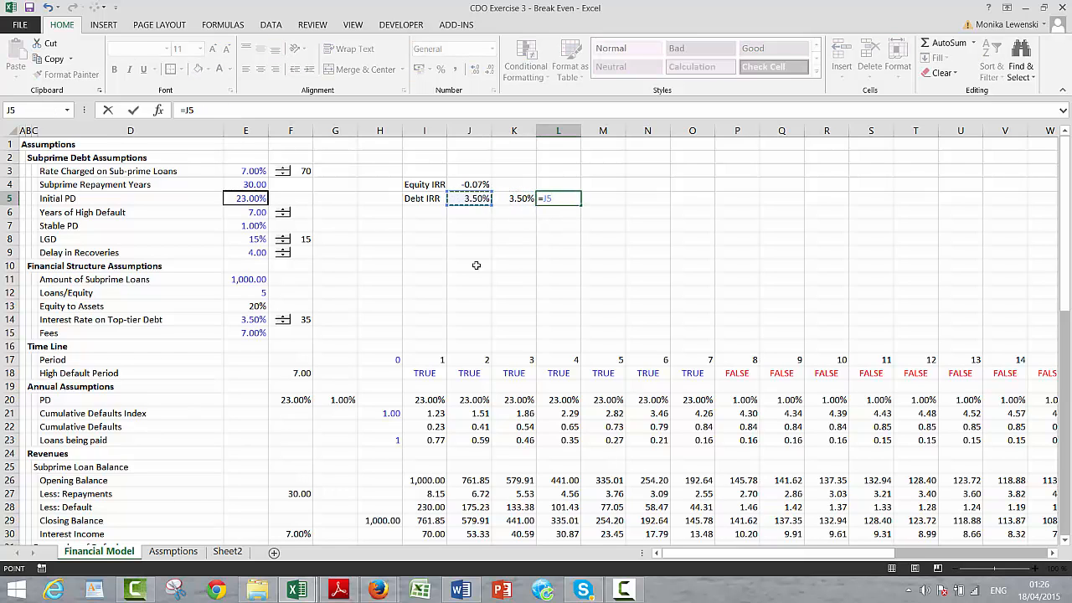
type("-")
key("Right")
key("Return")
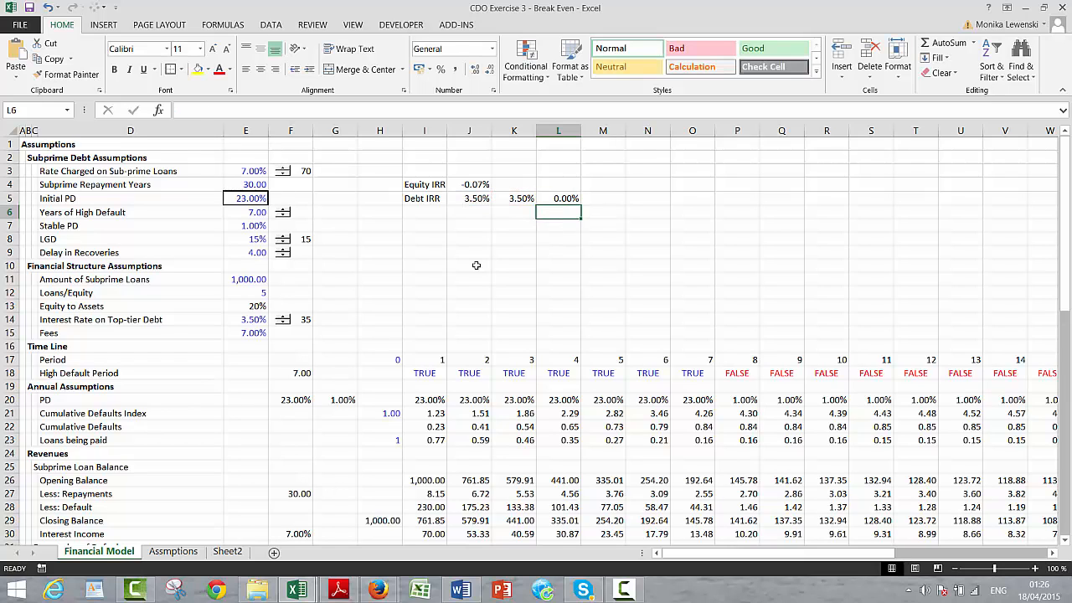
key("Up")
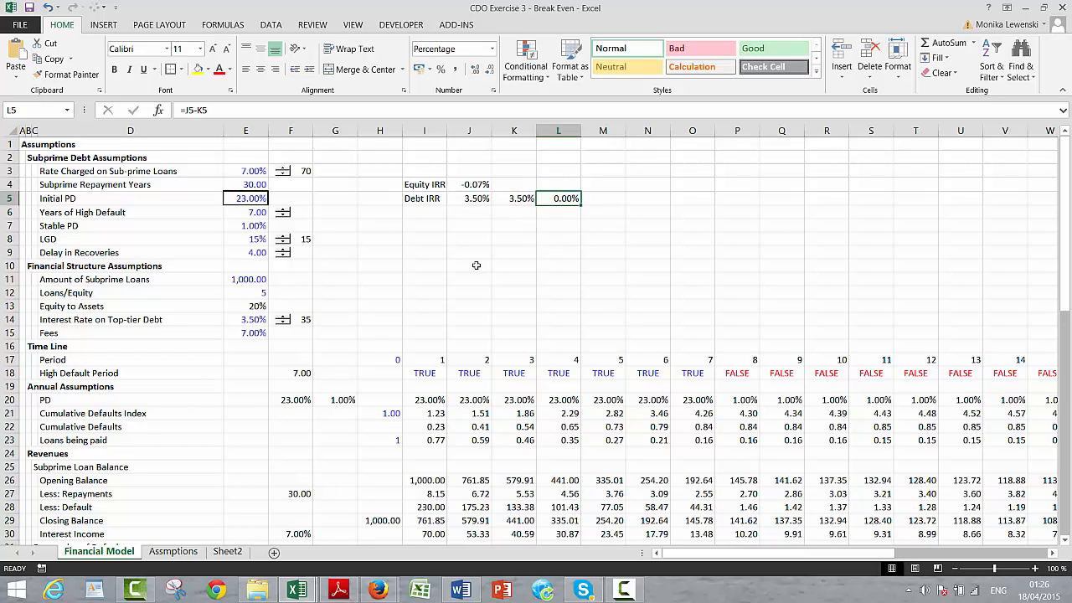
Enter the headings Target in cell K2 and Difference in cell L2.
key("Up")
key("Up")
key("Up")
key("Left")
key("Down")
key("Down")
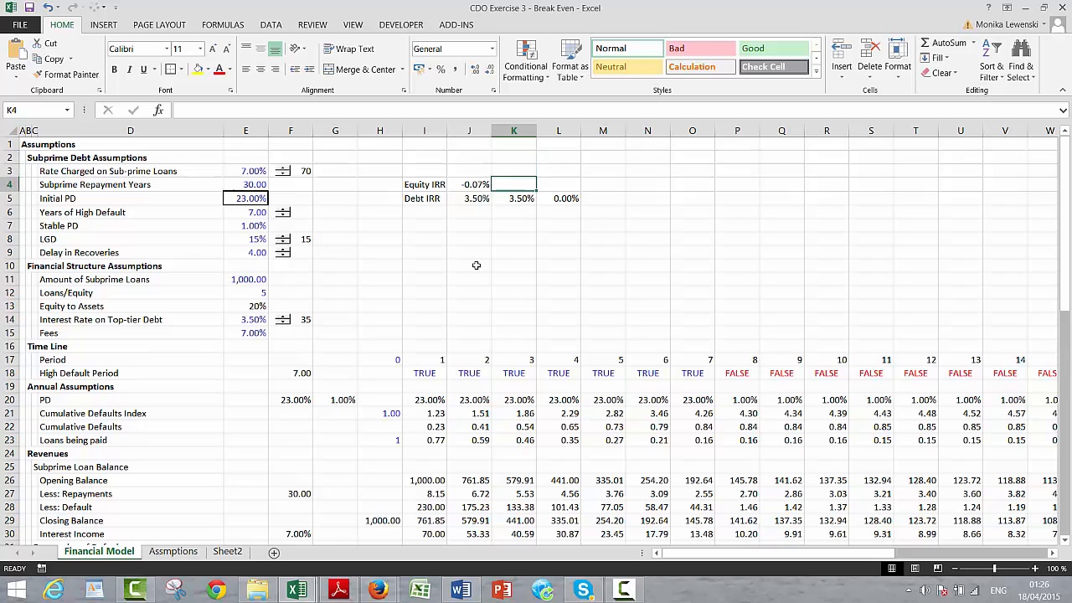
key("Up")
key("Down")
key("Down")
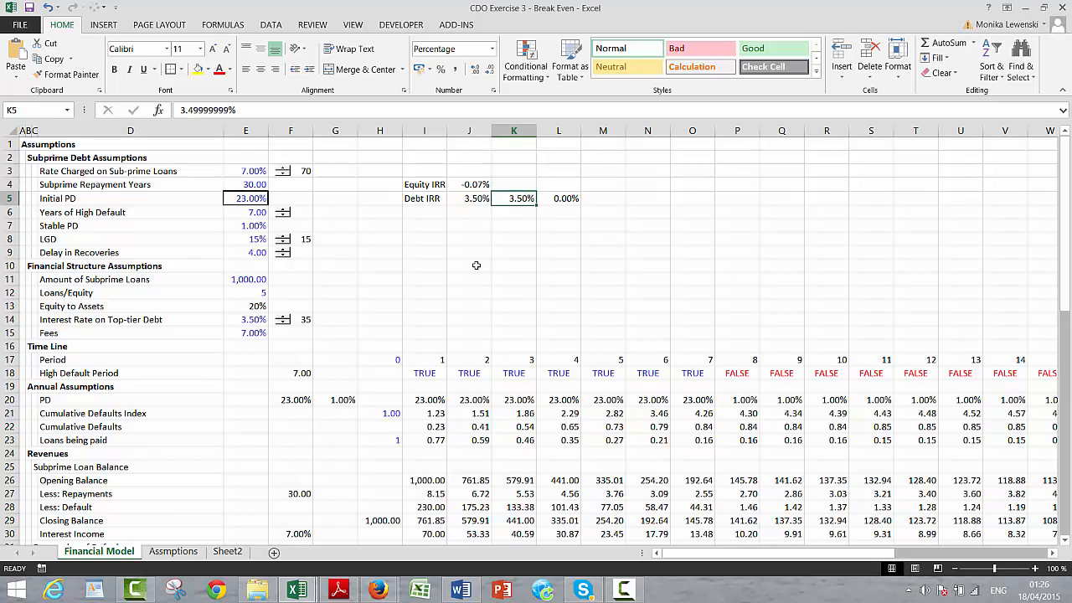
key("Up")
key("Up")
key("Up")
type("T")
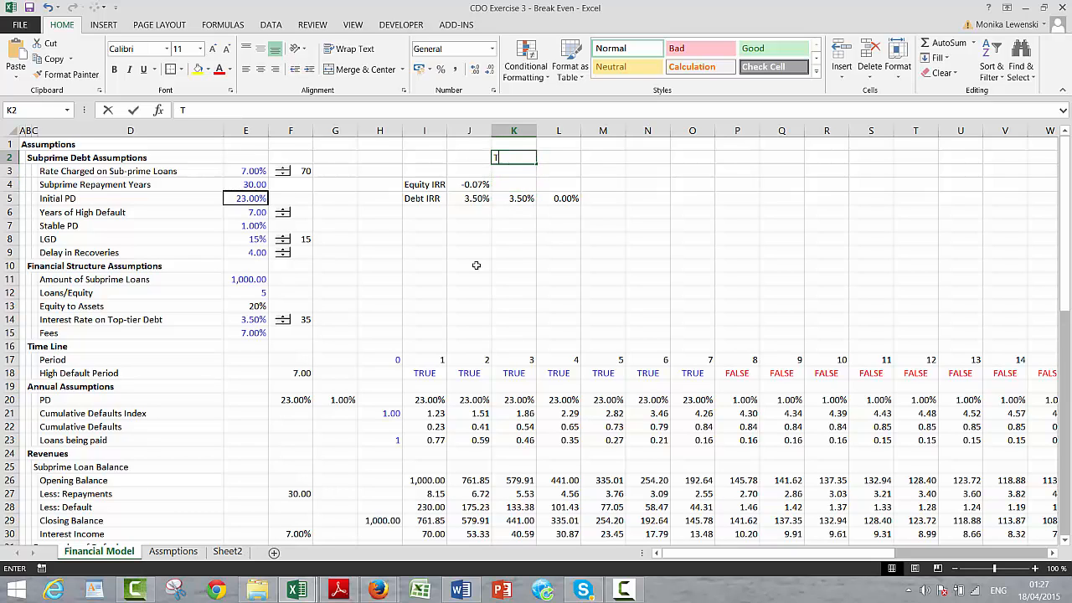
type("arget")
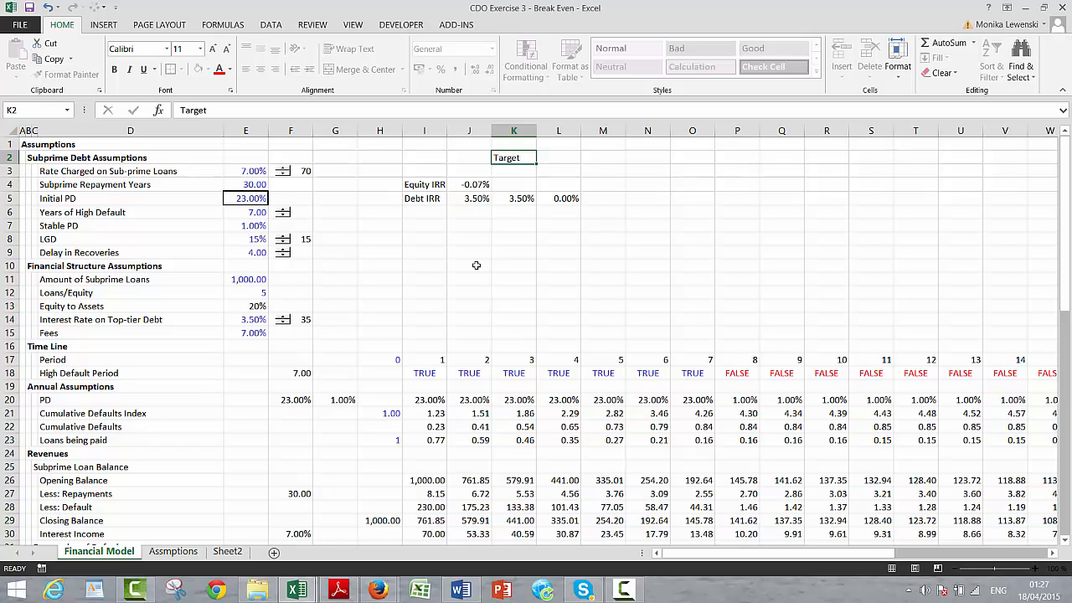
key("Tab")
type("Diff")
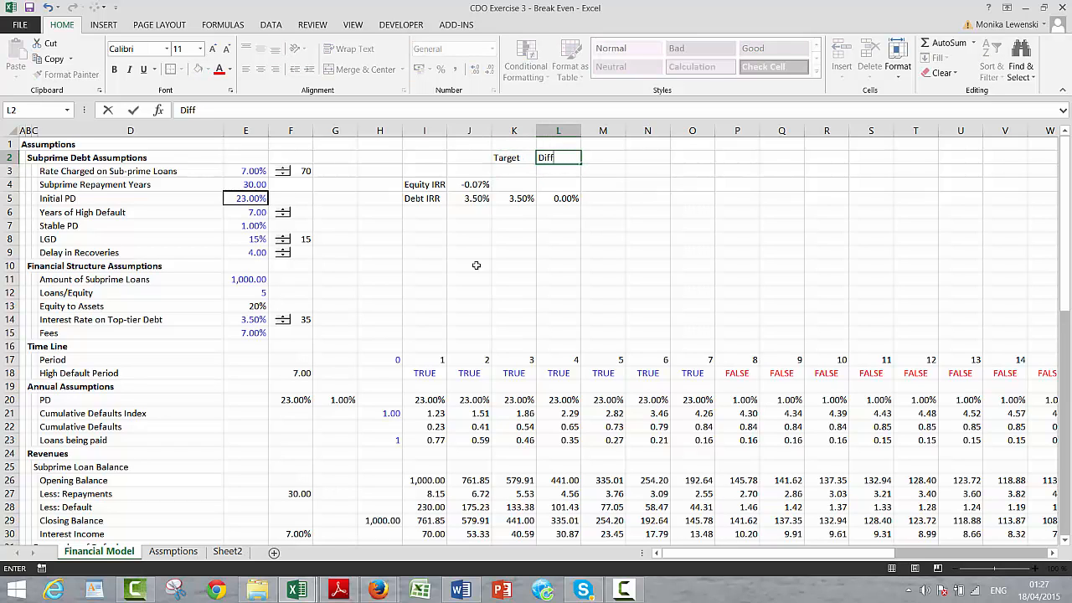
type("erence")
key("Return")
Move the Target and Difference headings from K2:L2 to K6:L6, directly below their values.
key("Up")
key("Left")
key("shift+Right")
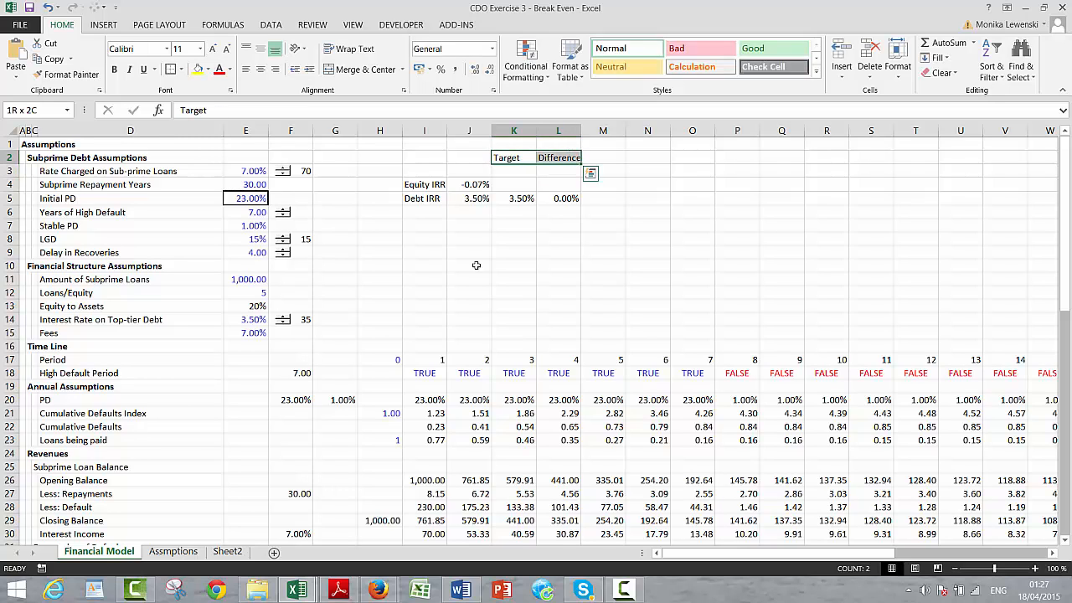
key("ctrl+x")
key("Down")
key("Down")
key("Down")
key("Down")
key("ctrl+v")
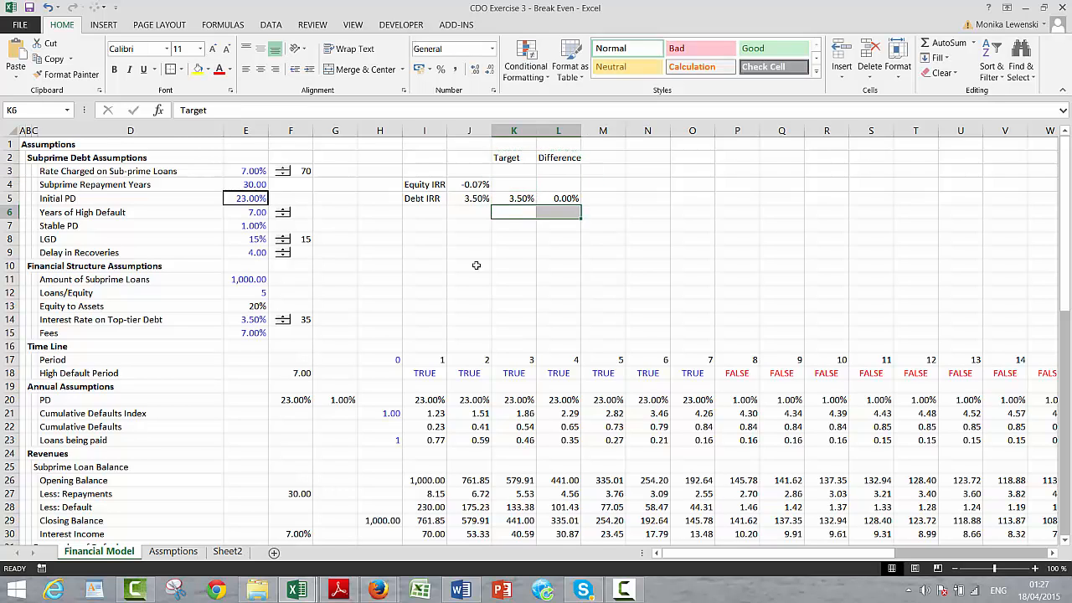
Create names for cells K5 and L5 from the bottom row of K5:L6, with the left column option turned off.
key("Left")
key("Right")
key("Right")
key("Left")
key("Up")
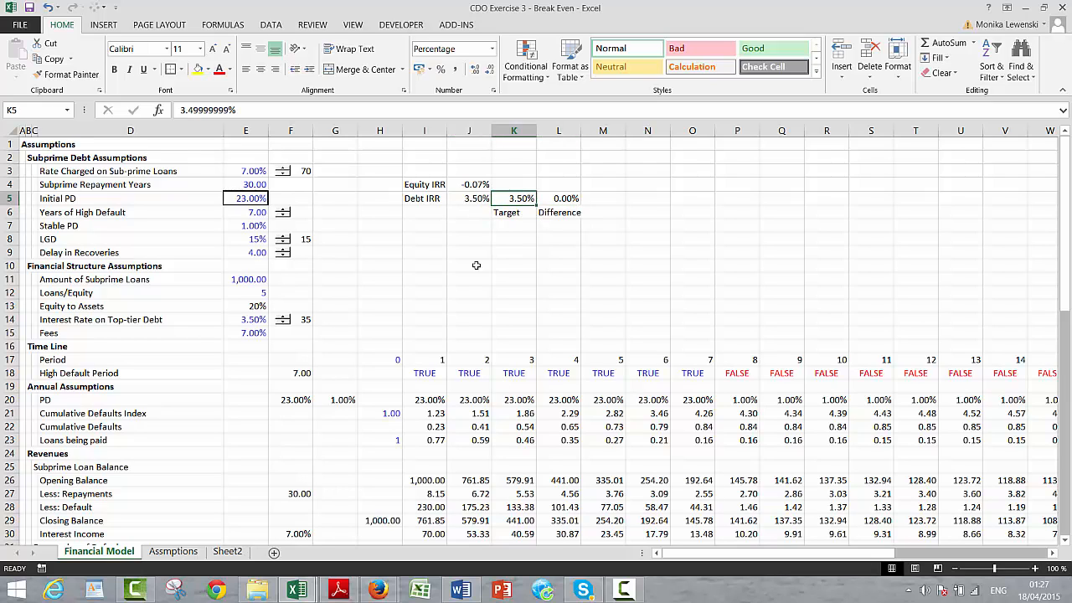
key("shift+Down")
key("shift+Right")
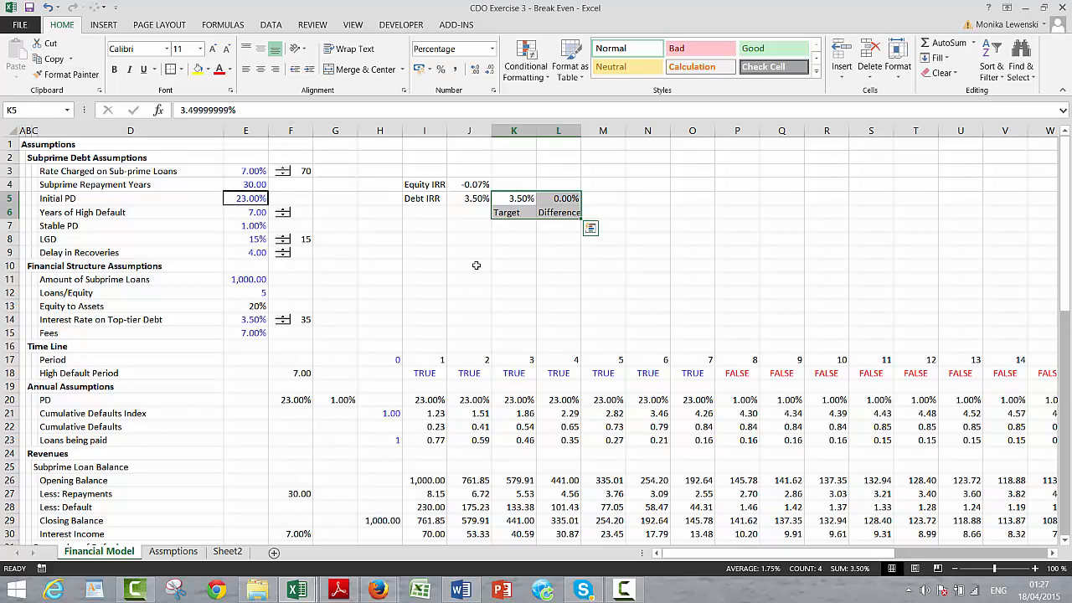
key("ctrl+shift+F3")
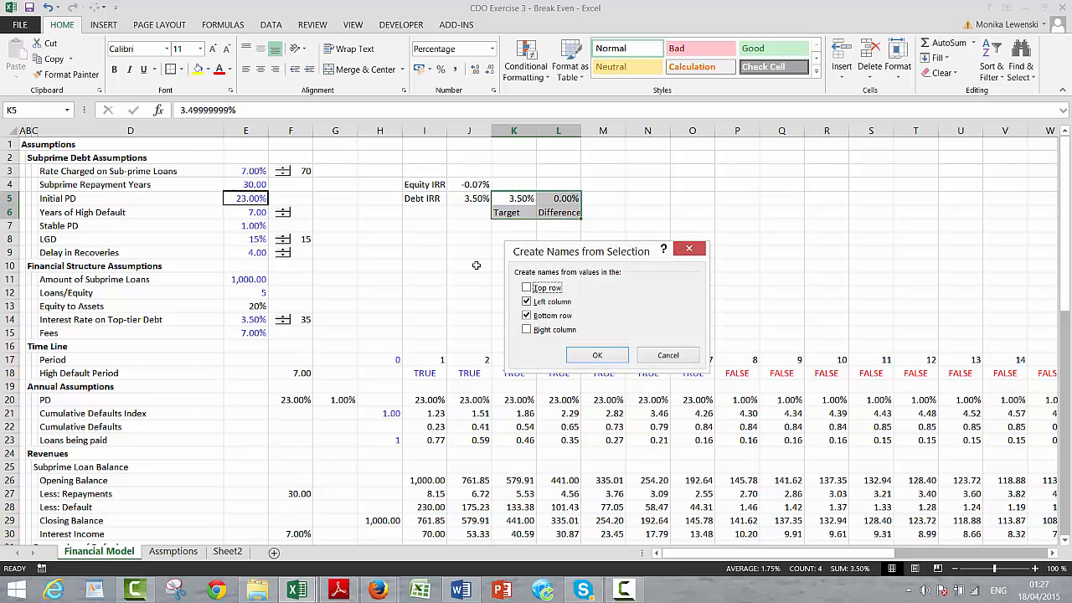
left_click(526, 301)
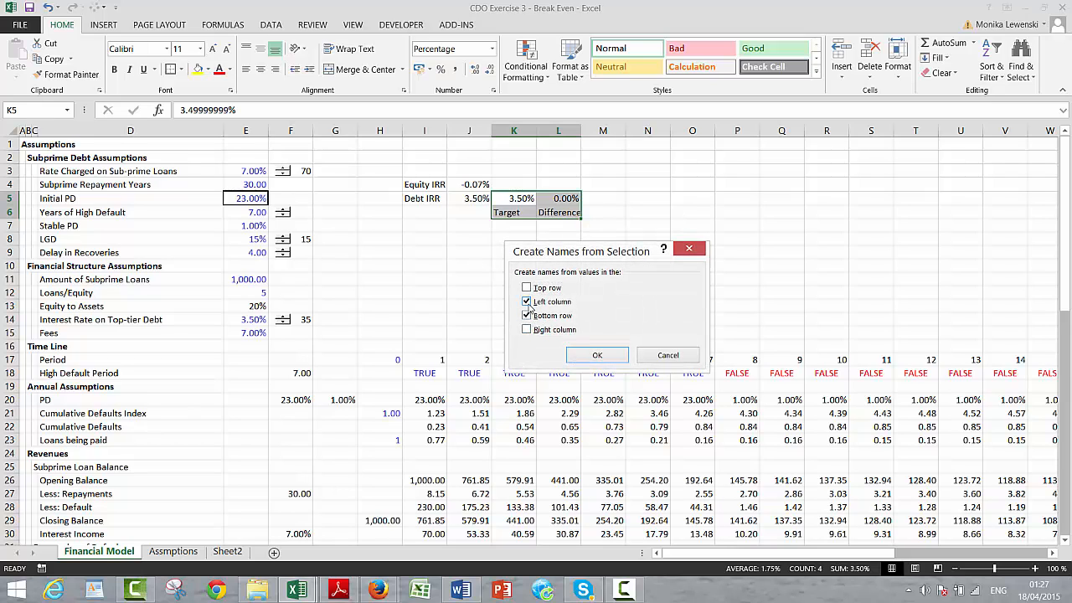
left_click(577, 352)
left_click(510, 243)
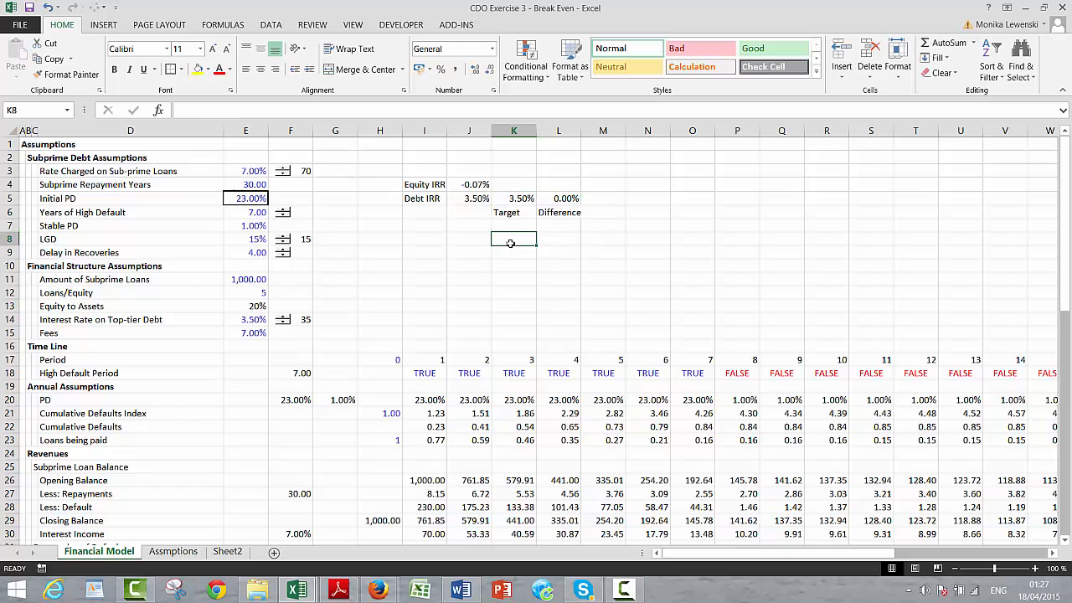
Check the range names assigned to cells K5 and L5.
key("Up")
key("Up")
key("Up")
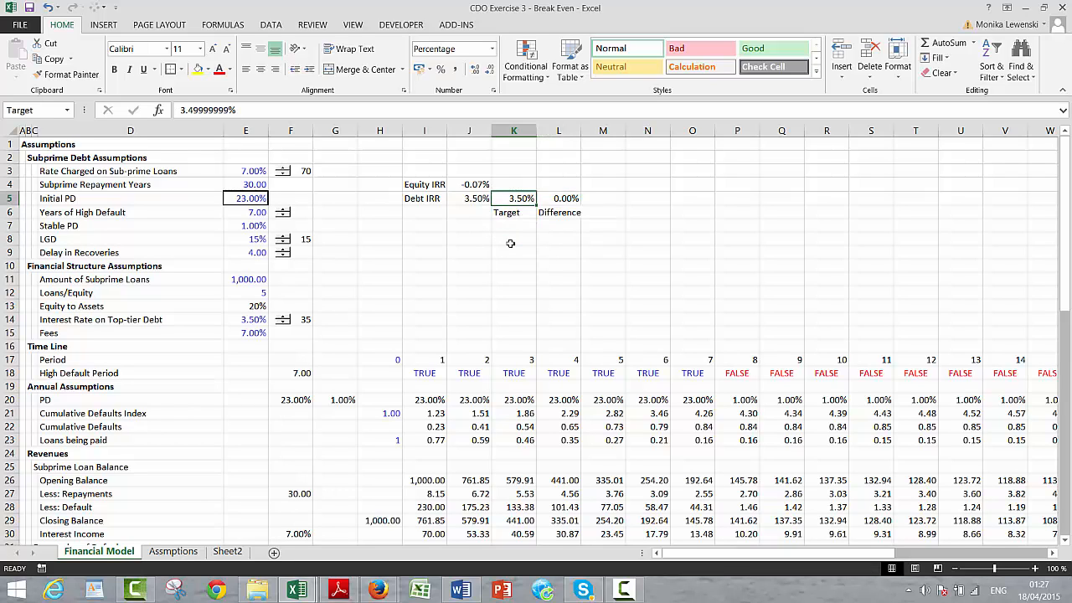
key("Down")
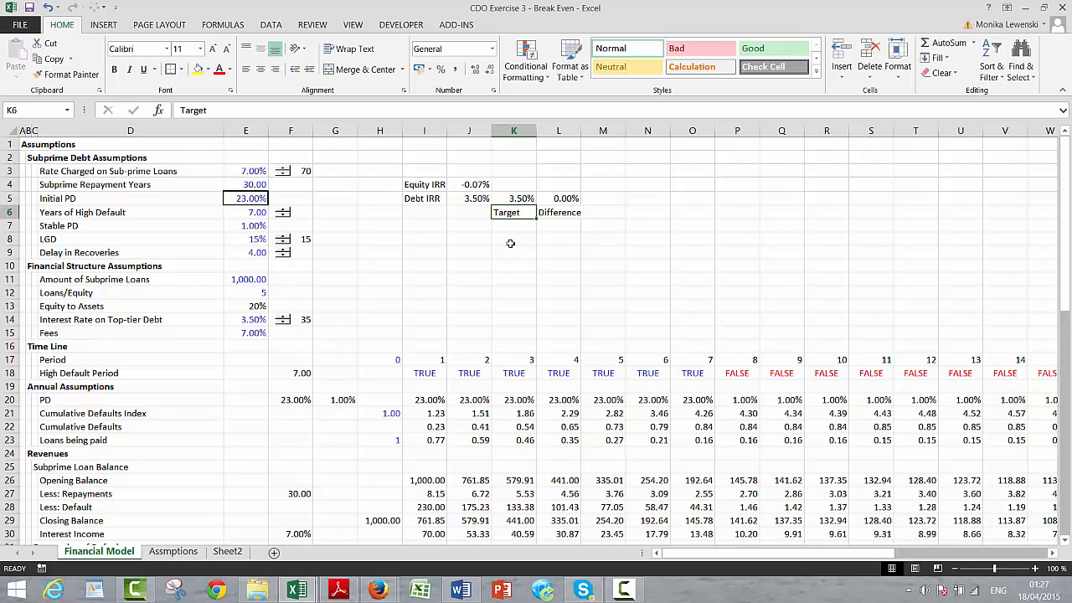
key("Up")
key("Right")
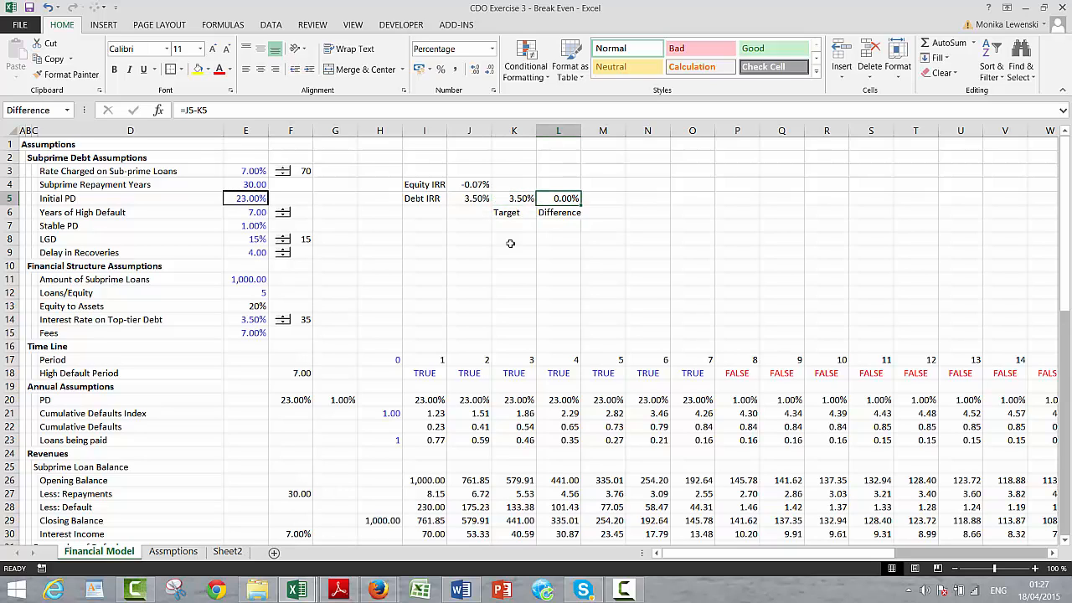
Review the names and contents of the Target and Difference cells beside the Debt IRR.
key("Left")
key("Right")
key("Left")
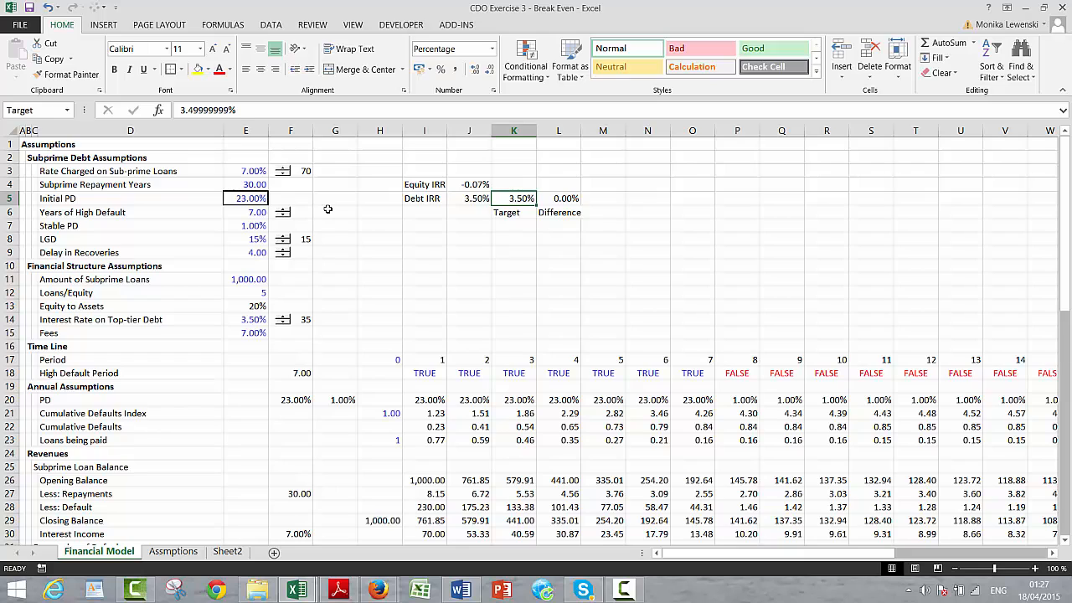
key("Right")
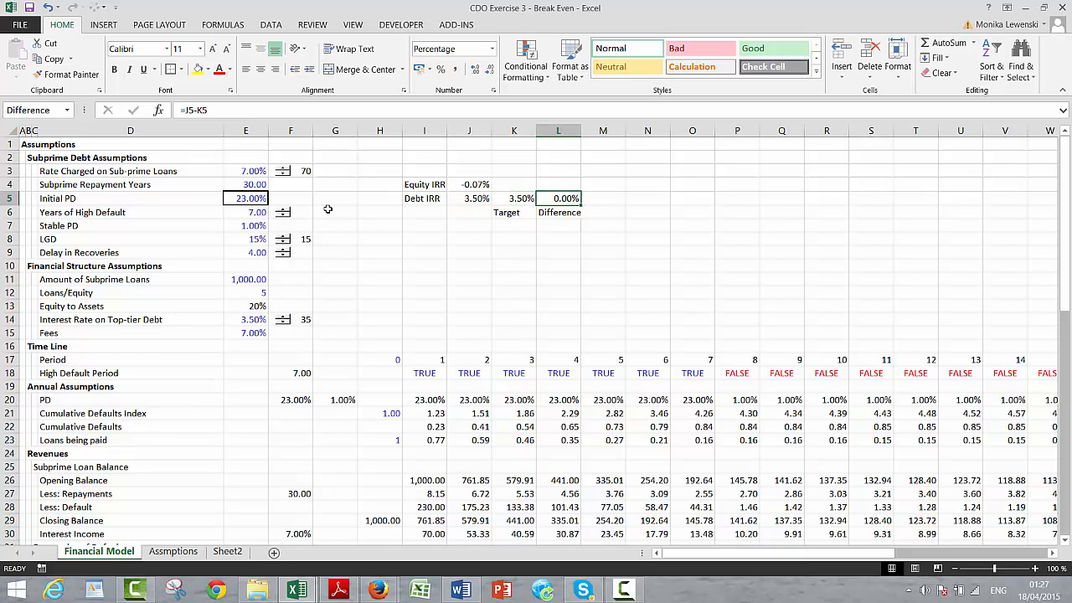
Create a name for the Initial PD cell E5 from the left-column label in D5:E5 and check the assigned name.
key("Left")
key("Left")
key("Left")
key("Left")
key("Left")
key("Left")
key("Left")
key("Down")
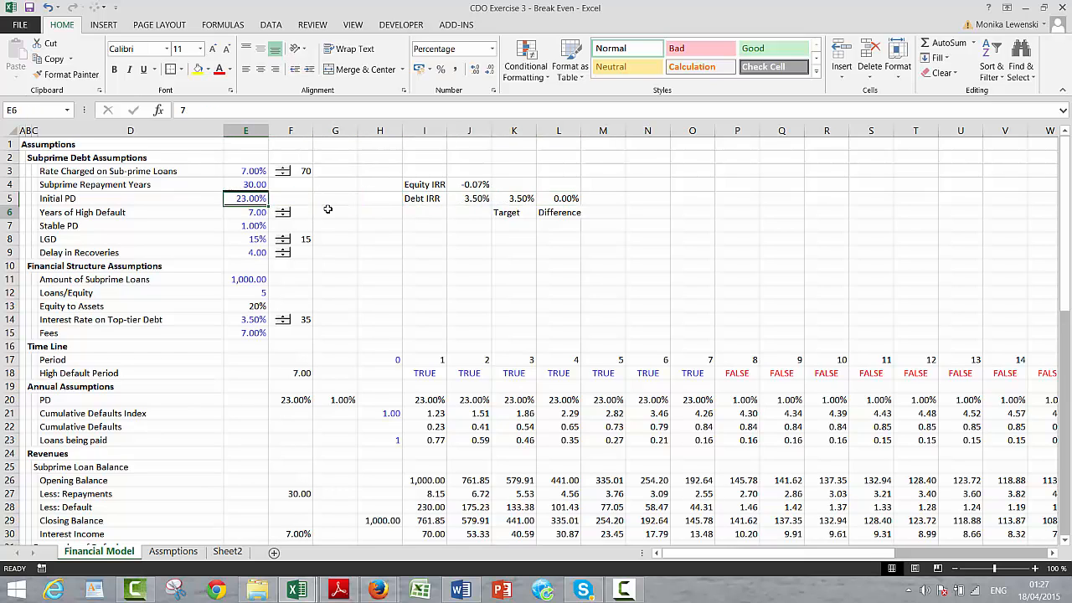
key("Up")
key("Left")
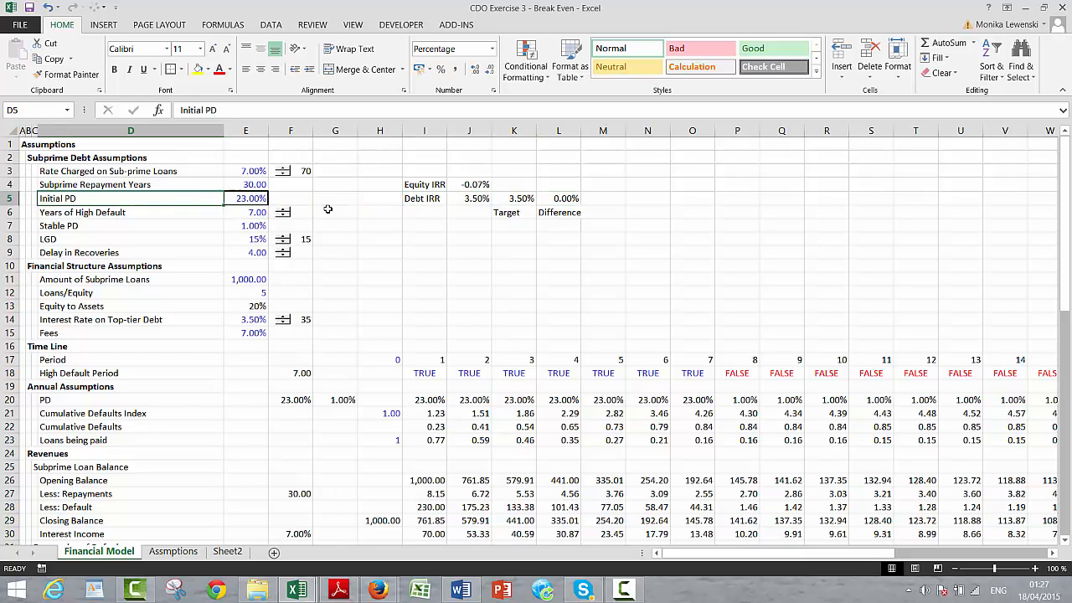
key("Right")
key("Left")
key("Right")
key("Left")
key("shift+Right")
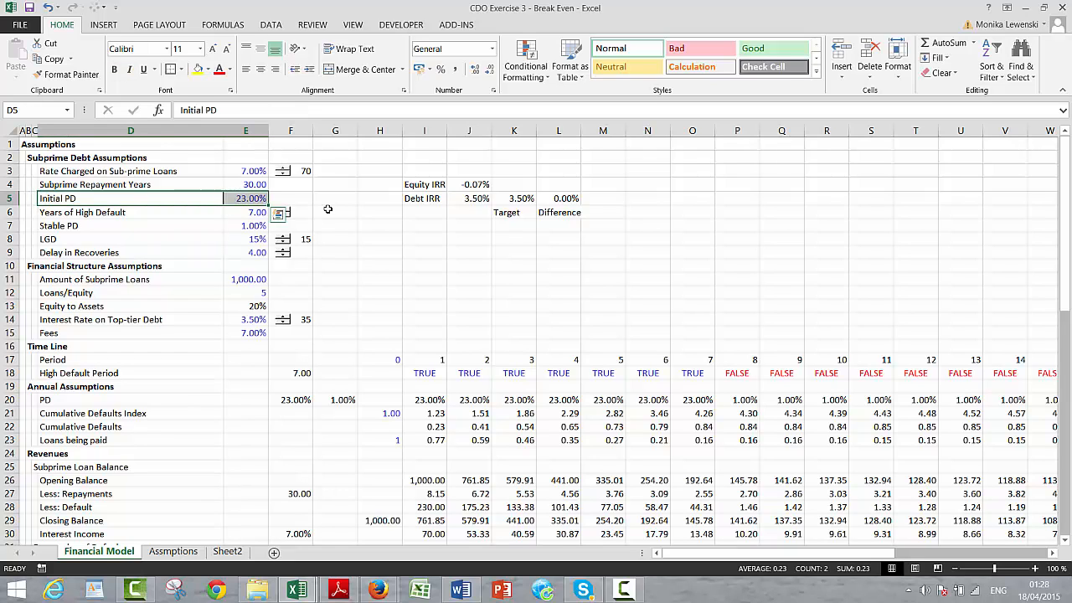
key("ctrl+shift+F3")
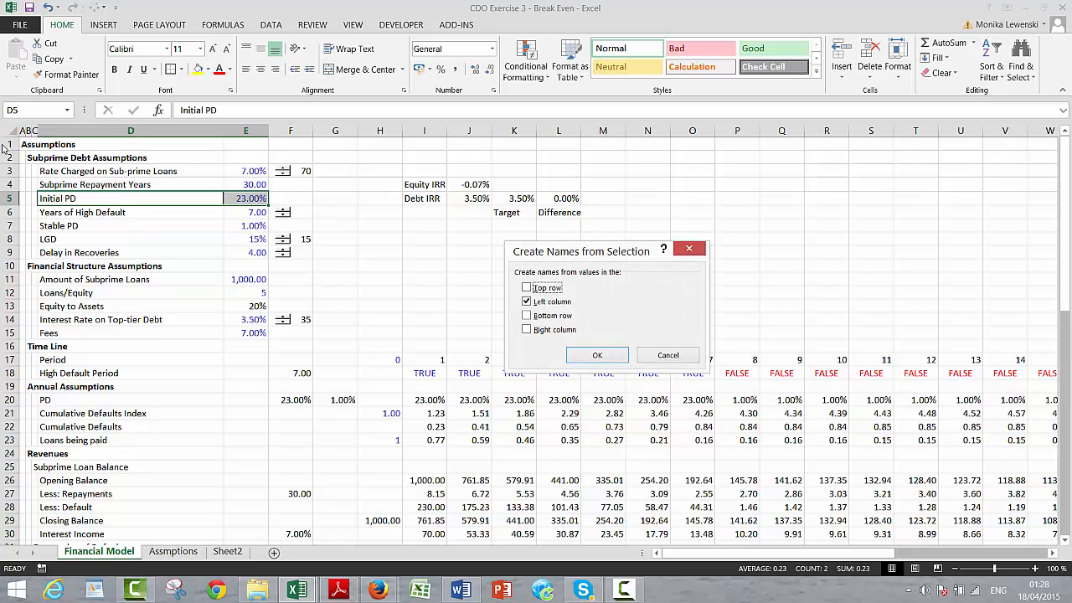
left_click(597, 355)
left_click(221, 249)
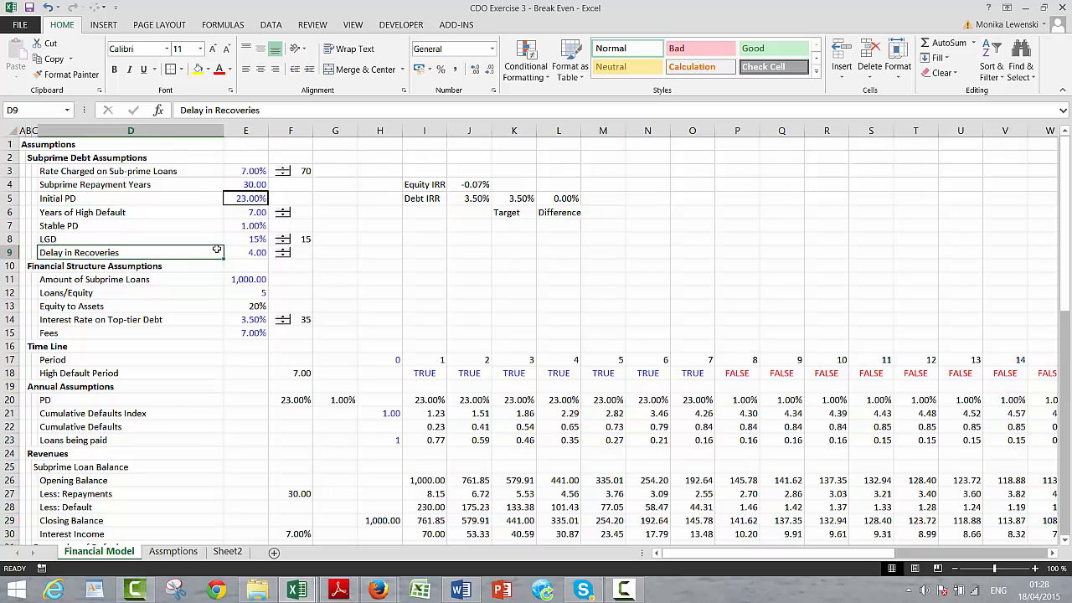
left_click(242, 198)
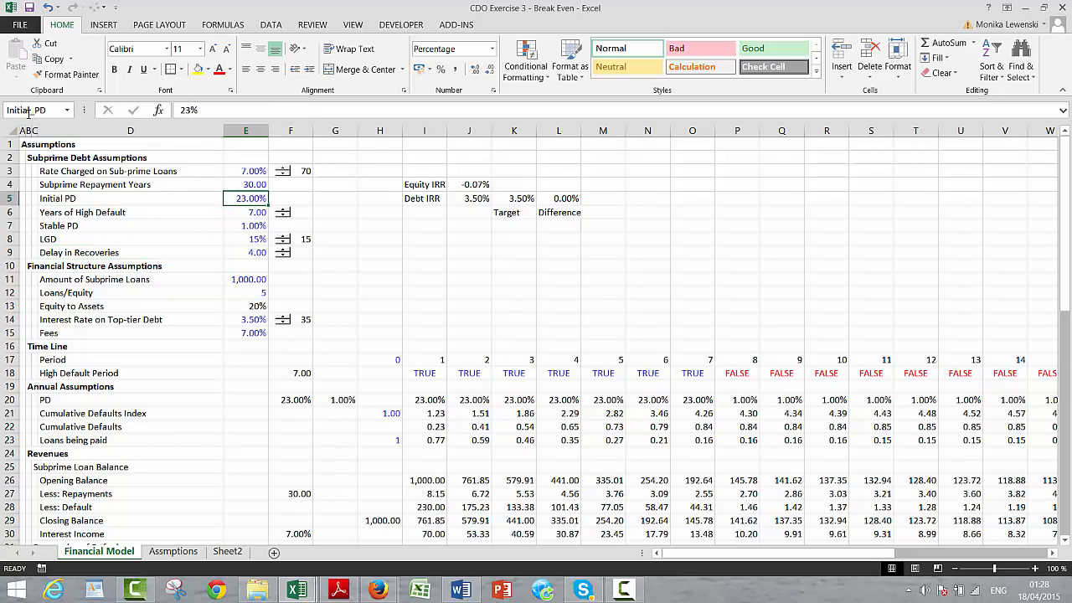
Move the Target and Difference headings from K6:L6 to K3:L3, above their values.
left_click(549, 210)
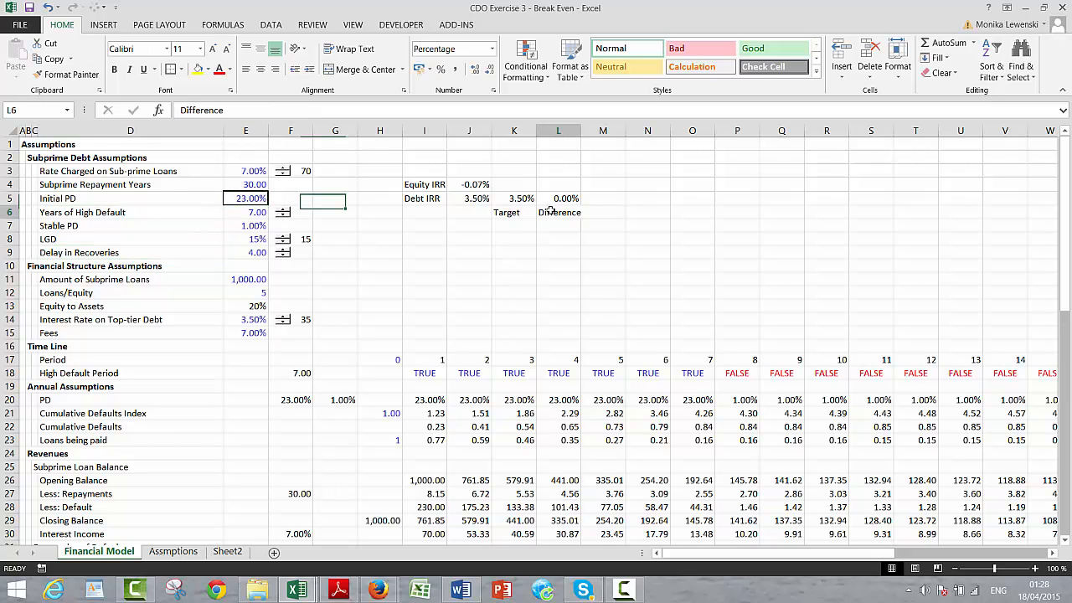
left_click(503, 242)
left_click(499, 215)
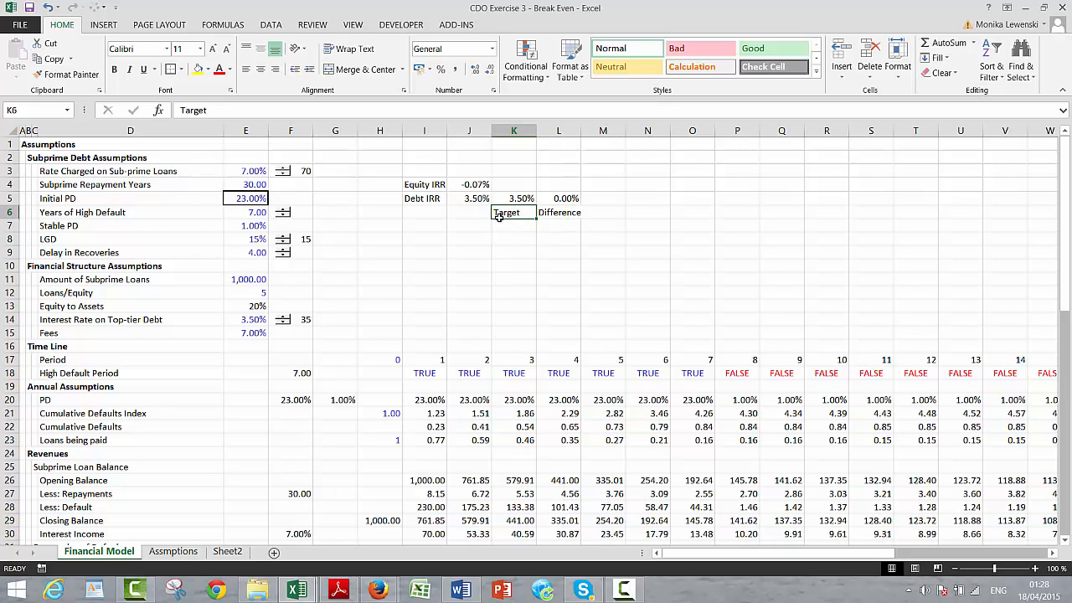
key("shift+Right")
key("ctrl+x")
key("Up")
key("Up")
key("Up")
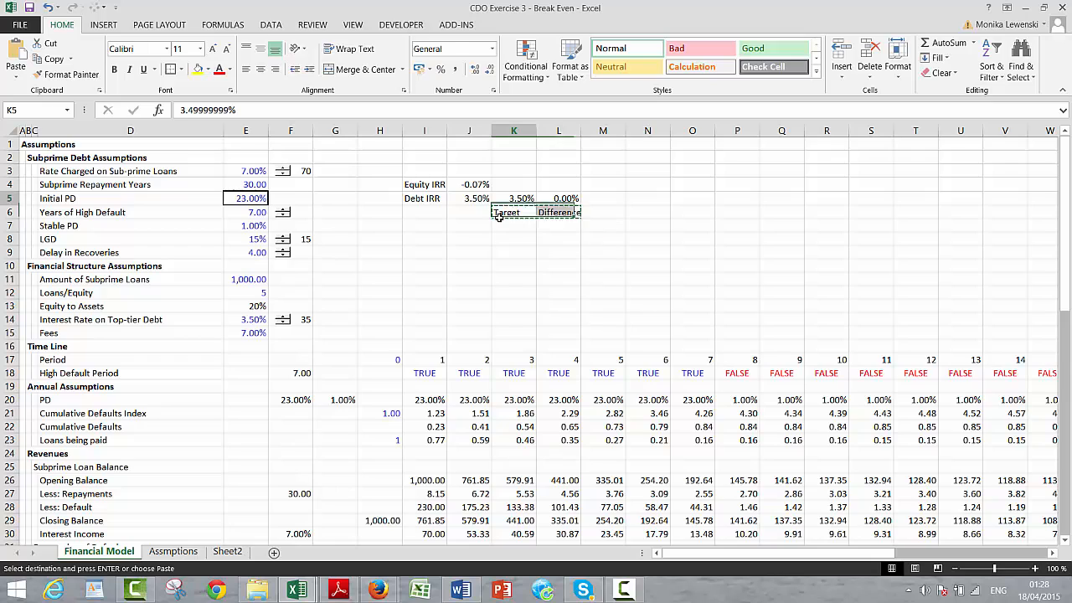
key("ctrl+v")
key("Down")
key("Down")
key("Down")
key("Down")
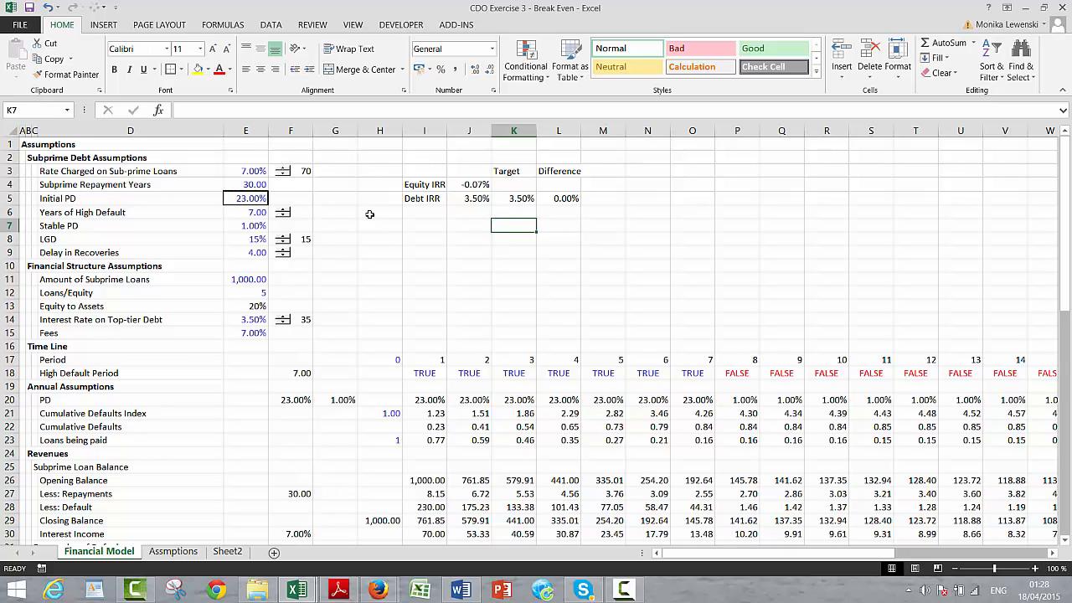
Start recording a macro named goalseek, stored in This Workbook.
left_click(466, 258)
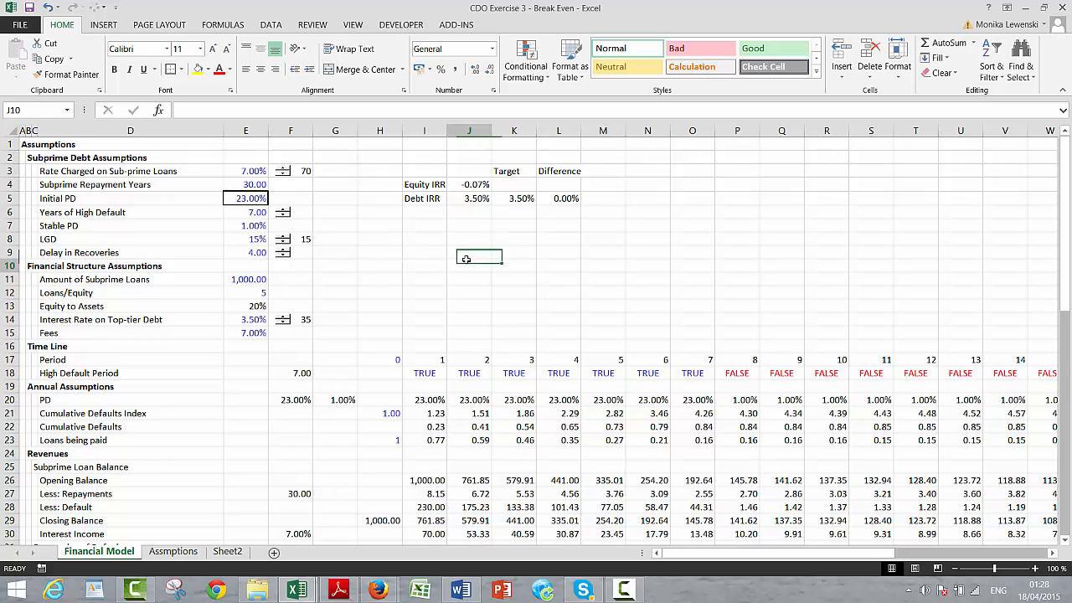
key("Up")
key("Up")
key("Up")
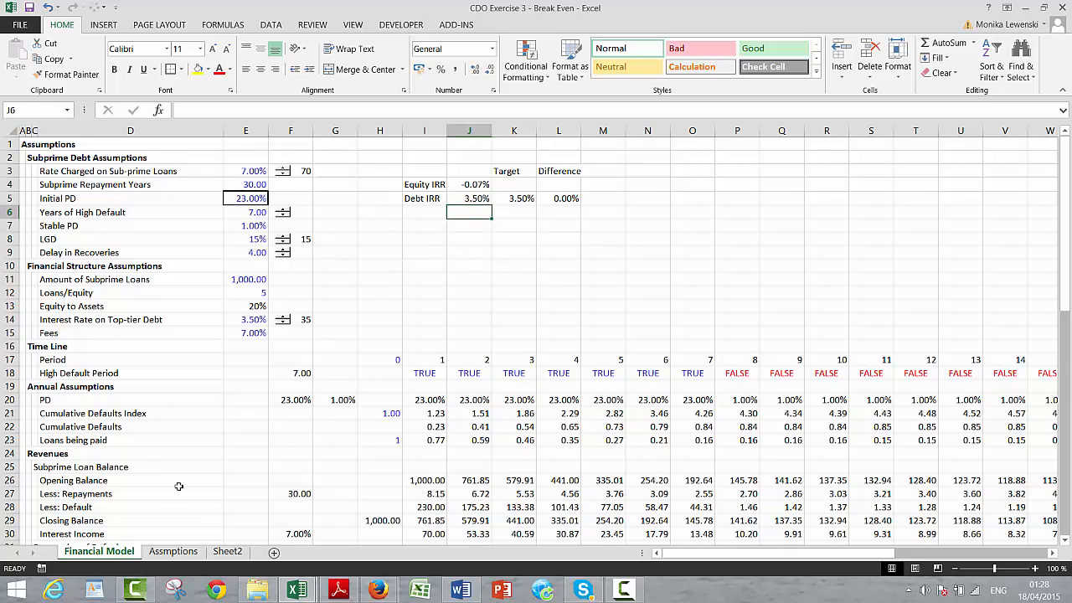
left_click(40, 569)
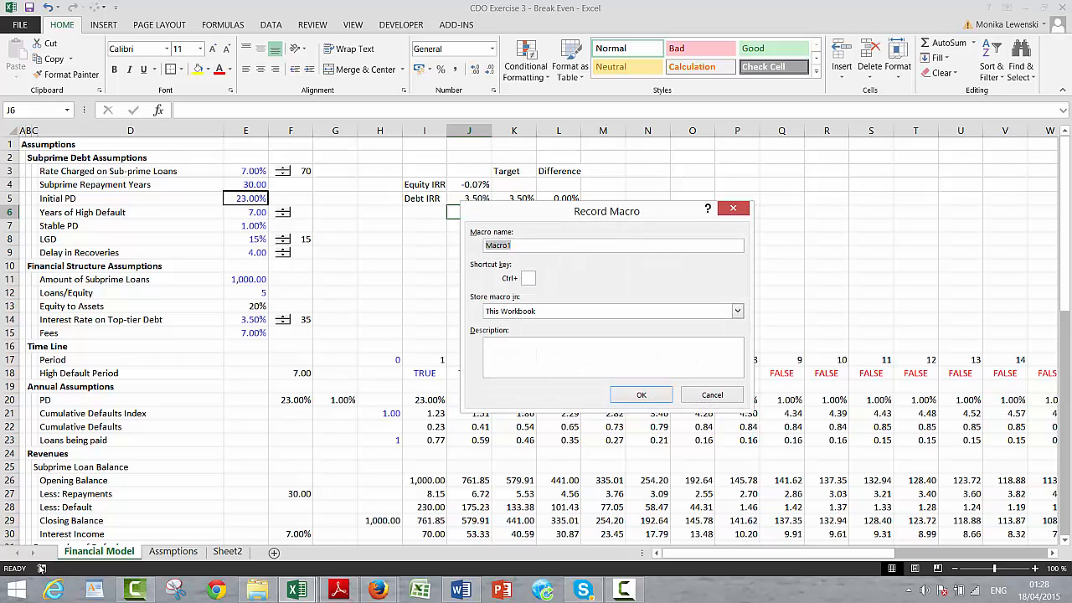
type("goalseek")
left_click(633, 396)
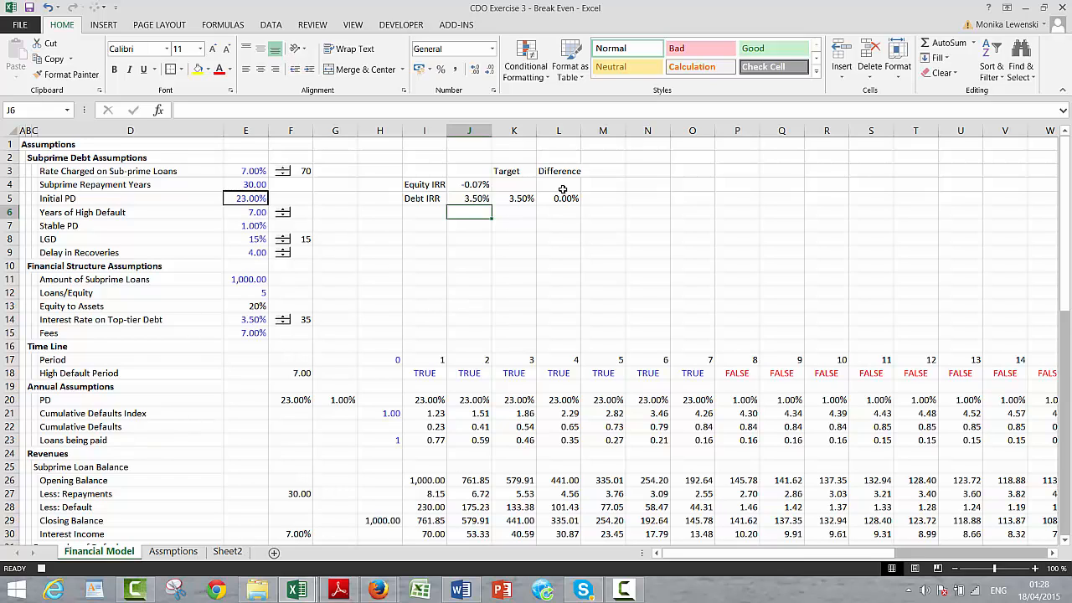
Run Goal Seek to set the Difference cell L5 to 0 by changing the Initial PD cell E5, and accept the solution.
left_click(280, 26)
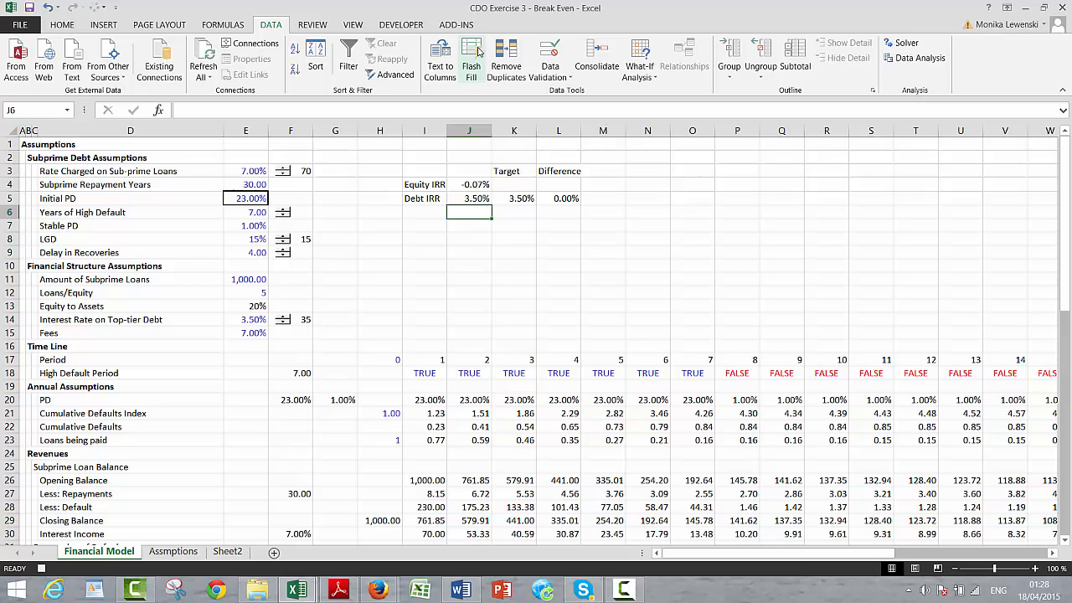
left_click(645, 59)
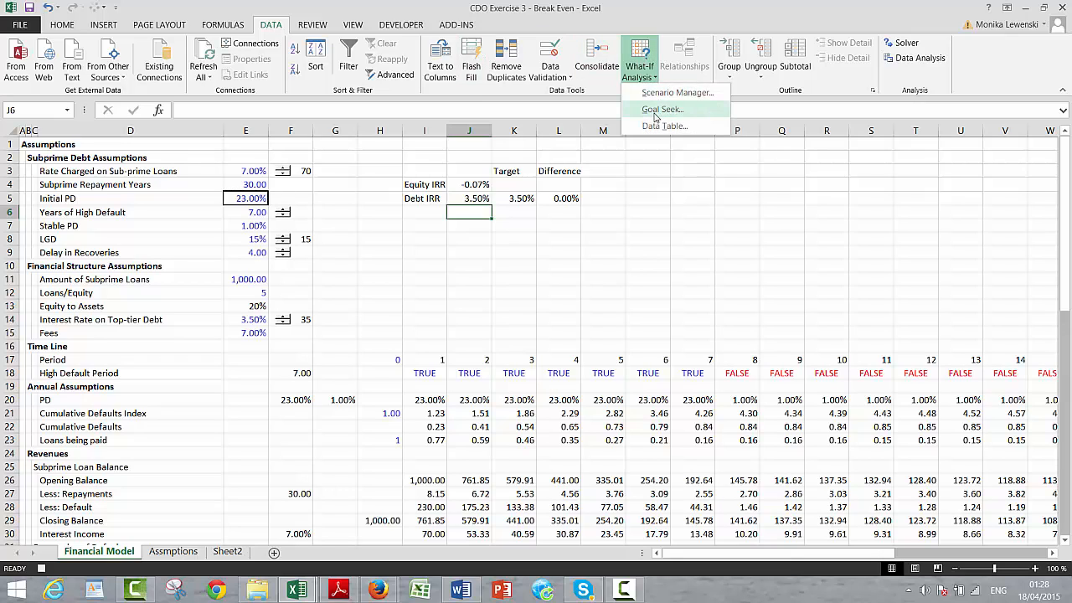
left_click(657, 113)
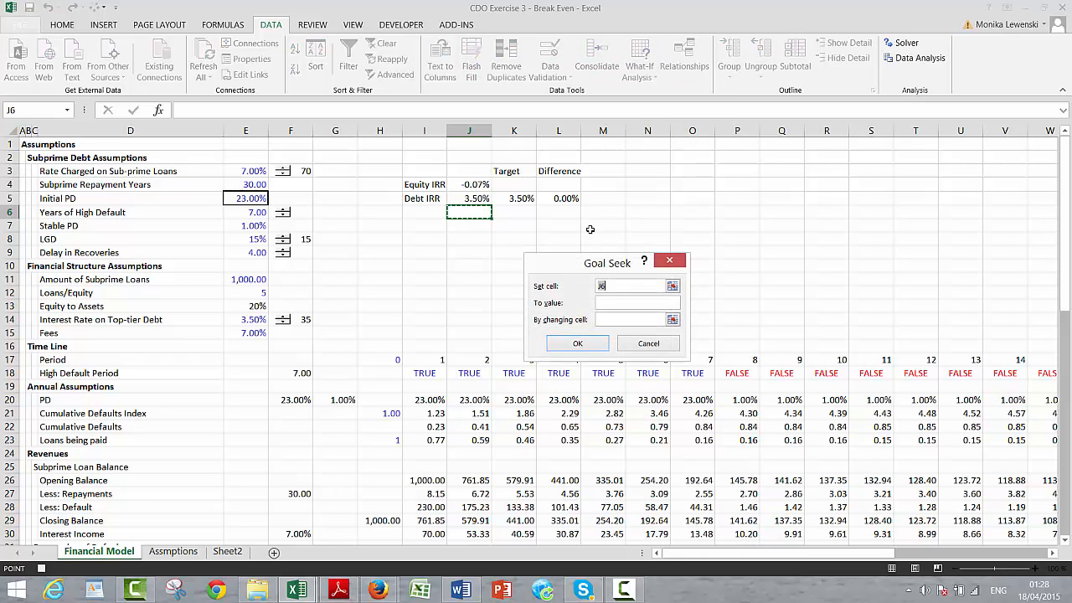
left_click(559, 199)
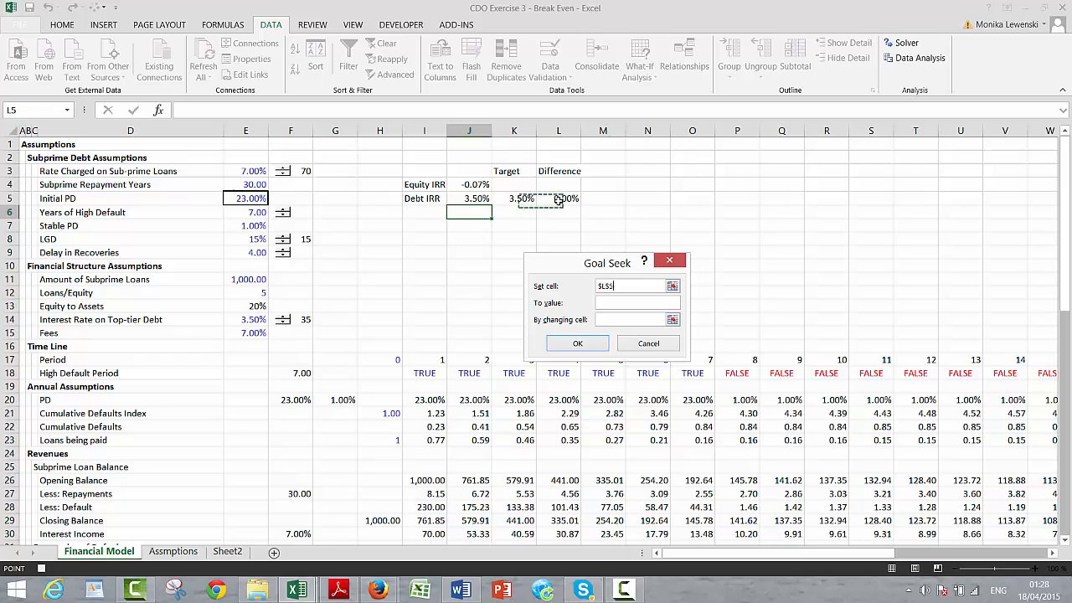
left_click(607, 304)
type("0")
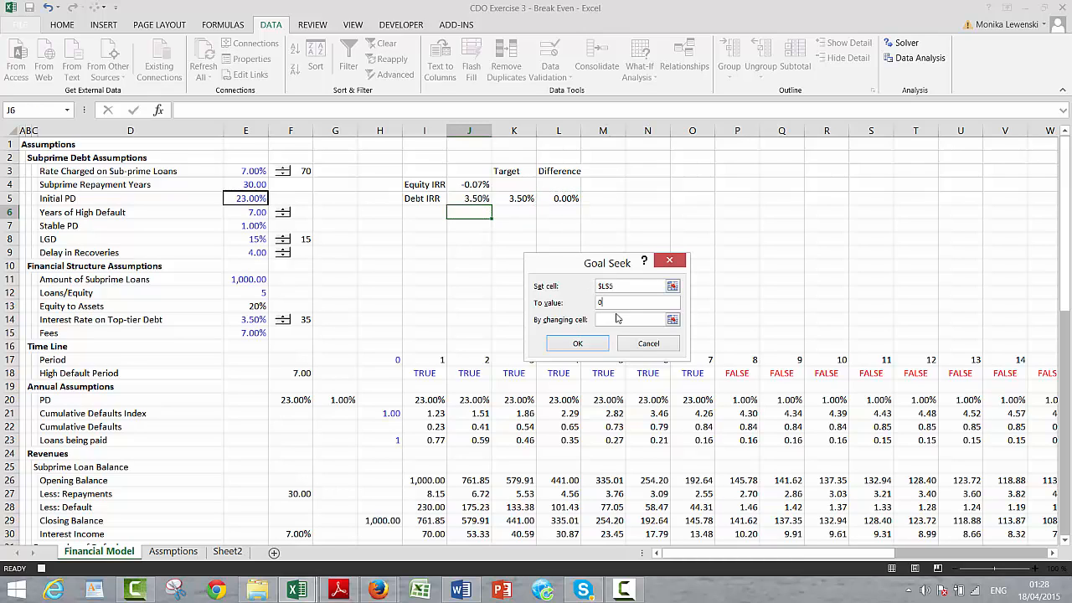
left_click(672, 319)
left_click(669, 320)
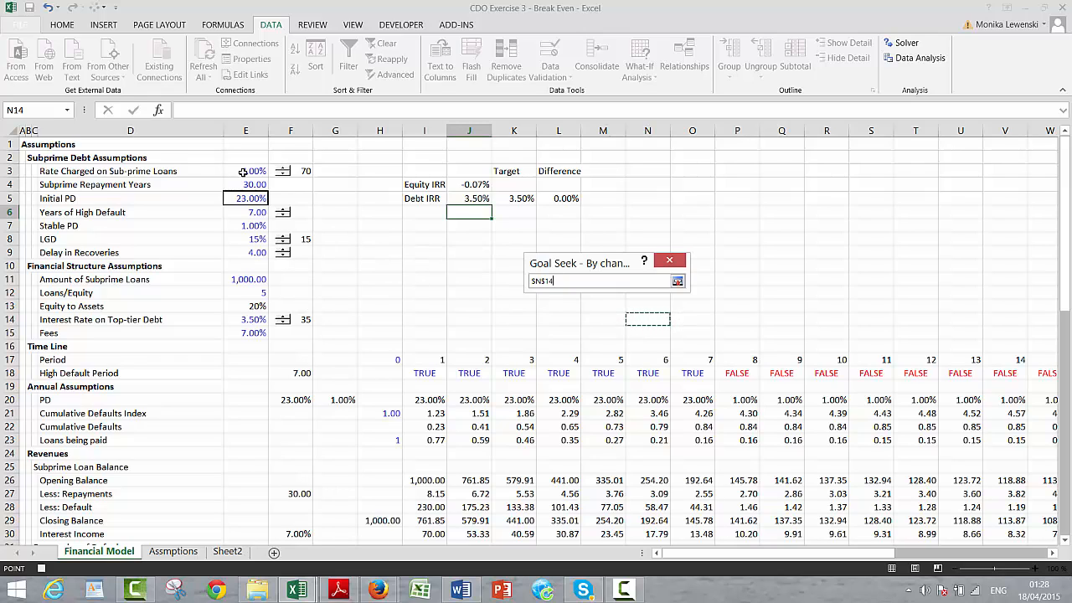
left_click(247, 198)
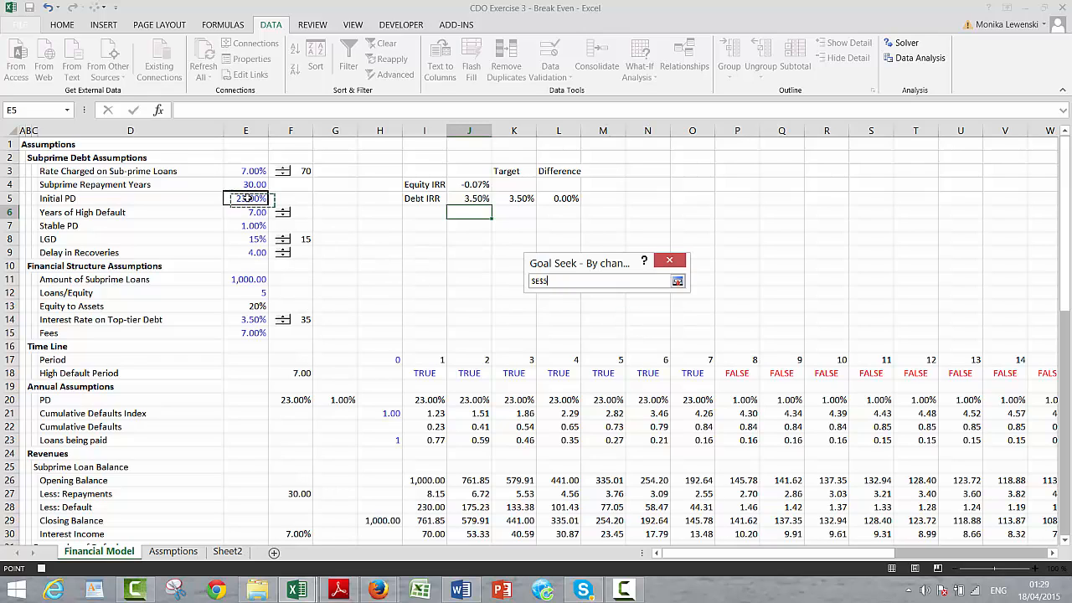
left_click(677, 282)
left_click(586, 344)
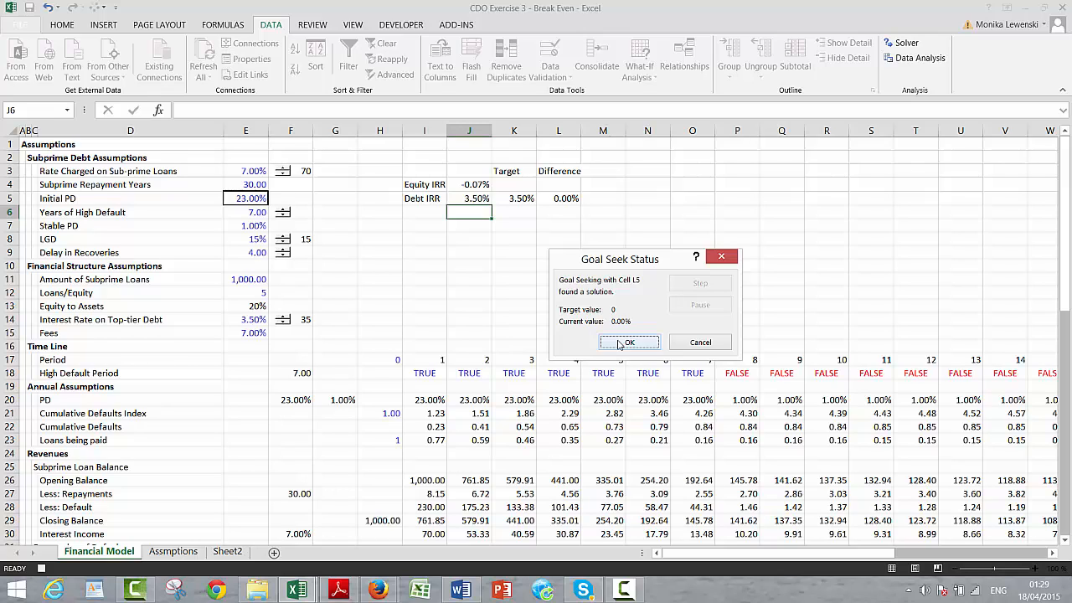
left_click(620, 343)
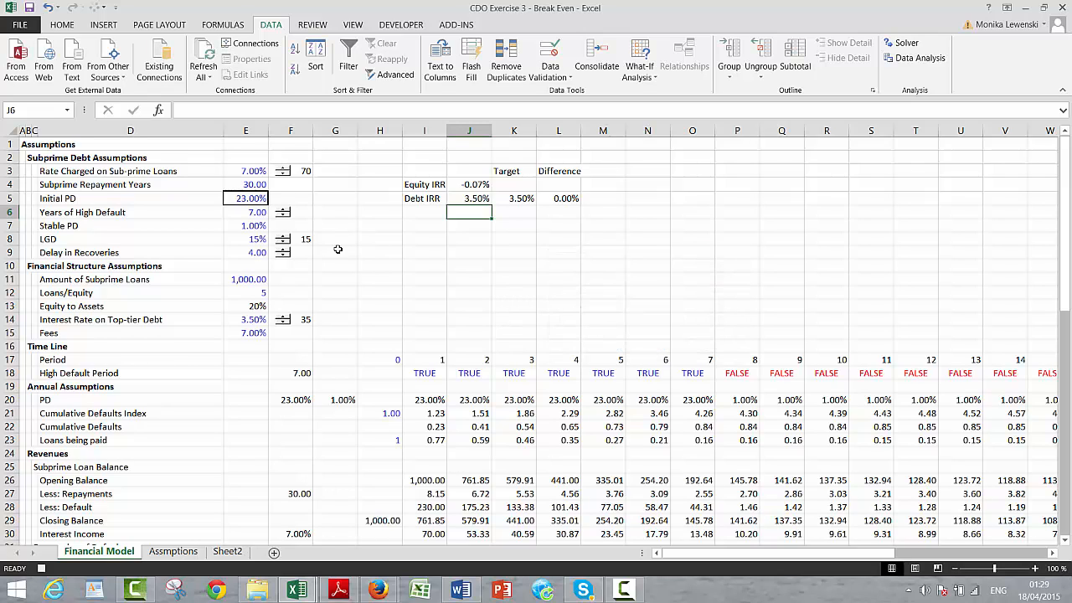
Select cell H11 as the last recorded action and stop recording the macro.
left_click(391, 278)
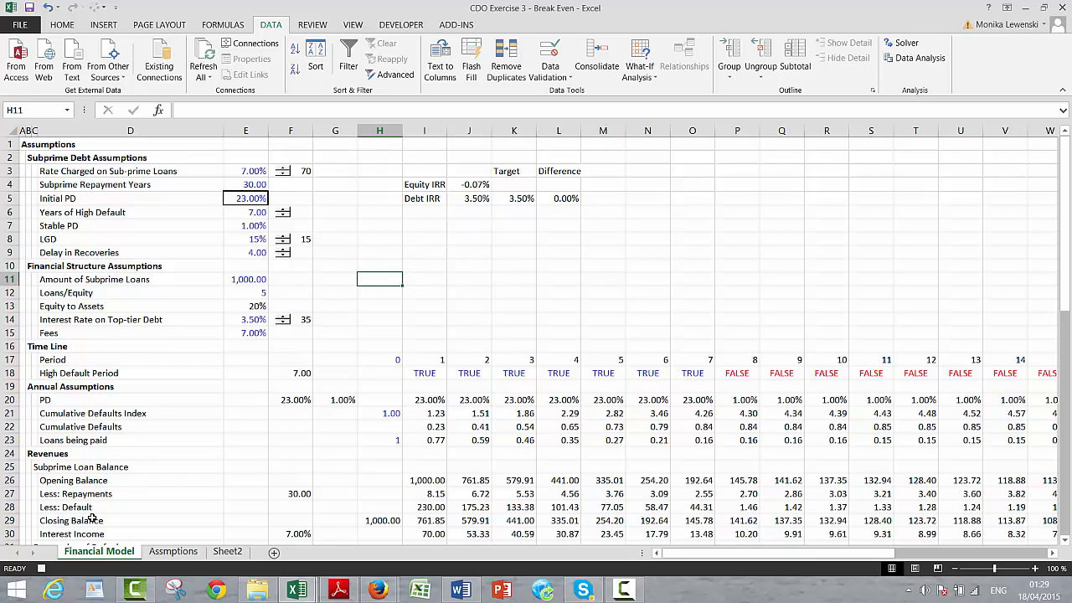
left_click(464, 239)
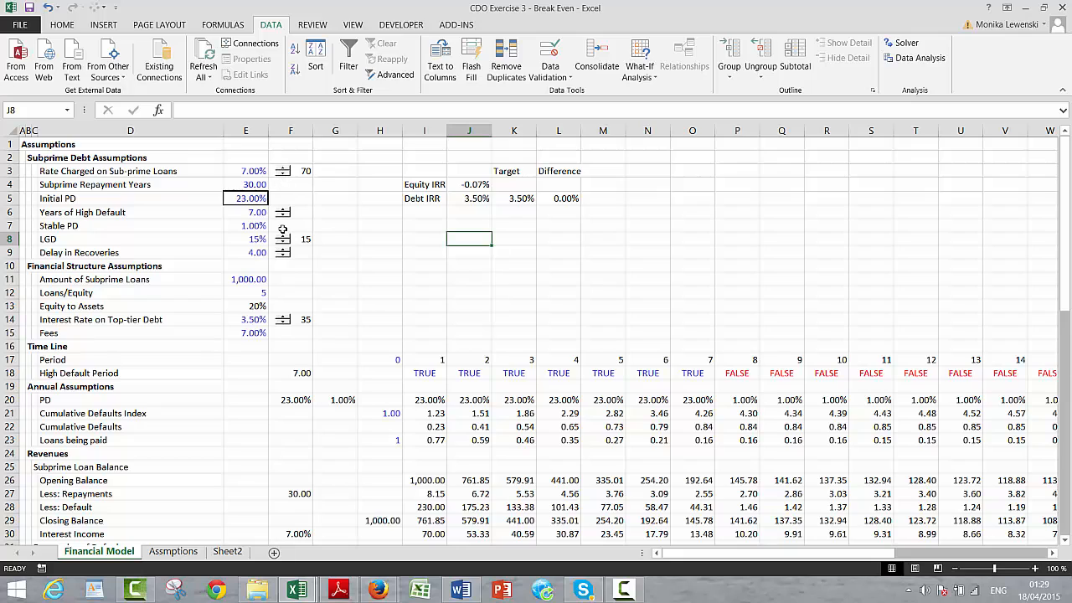
left_click(390, 278)
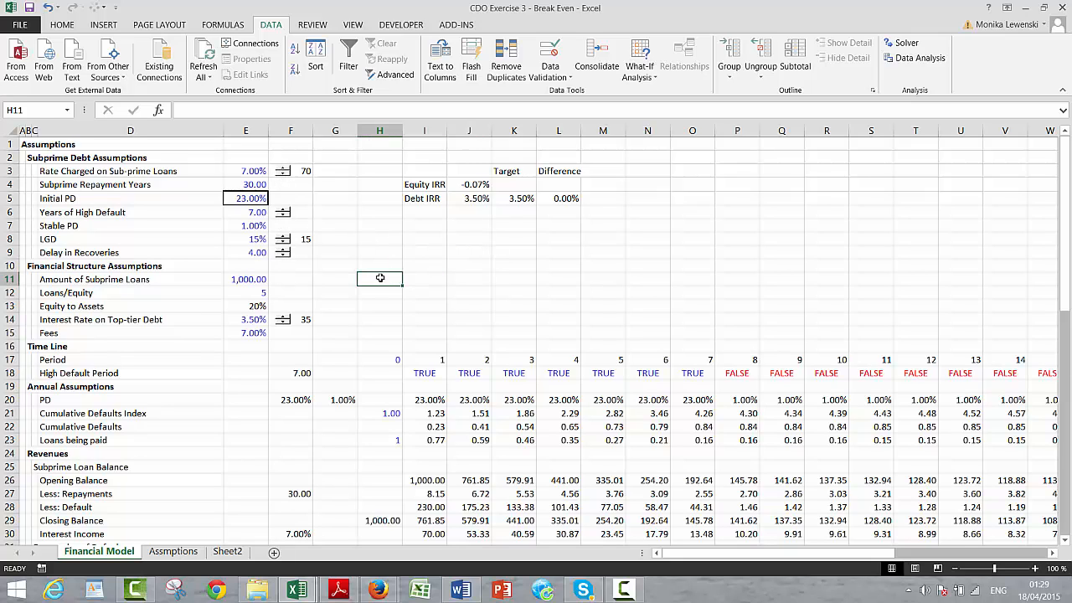
Raise the LGD assumption to 41%.
left_click(281, 243)
left_click(283, 238)
left_click(483, 241)
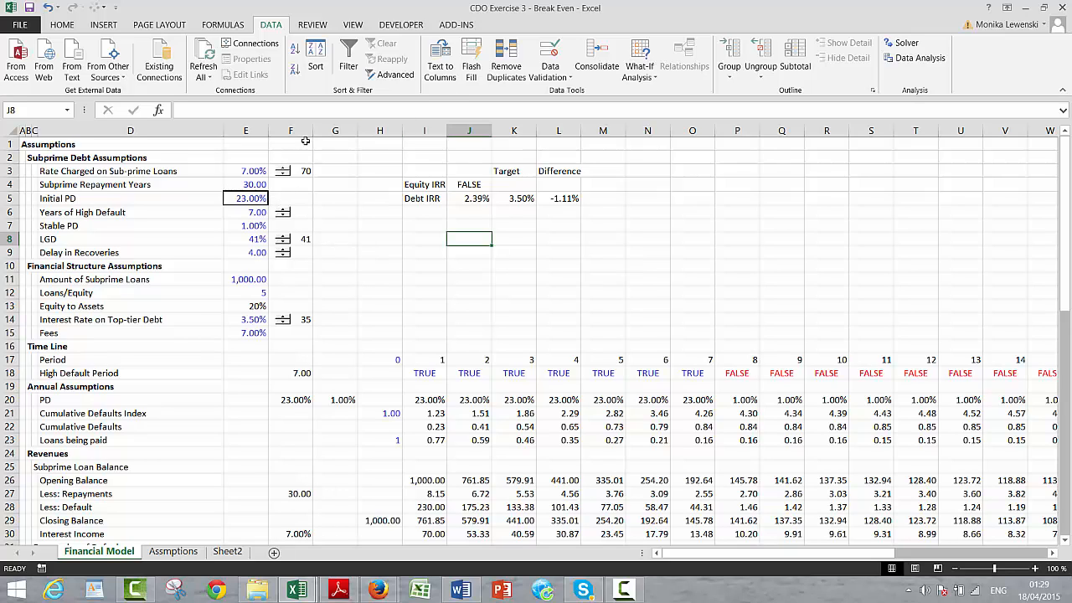
Run the goalseek macro to solve the Initial PD for the new LGD.
left_click(389, 27)
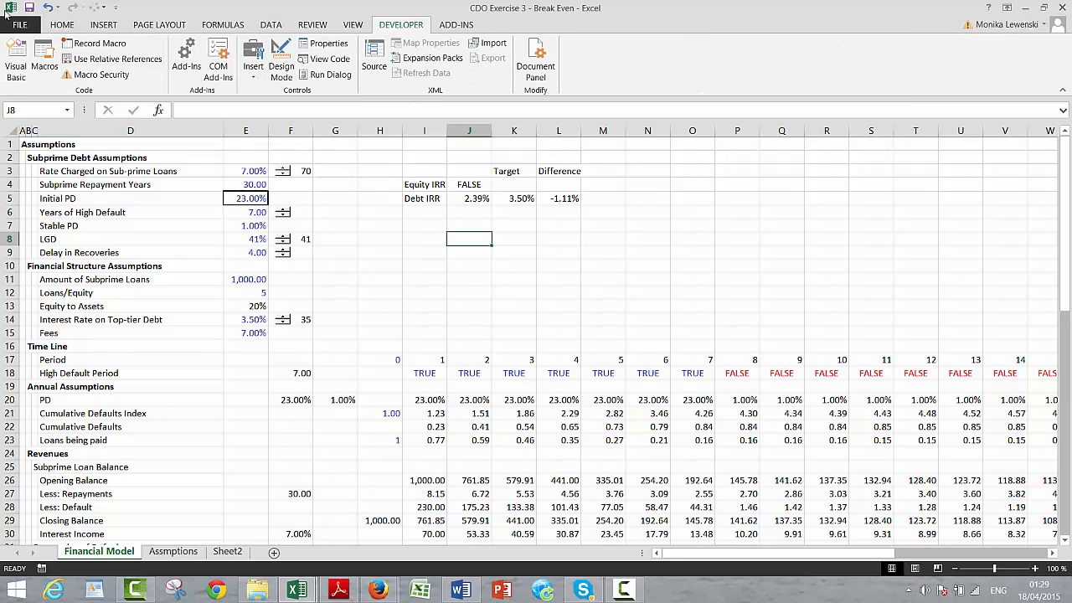
left_click(47, 59)
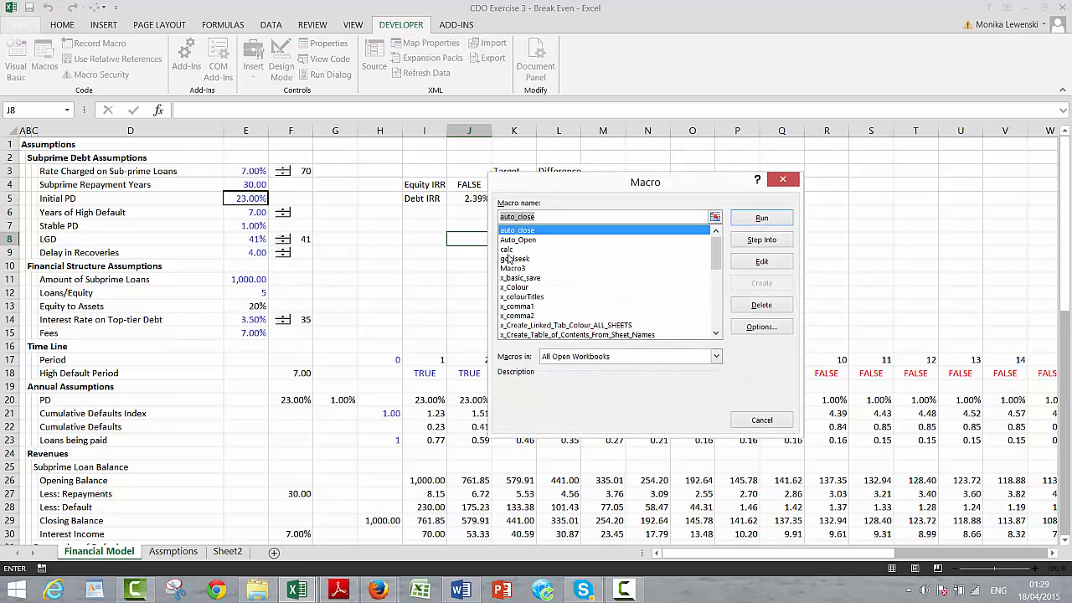
left_click(507, 259)
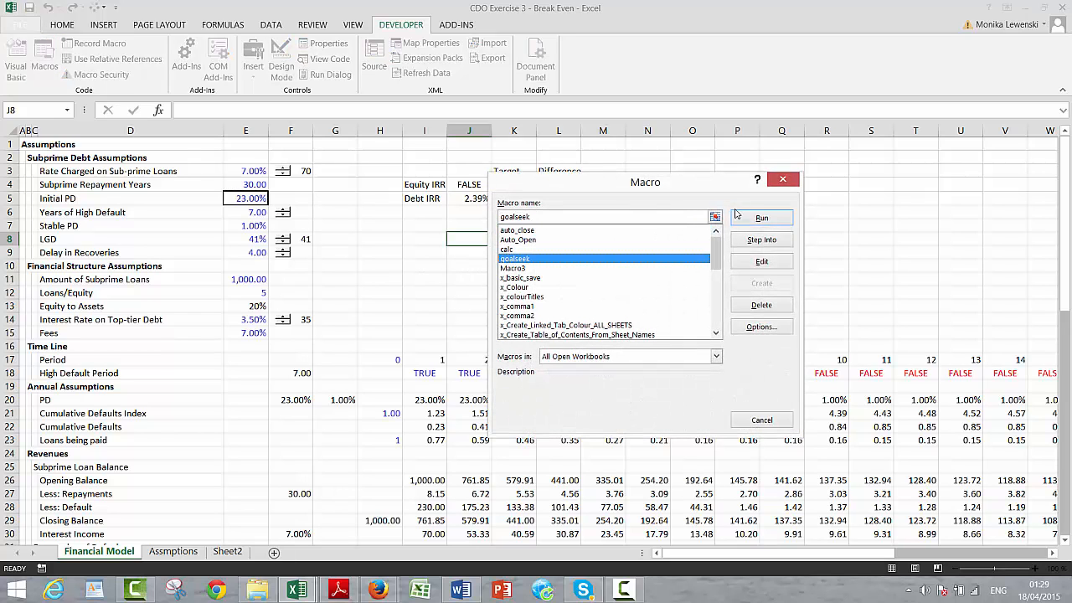
left_click(762, 220)
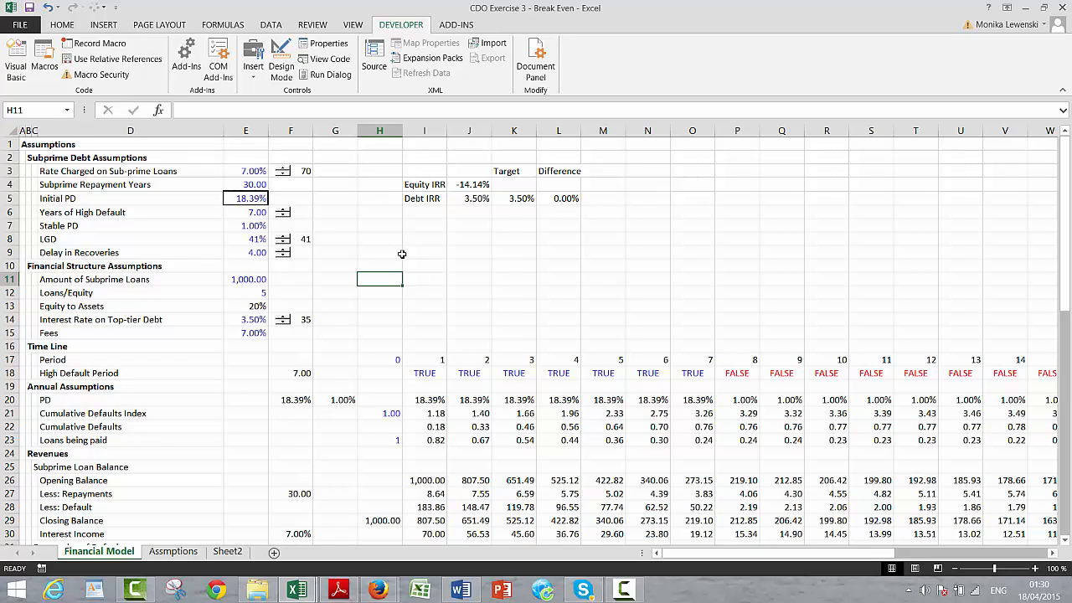
Set the Initial PD in cell E5 to 10%.
left_click(236, 198)
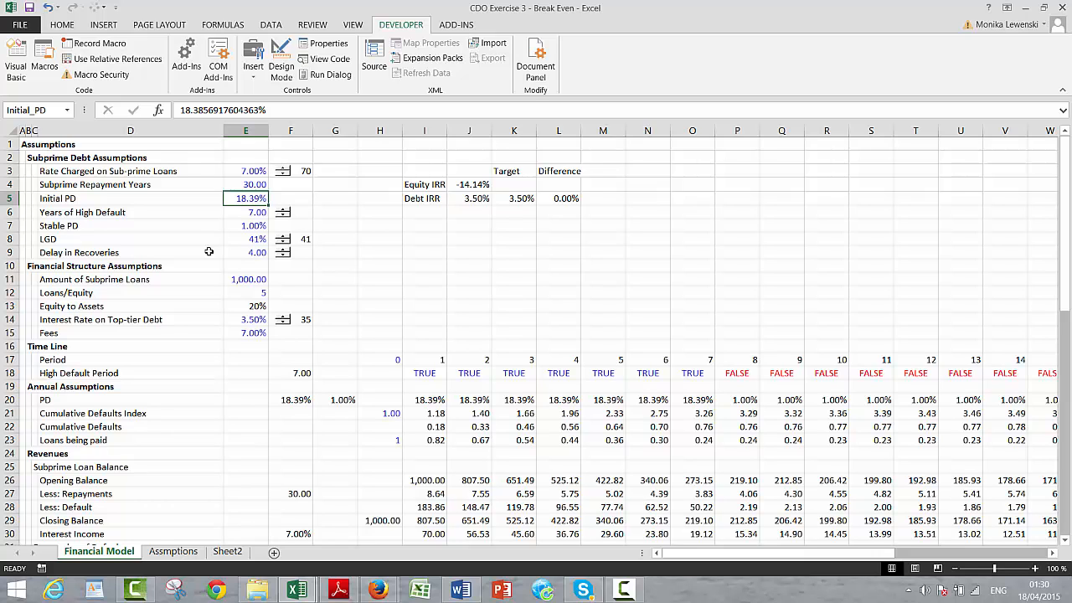
type("10")
key("Return")
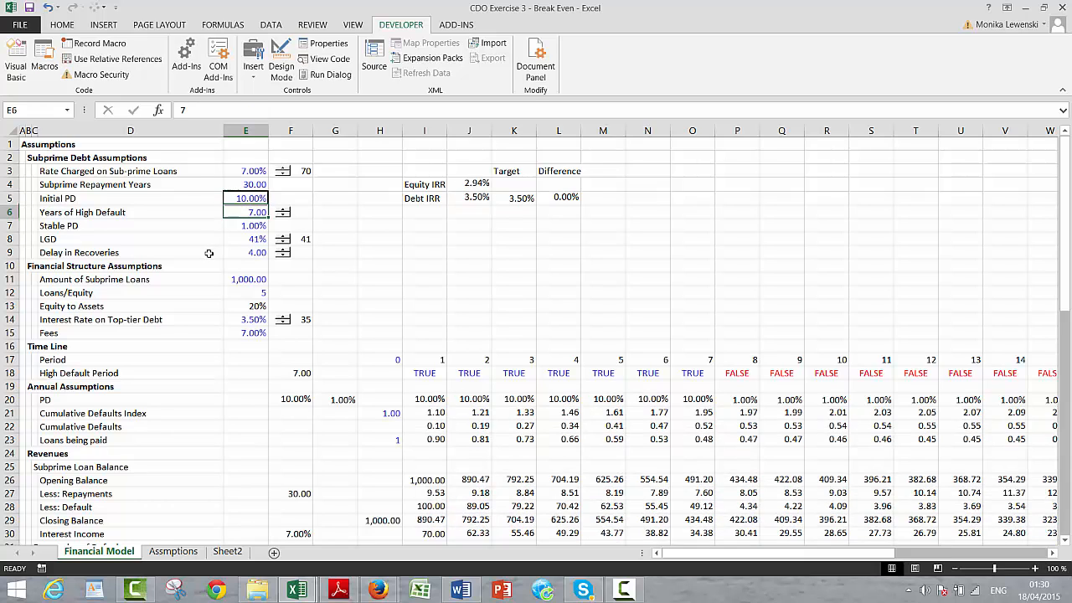
Run the goalseek macro with the 10% Initial PD as the starting value.
left_click(452, 266)
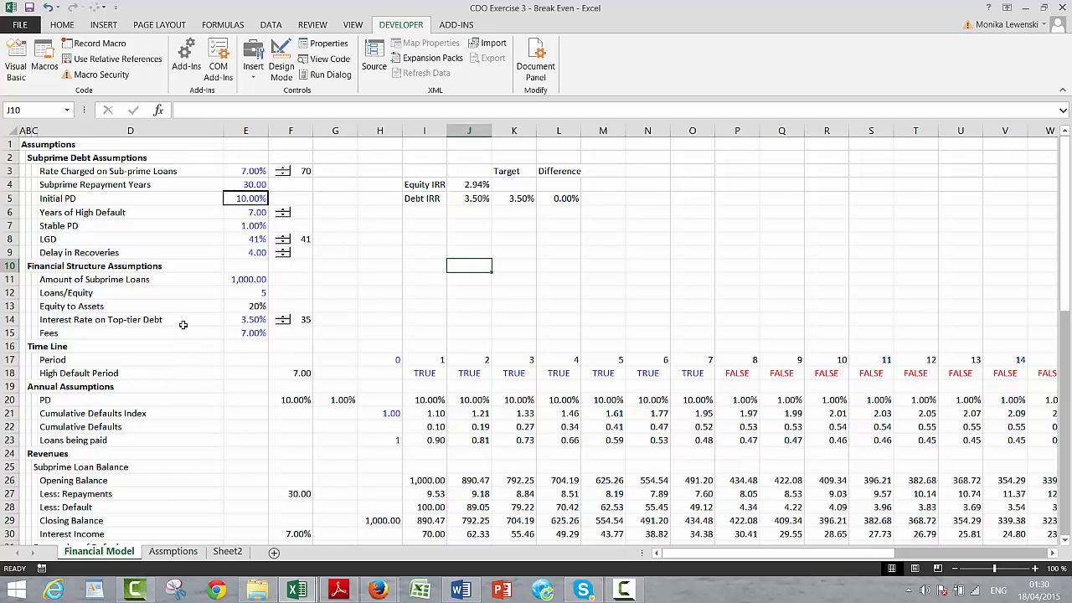
left_click(44, 72)
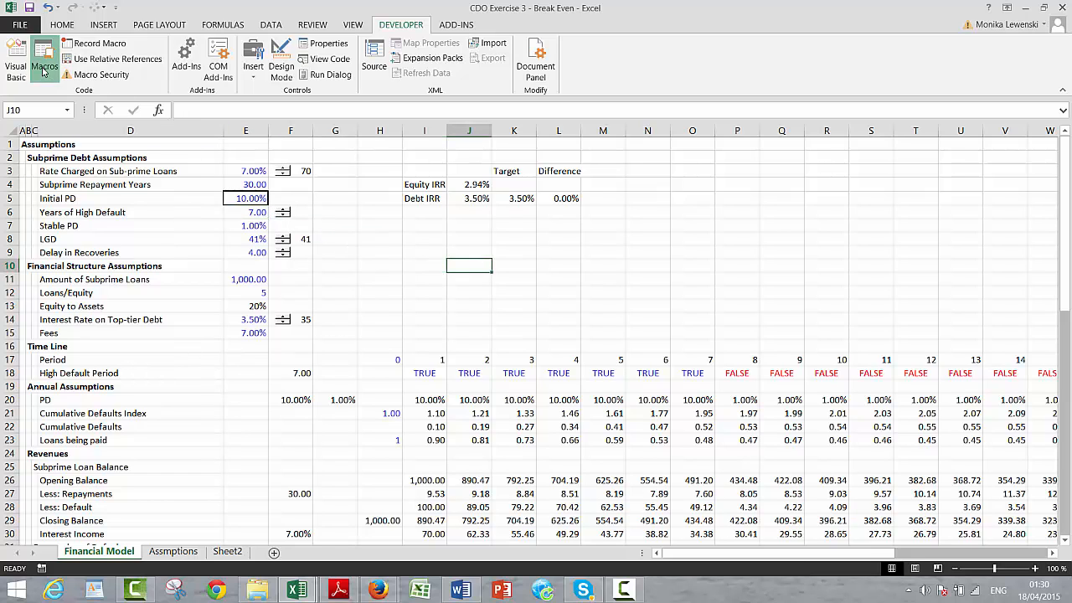
left_click(511, 259)
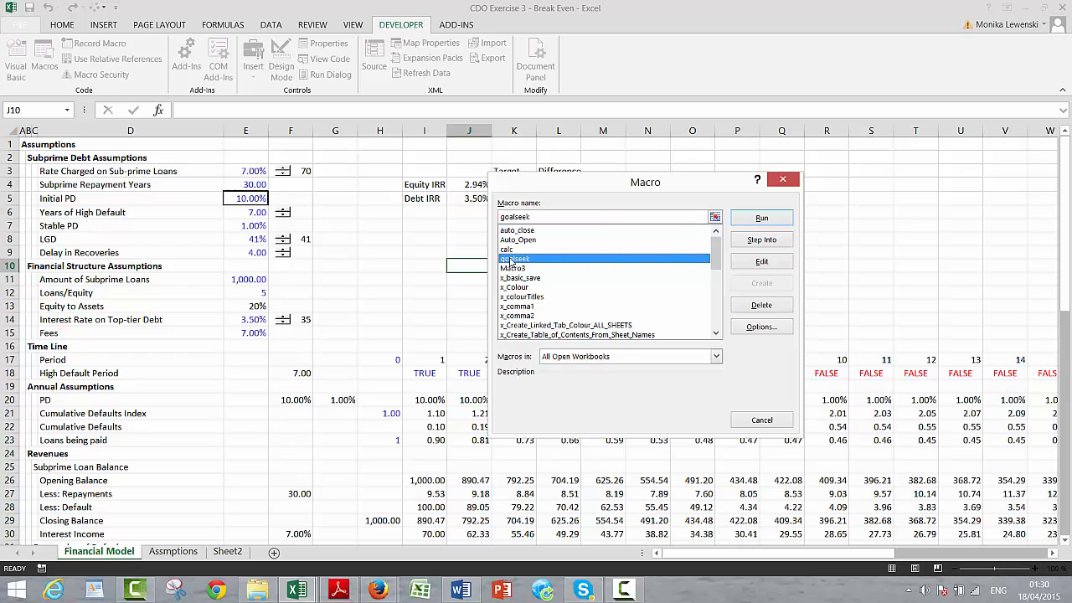
left_click(757, 218)
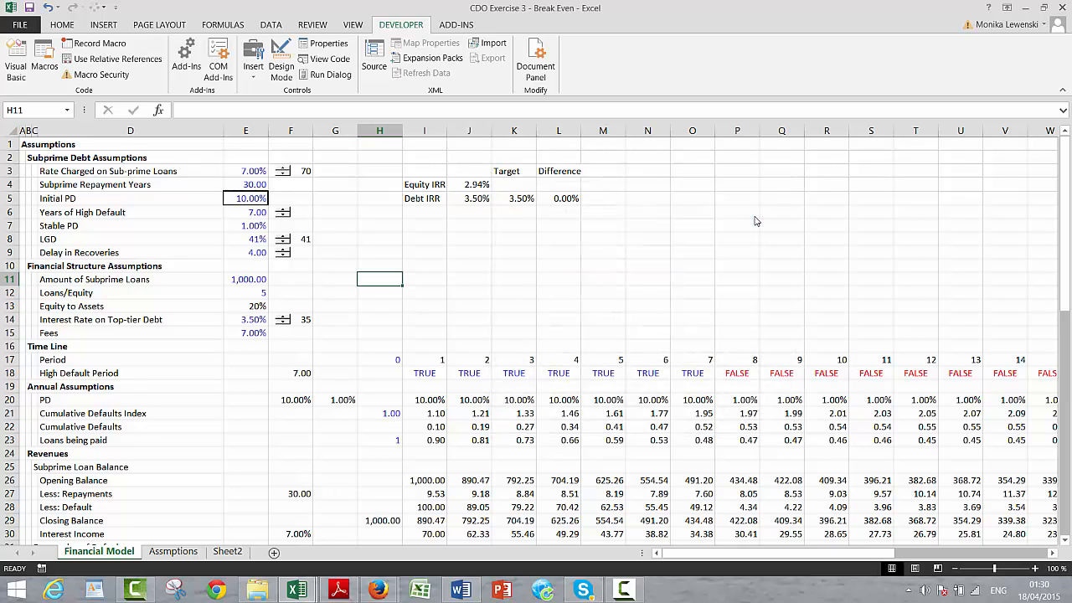
left_click(432, 260)
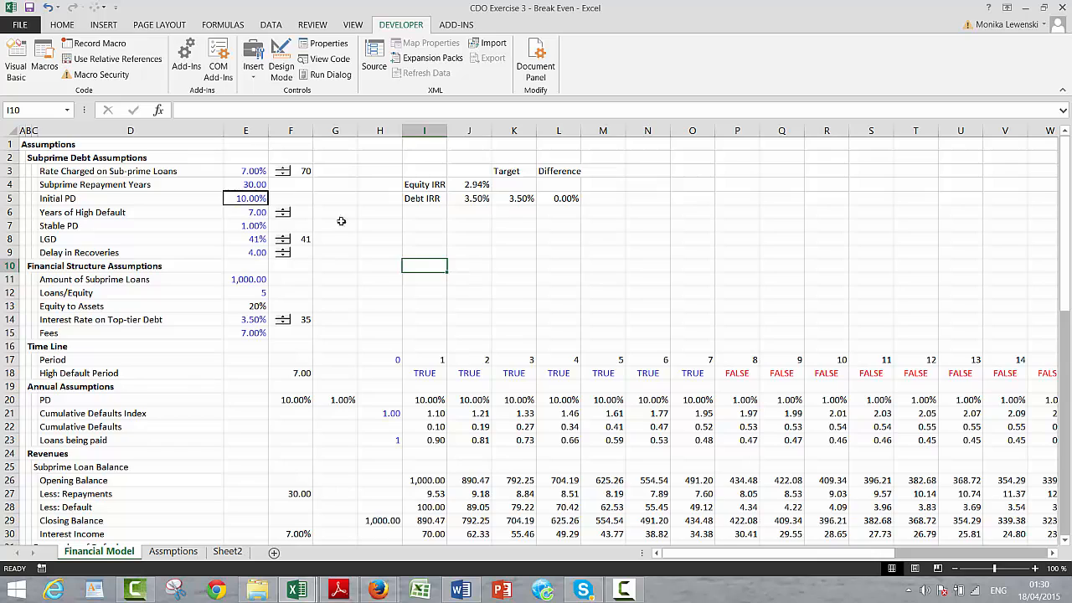
Set the Initial PD in cell E5 to 100%.
left_click(232, 197)
type("100")
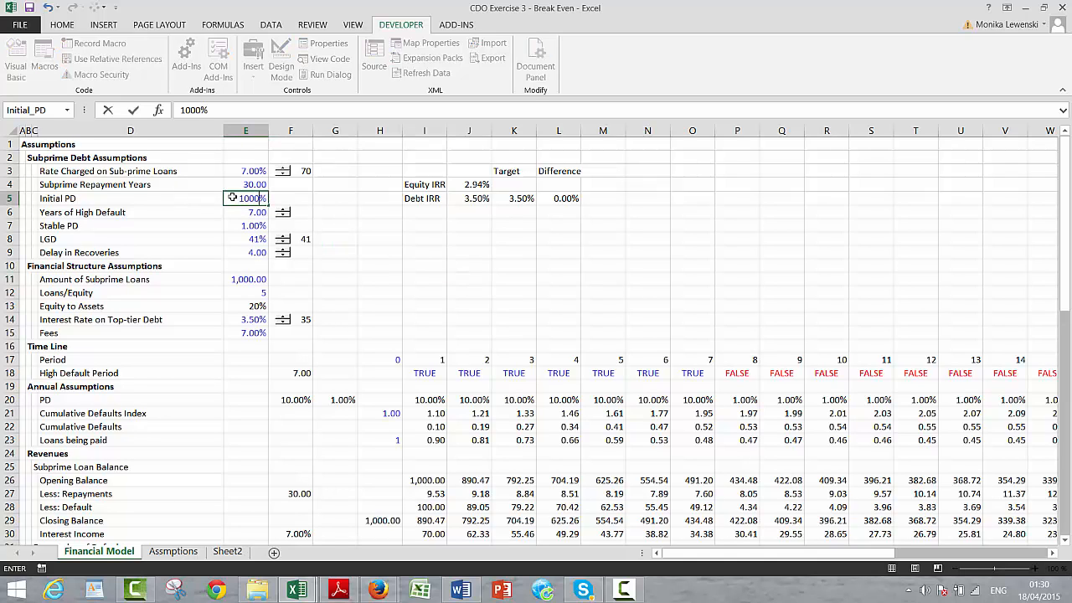
key("Return")
Run the goalseek macro to solve the Initial PD from the 100% starting value.
left_click(485, 261)
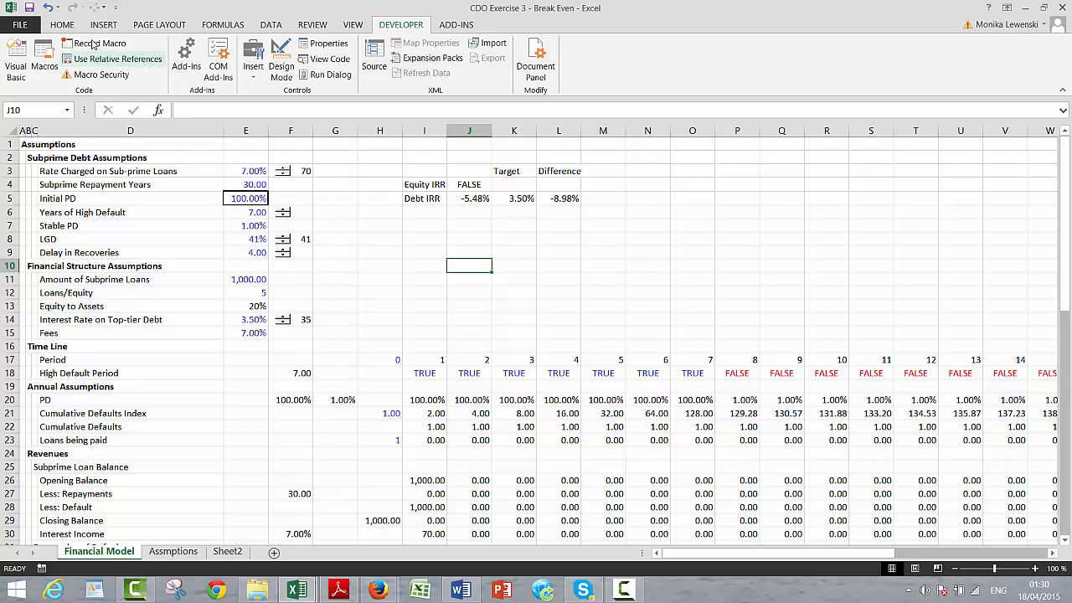
left_click(48, 52)
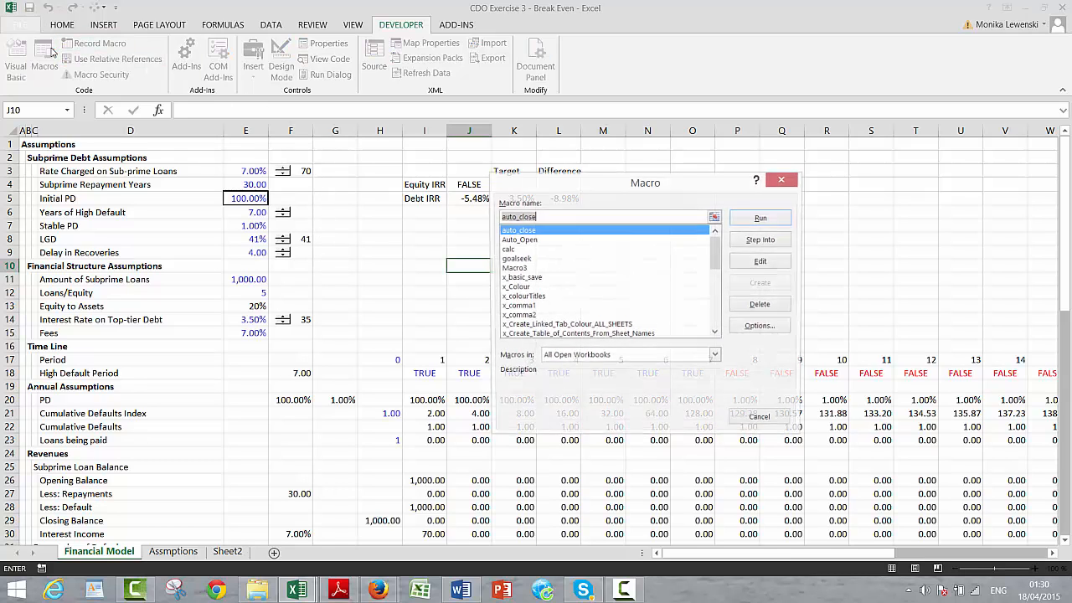
left_click(520, 259)
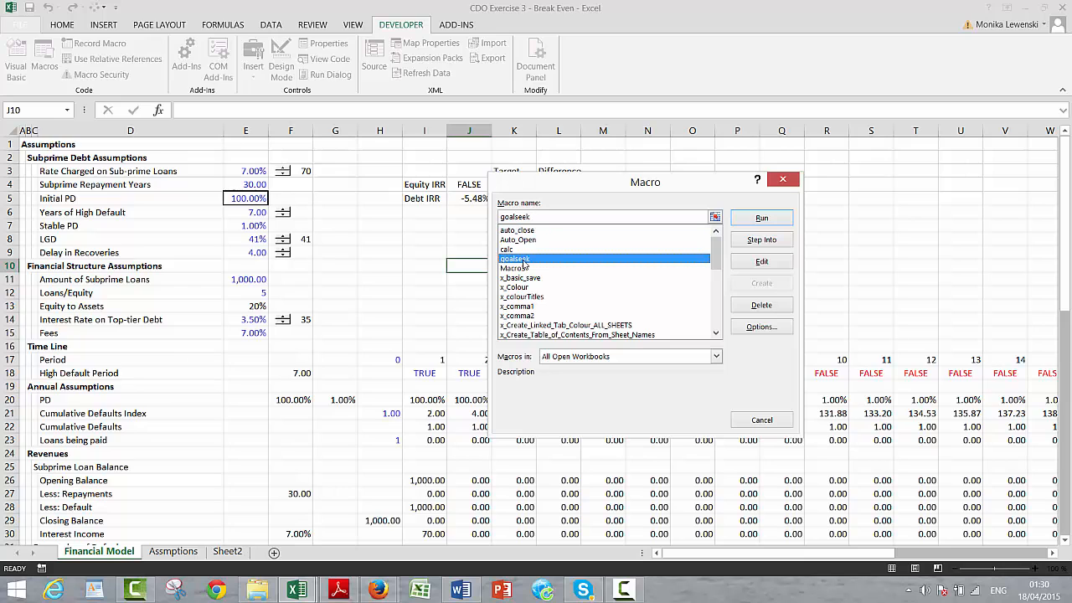
left_click(772, 221)
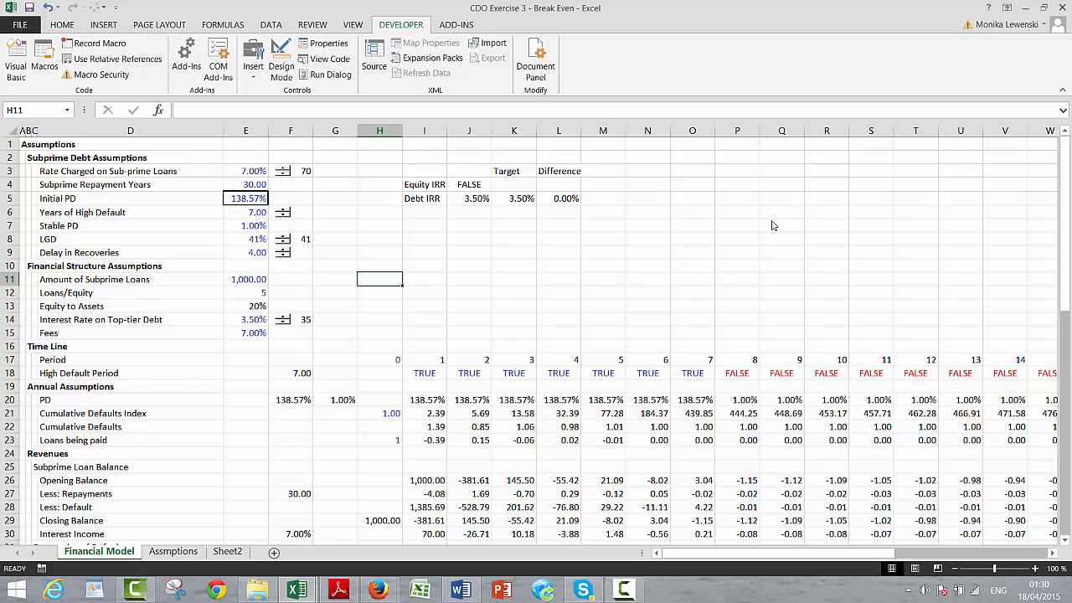
left_click(488, 318)
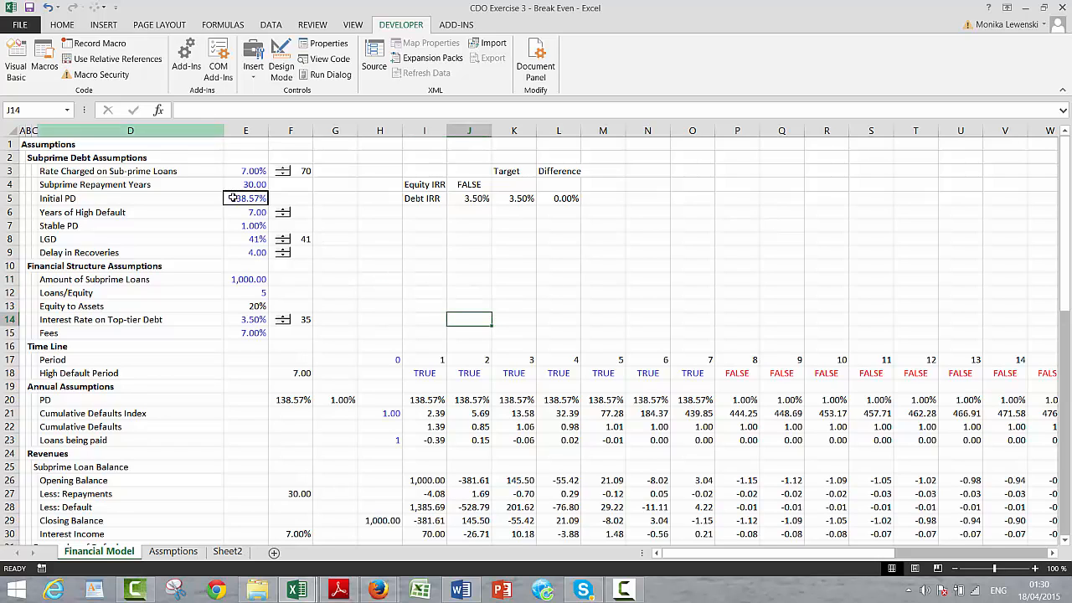
left_click(625, 589)
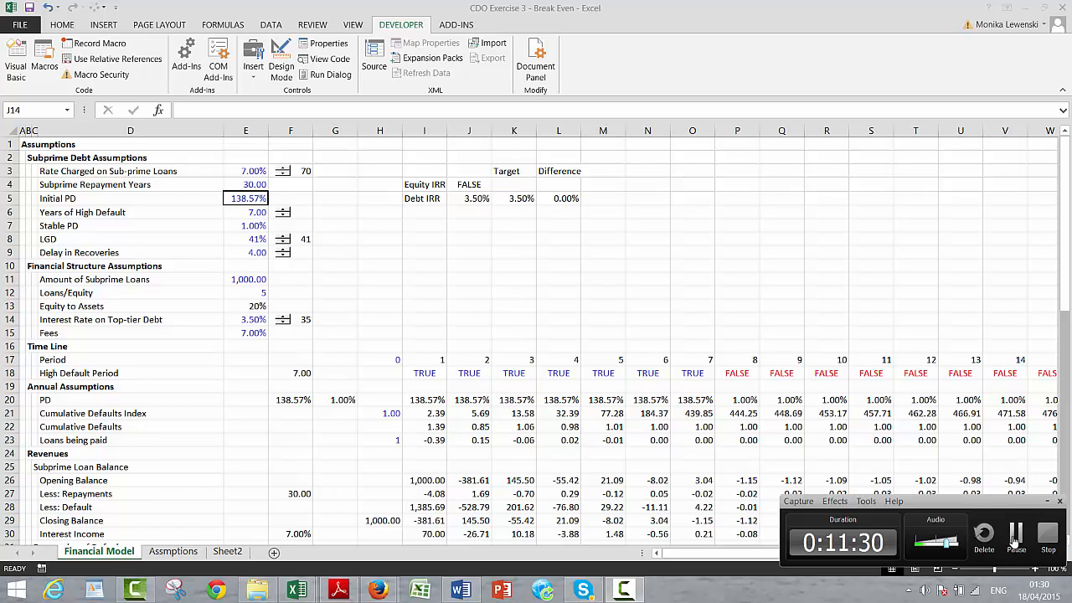
left_click(1015, 537)
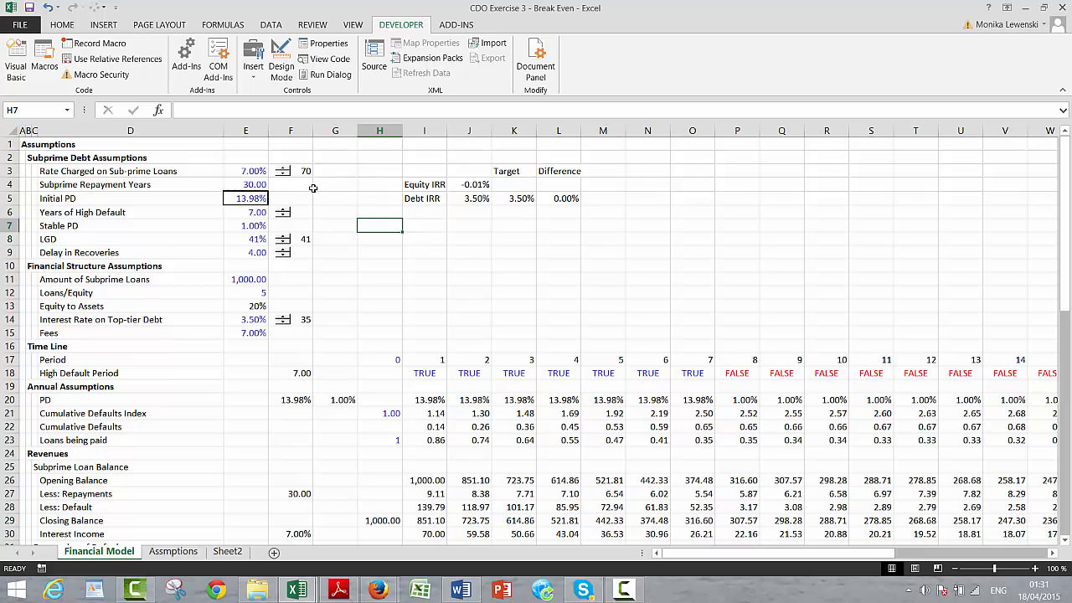
Set the Initial PD in cell E5 to 90%.
left_click(314, 187)
key("Down")
key("Left")
key("Left")
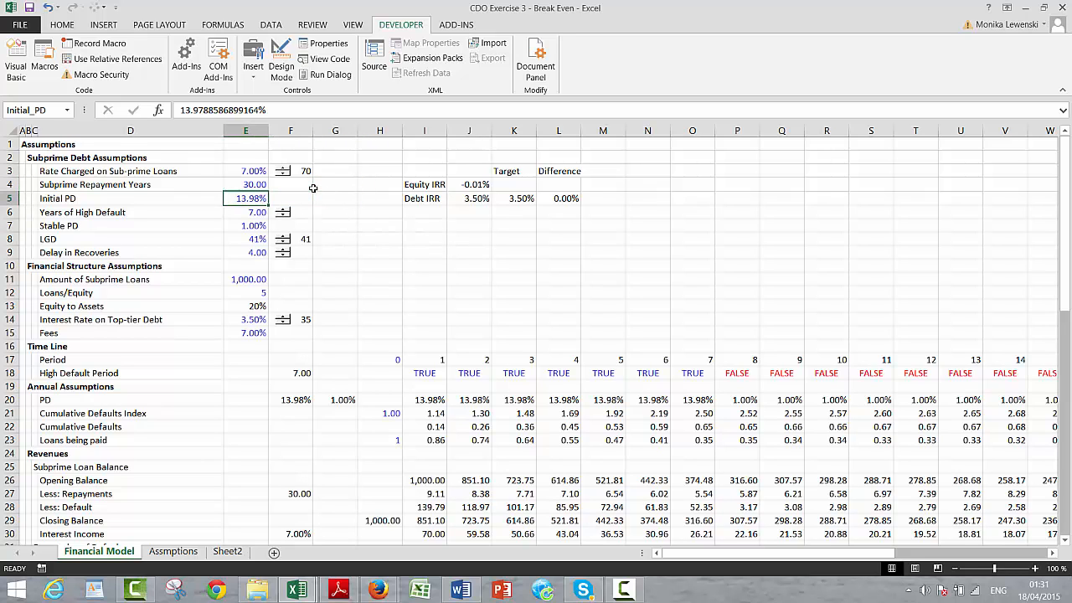
type("90%")
key("Return")
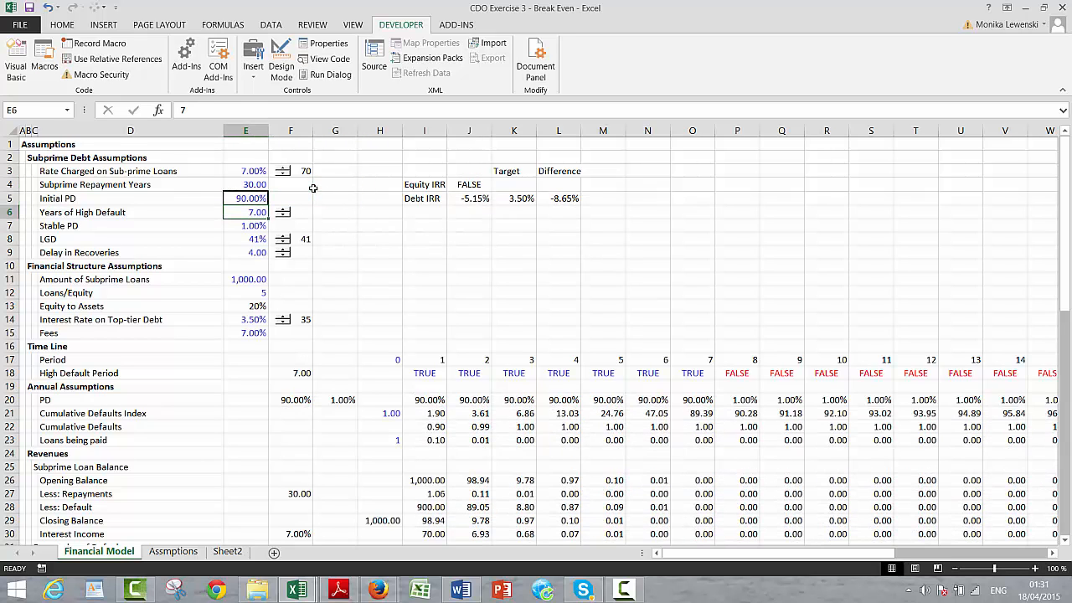
Run the goalseek macro to solve the break-even Initial PD from the 90% starting value.
left_click(464, 263)
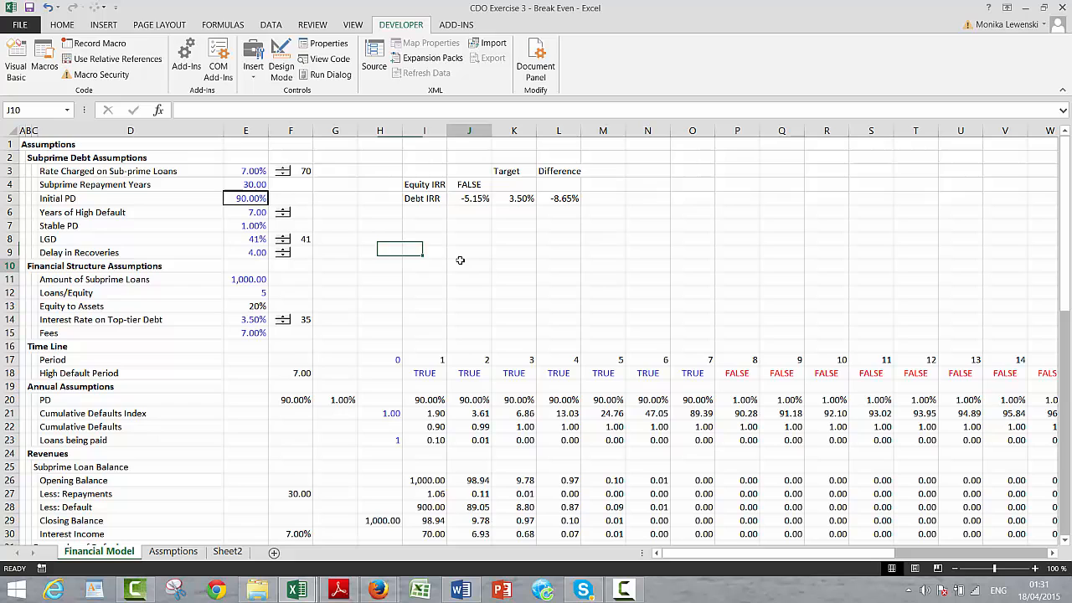
left_click(44, 59)
left_click(510, 258)
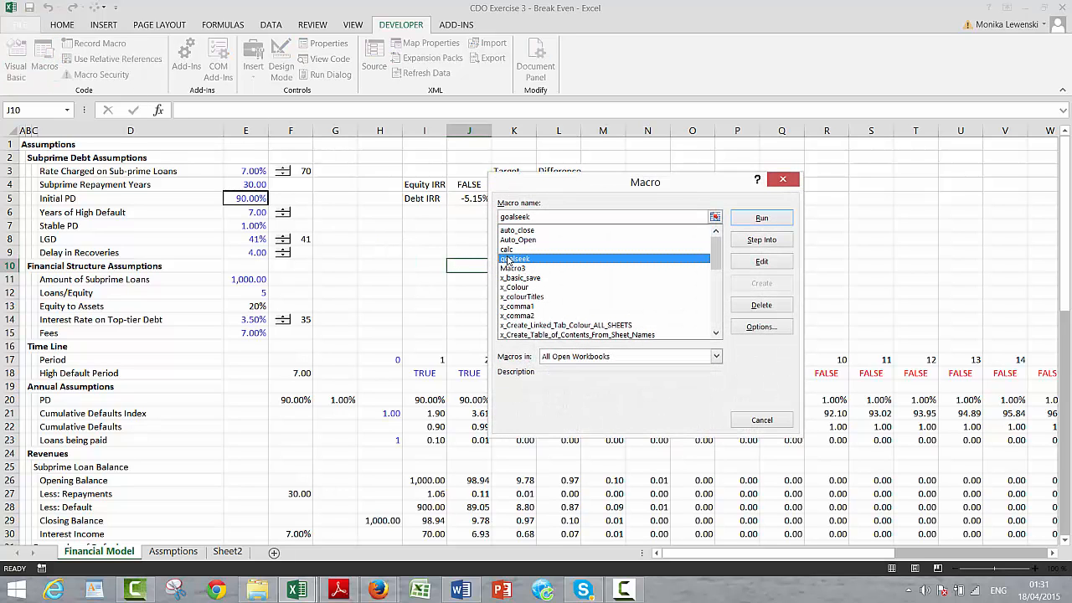
left_click(740, 221)
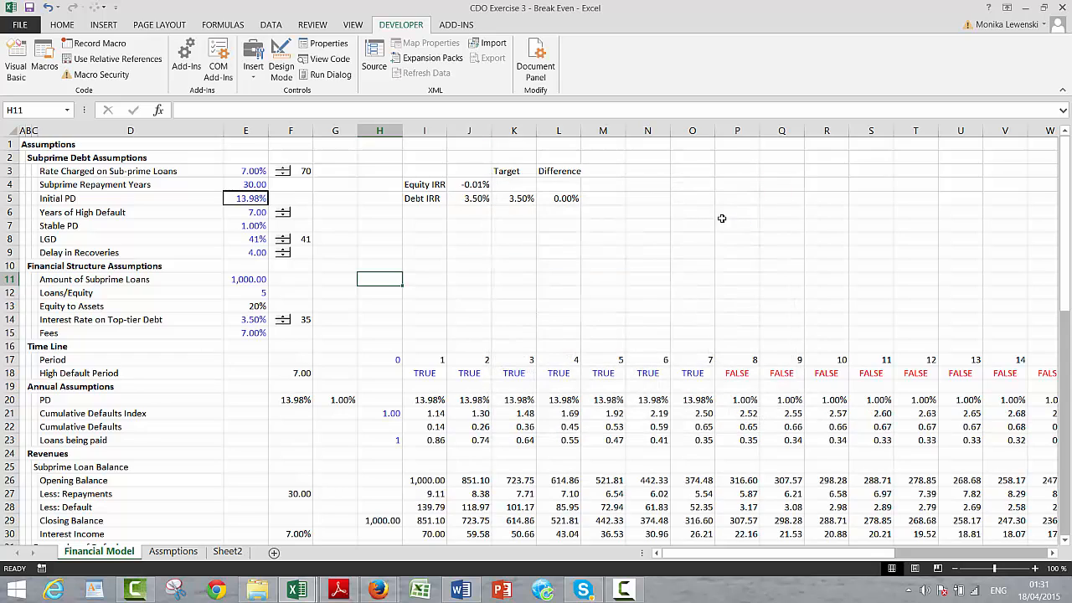
left_click(393, 300)
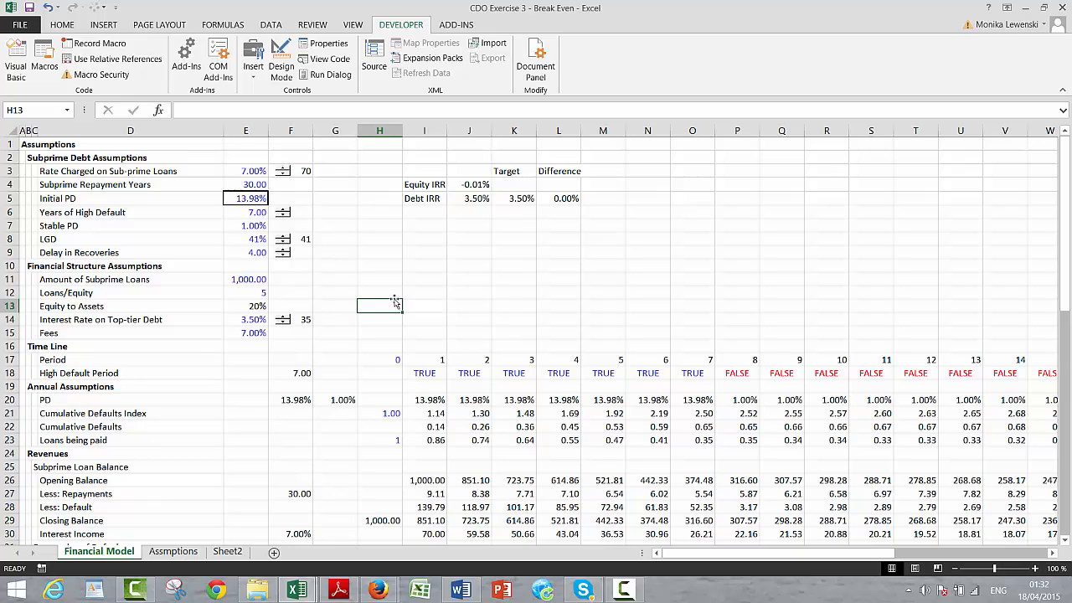
Open the code of the goalseek macro for editing.
left_click(469, 262)
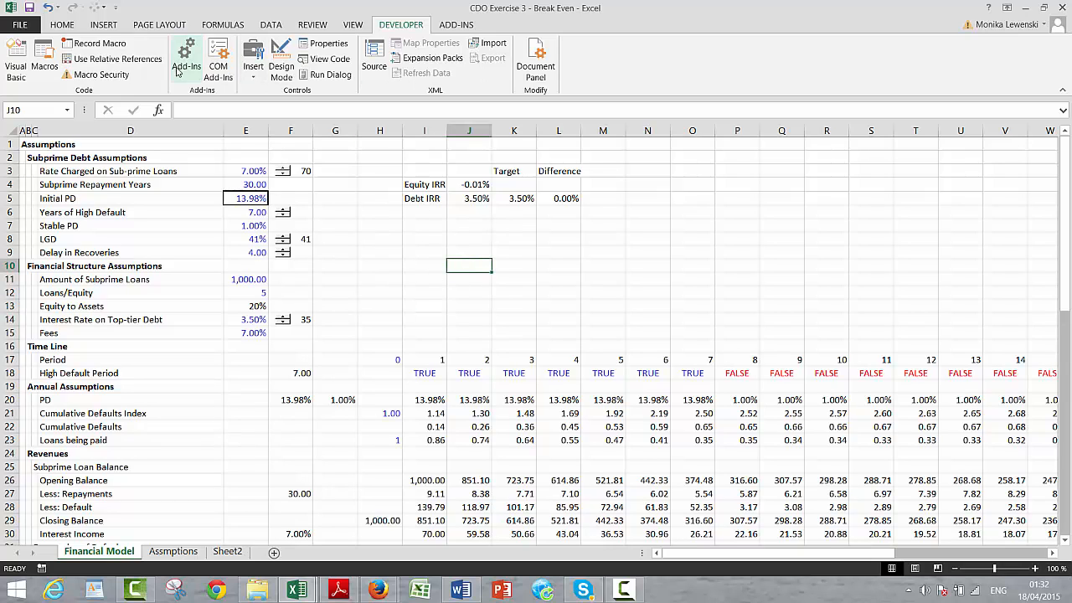
left_click(46, 59)
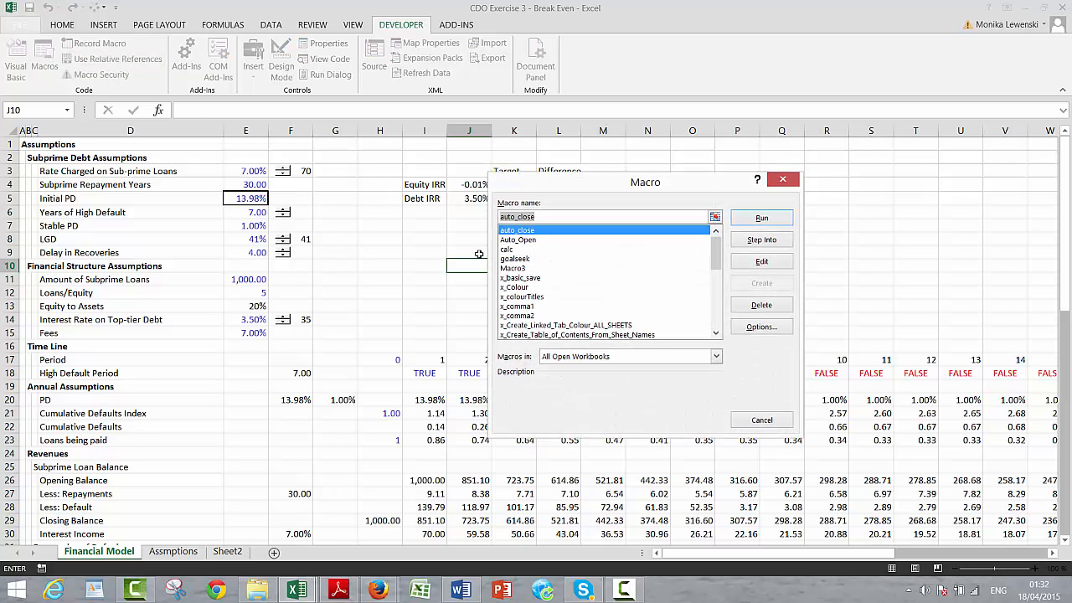
left_click(521, 260)
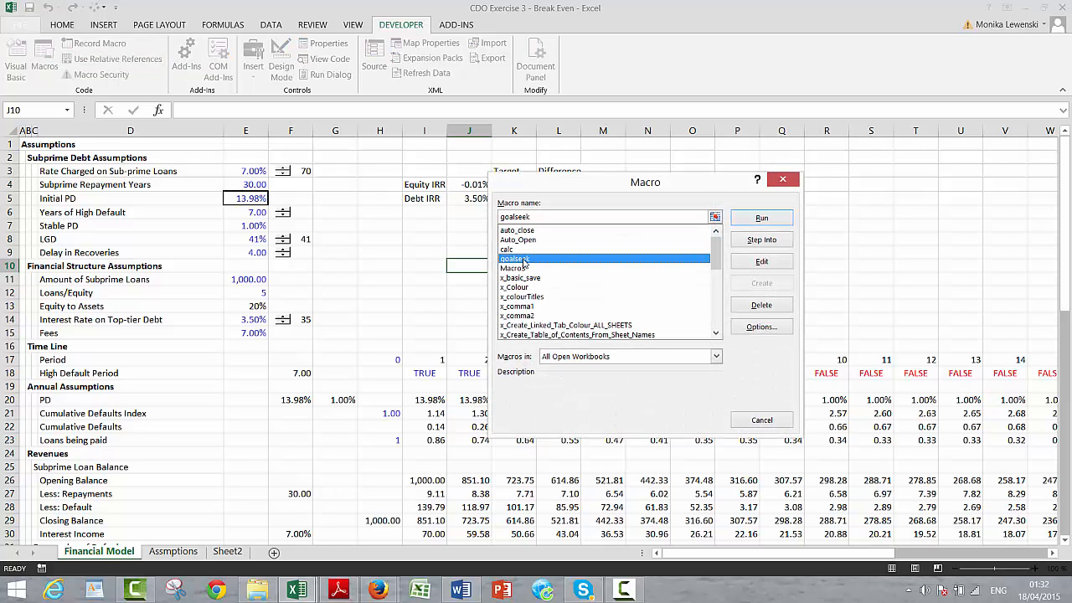
left_click(761, 262)
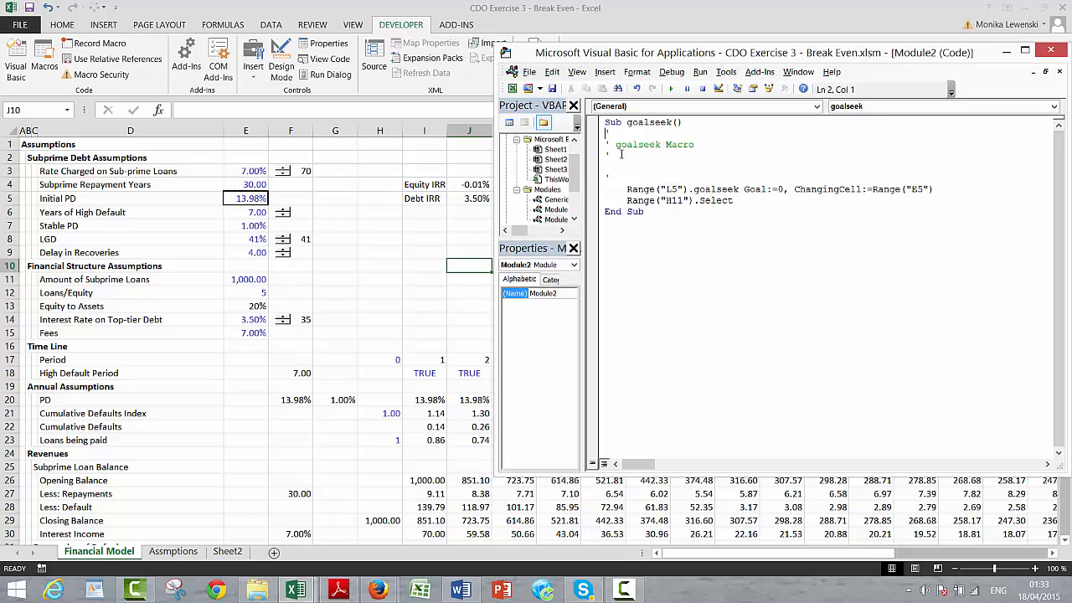
Delete the Range("H11").Select line from the goalseek macro.
left_click(620, 164)
left_click(658, 189)
left_click(616, 200)
key("Left")
key("Left")
key("Left")
key("shift+Right")
key("Right")
key("shift+Down")
key("Delete")
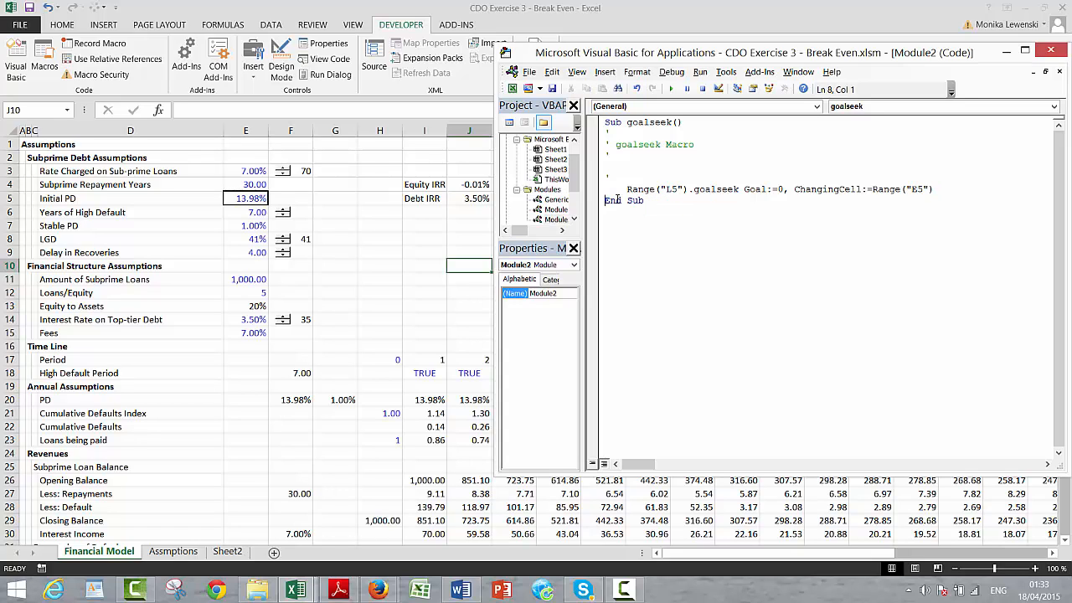
Replace the L5 reference in the macro's Goal Seek line with the range name dfference.
key("Up")
key("Right")
key("Right")
key("Right")
key("Right")
type("dfference")
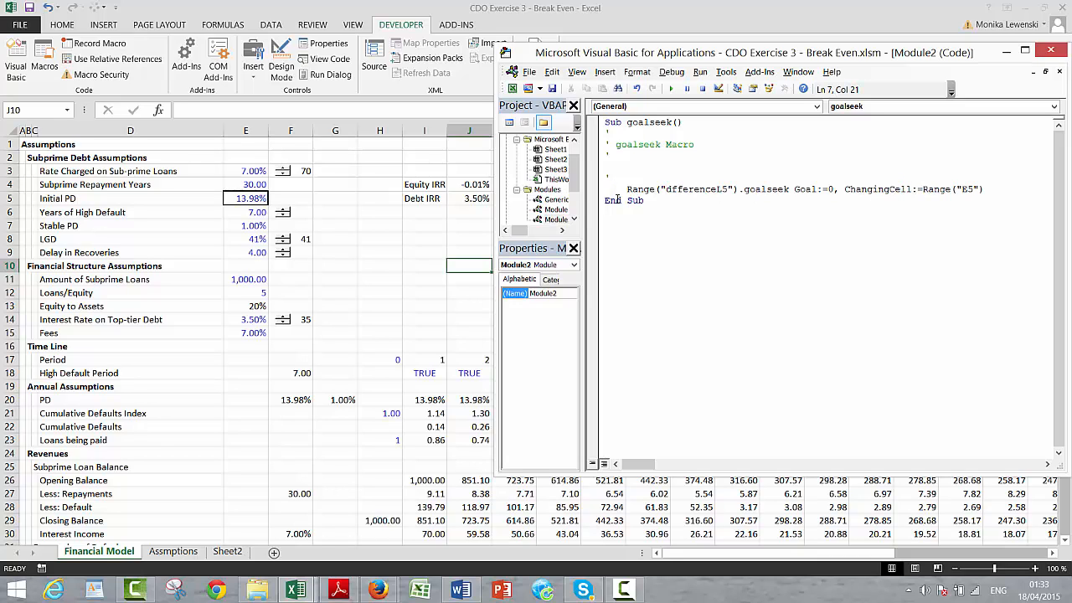
key("Delete")
key("Delete")
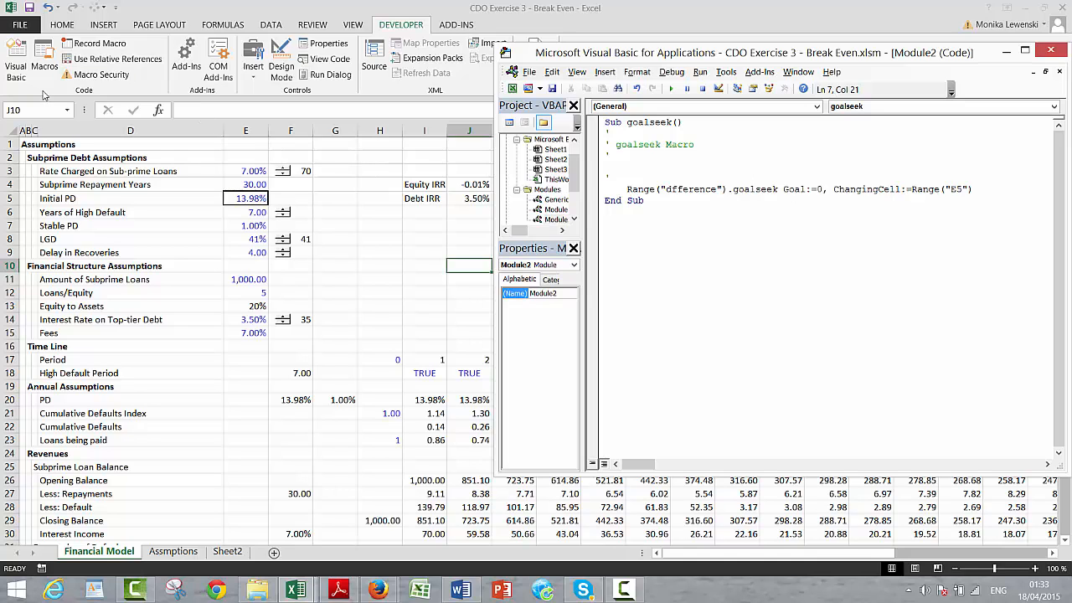
Copy the cell name Initial_PD from the worksheet and use it to replace the E5 reference in the macro's ChangingCell argument.
left_click(67, 109)
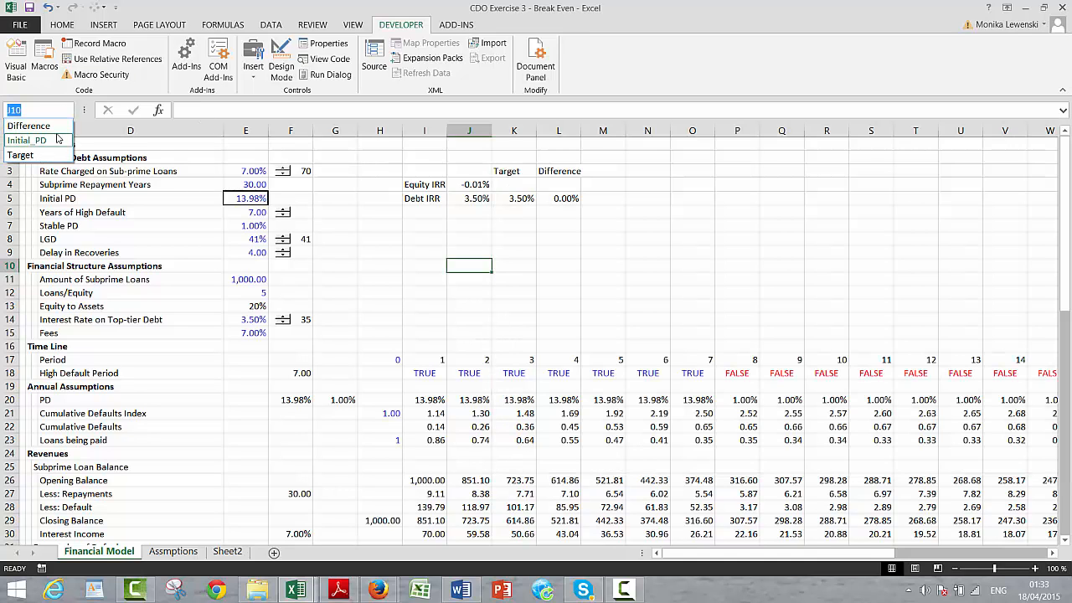
left_click(59, 139)
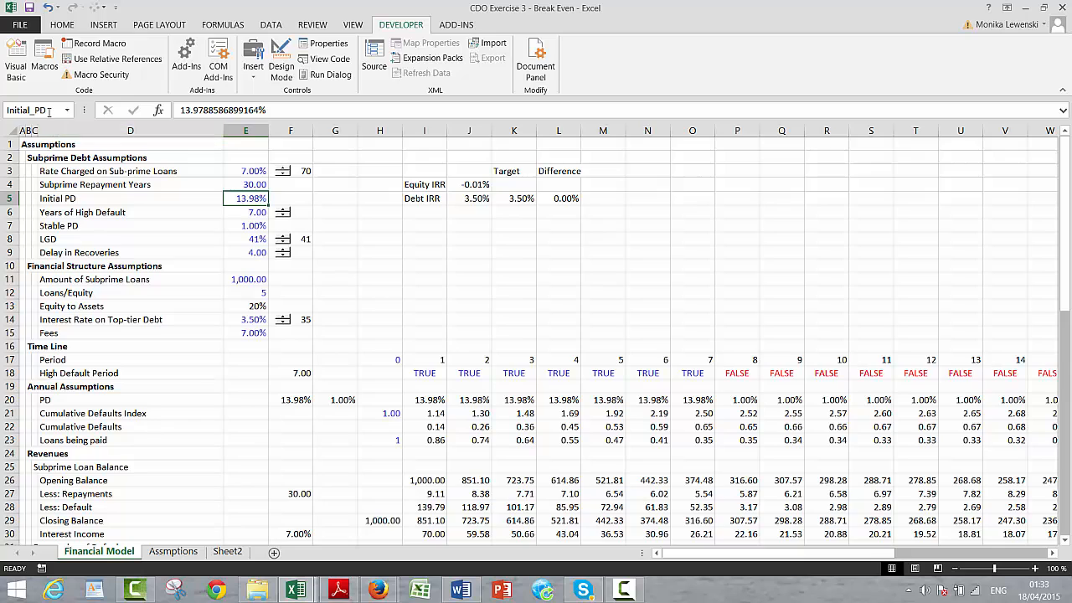
left_click(48, 110)
key("ctrl+c")
left_click(300, 590)
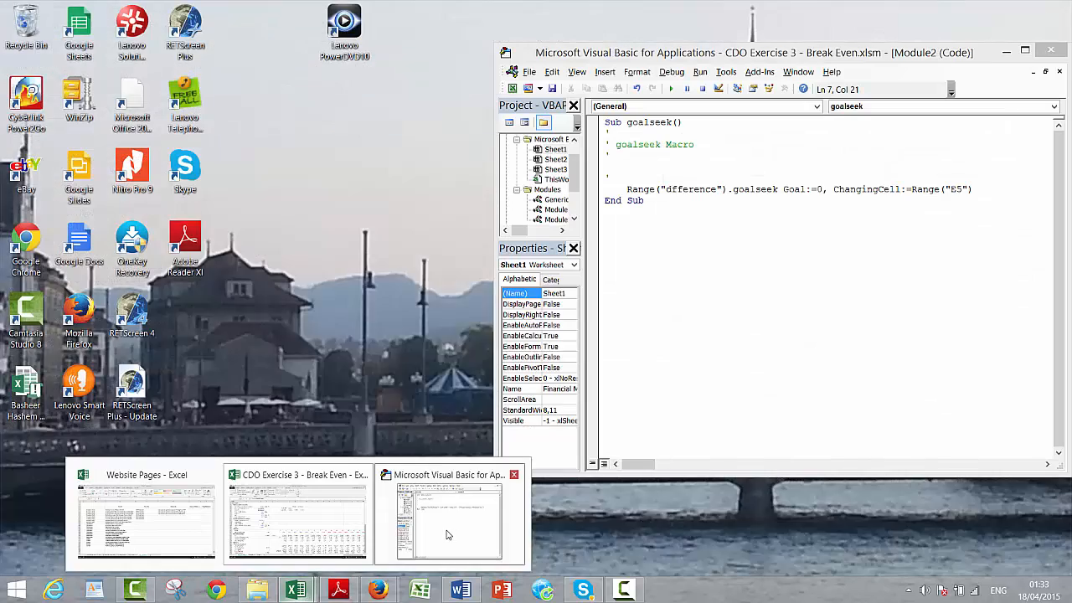
left_click(450, 515)
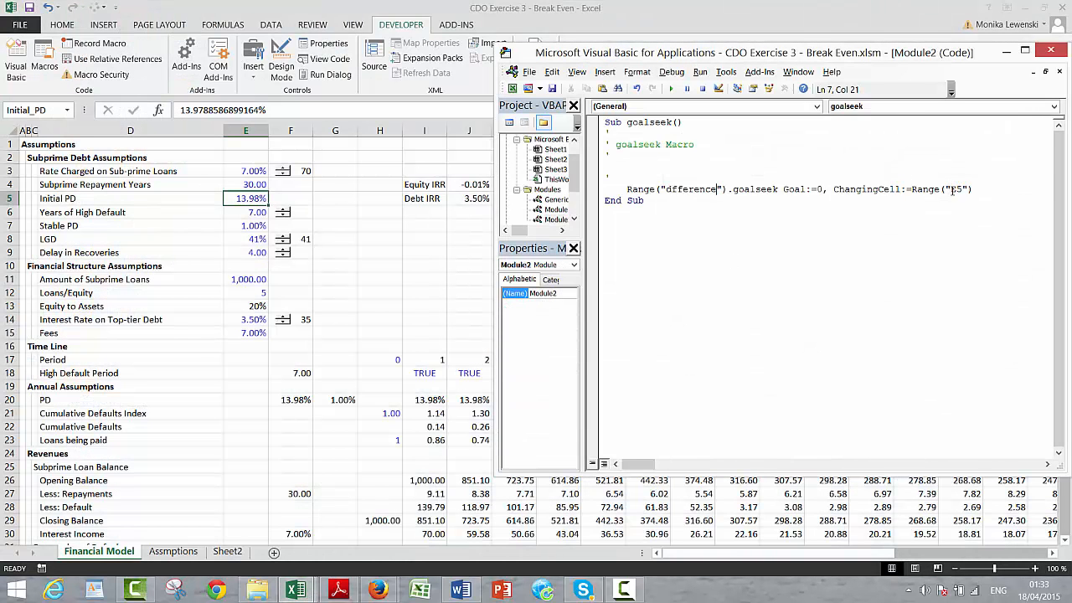
left_click_drag(955, 190, 962, 192)
left_click(953, 190)
left_click_drag(953, 190, 965, 190)
key("ctrl+v")
Add the line Range("Initial_PD") = 0.9 above the Goal Seek line, with blank space between them.
left_click(895, 172)
left_click_drag(912, 190, 1019, 188)
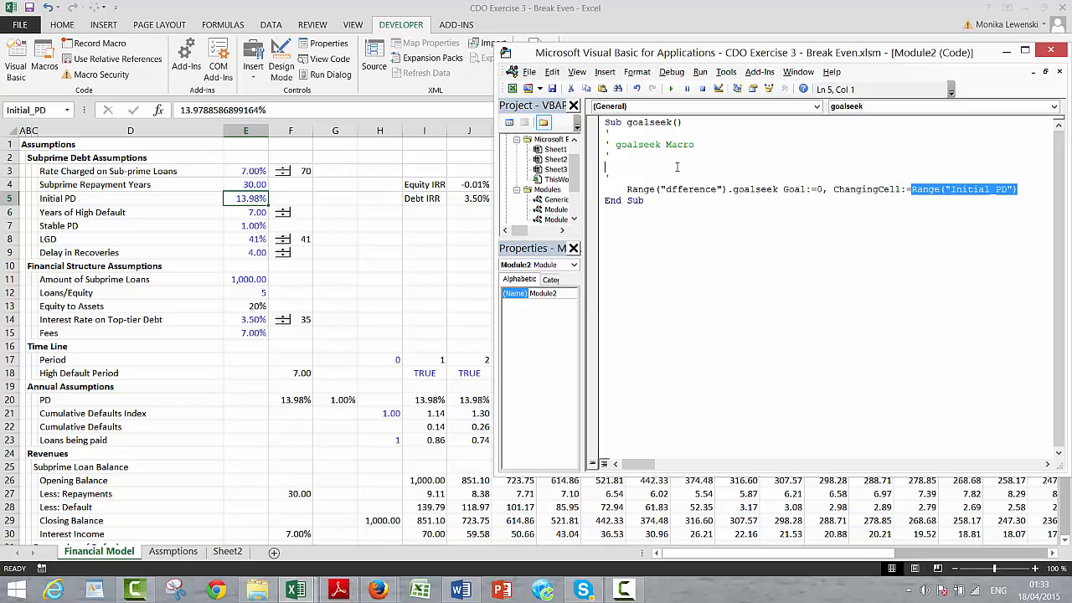
type("Range(\"Initial_PD\")")
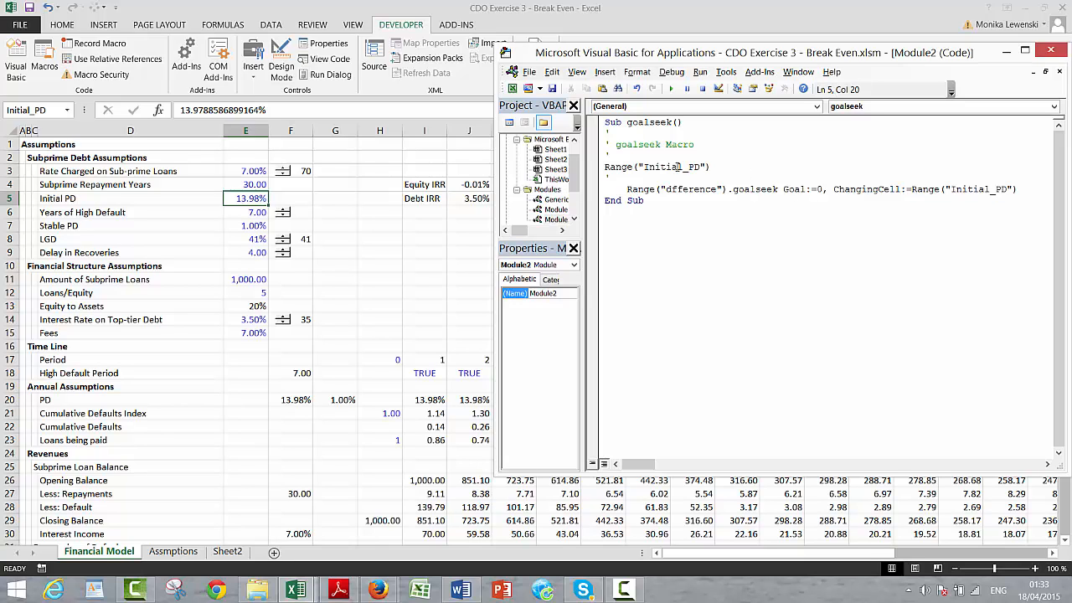
type("= 9")
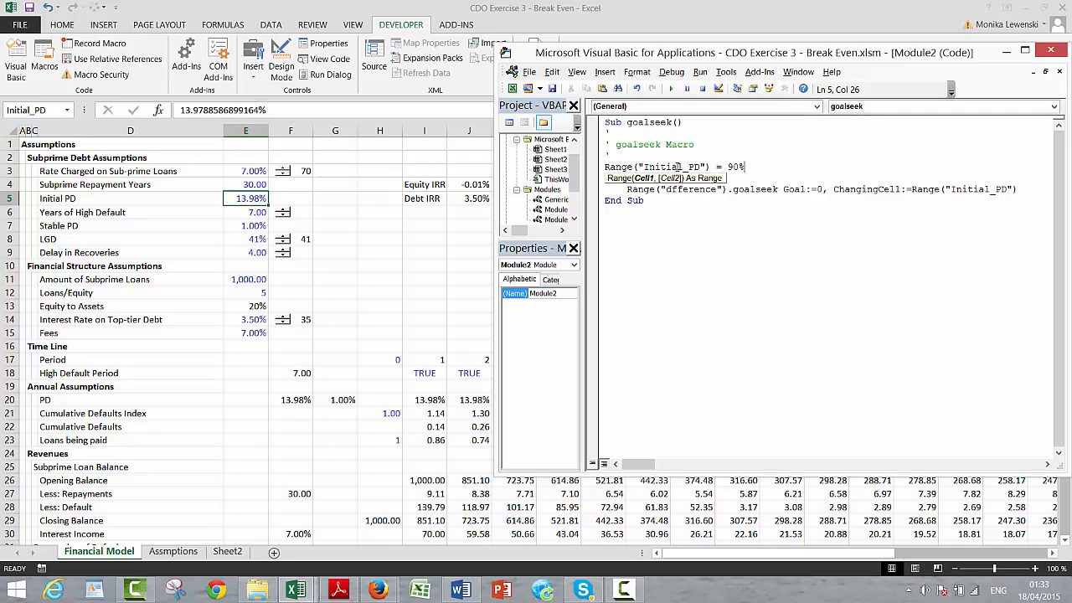
type("0%")
key("Down")
key("Down")
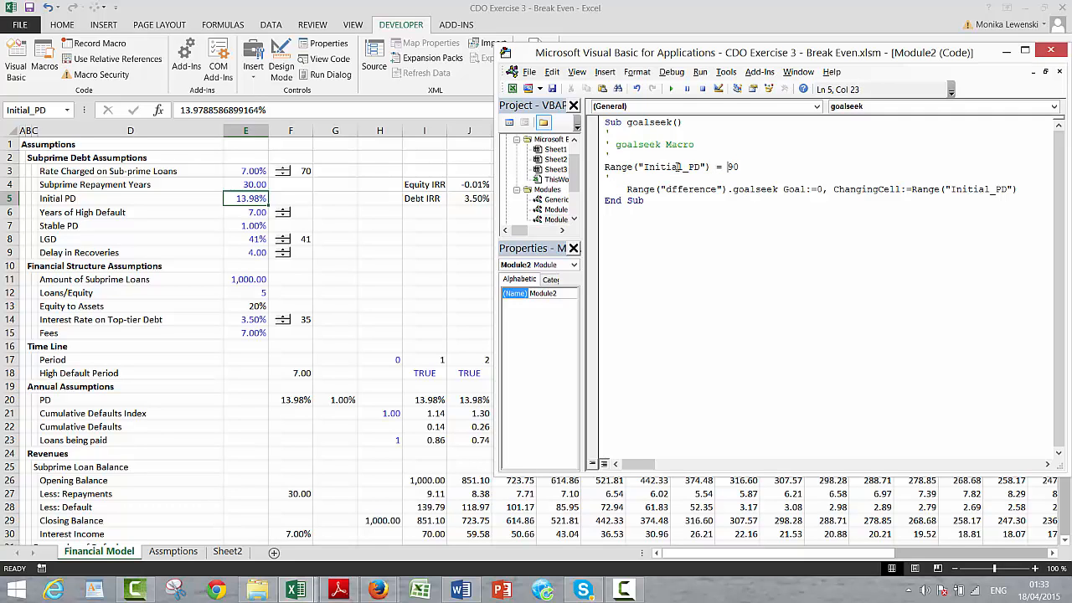
type("0.")
key("Down")
key("Return")
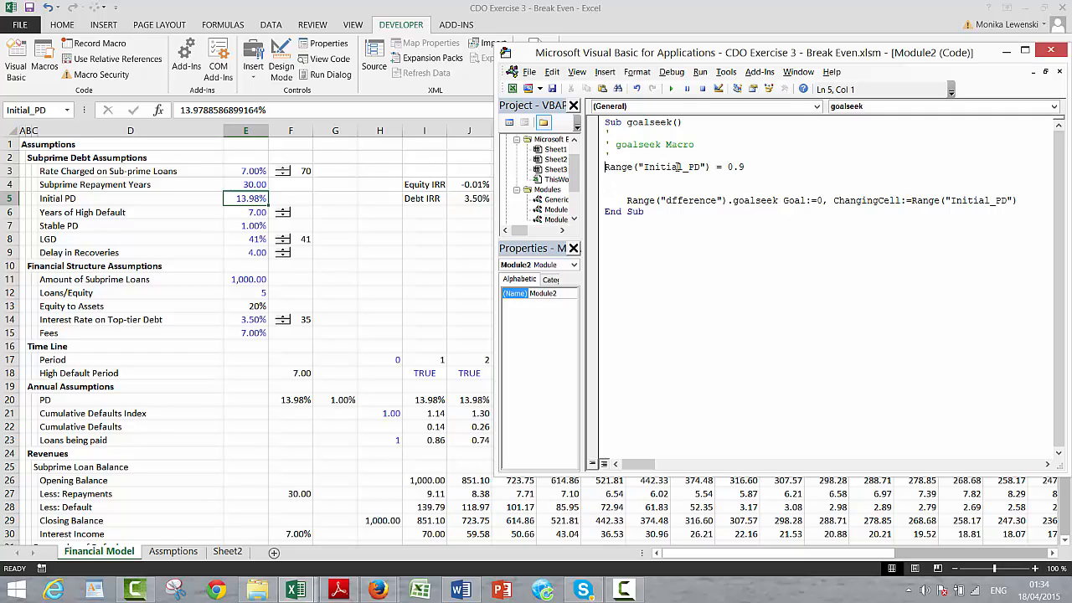
Indent the Range("Initial_PD") = 0.9 line and remove the extra blank line above the Goal Seek line.
key("Down")
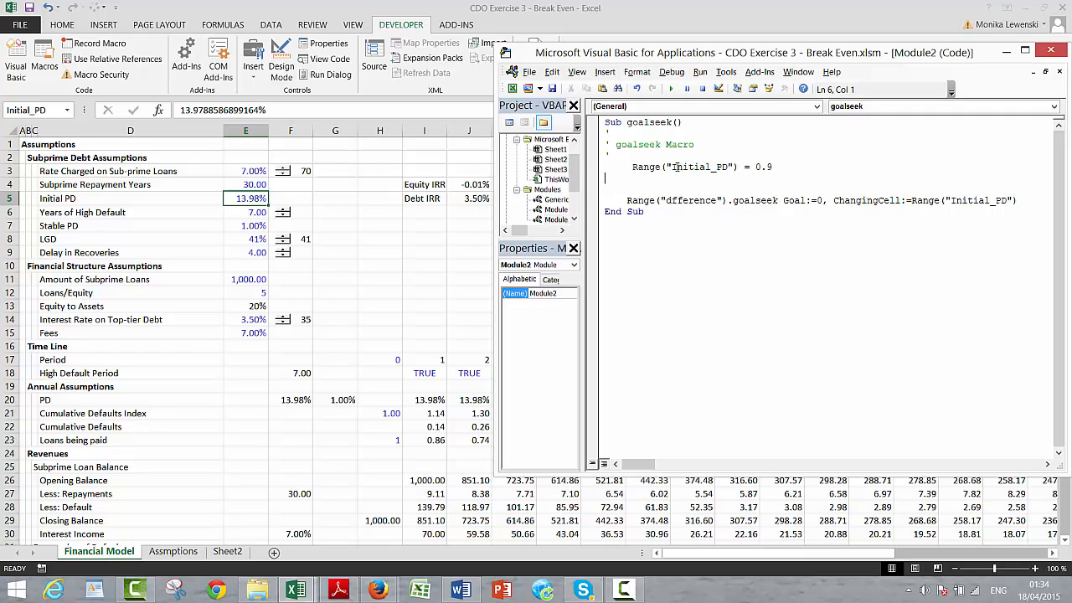
key("BackSpace")
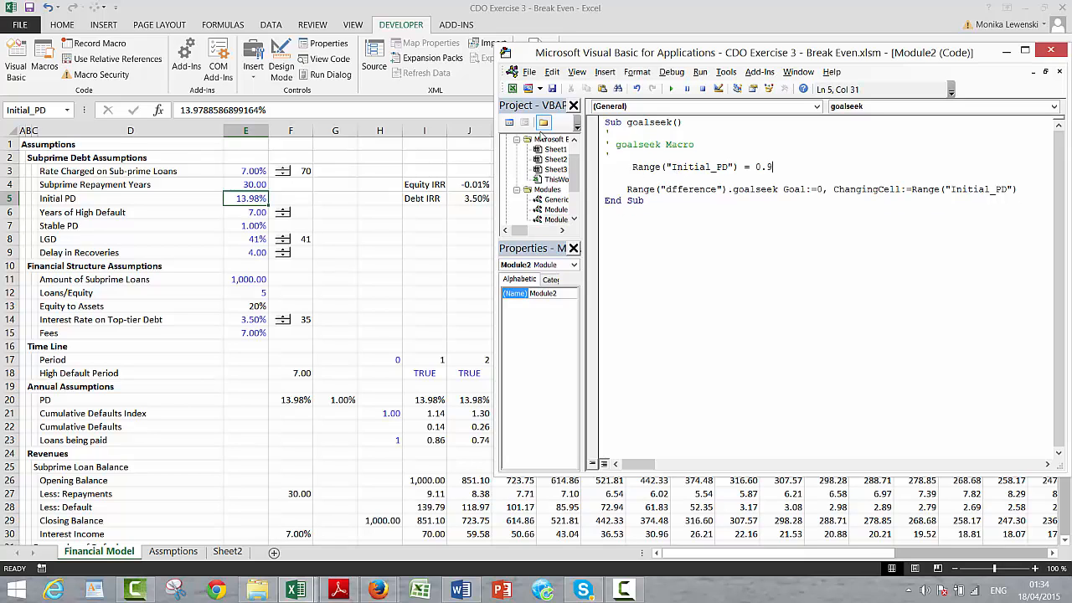
Assign the goalseek macro to the spinner beside Rate Charged on Sub-prime Loans on the Financial Model sheet.
left_click(406, 234)
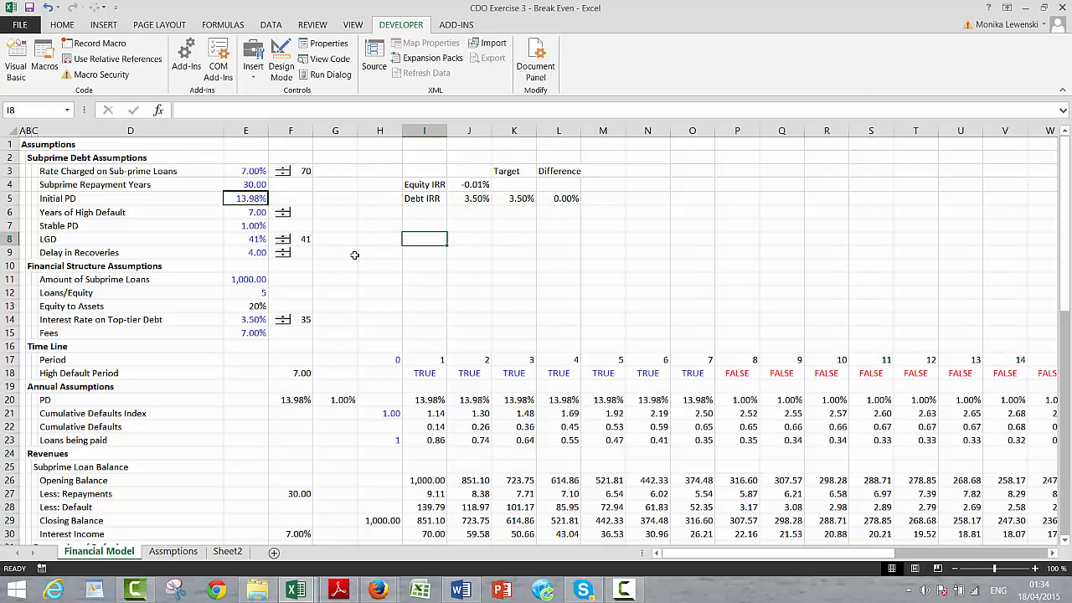
right_click(283, 173)
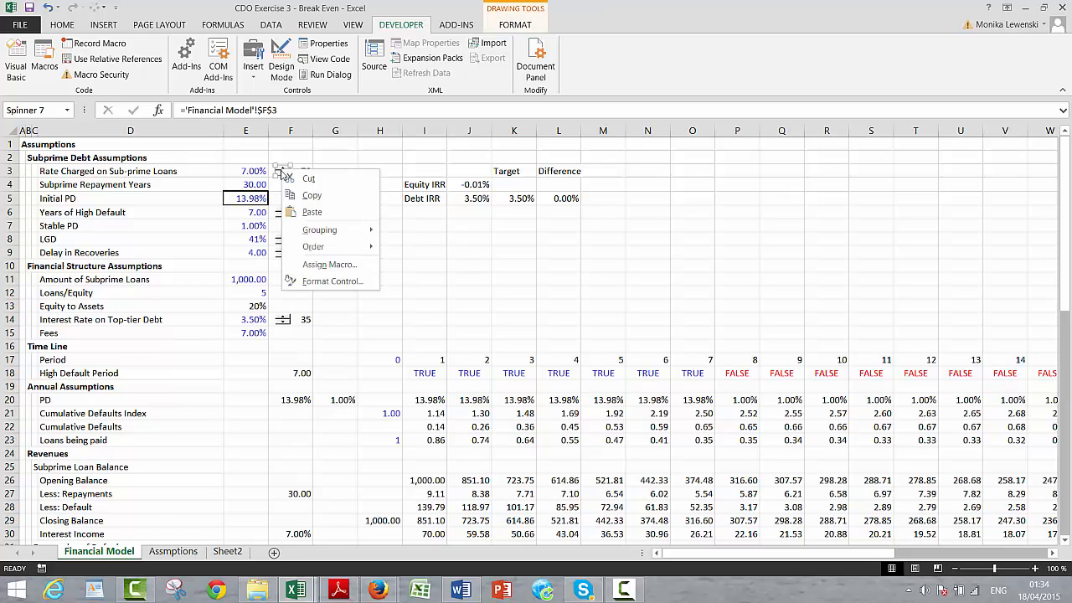
left_click(309, 265)
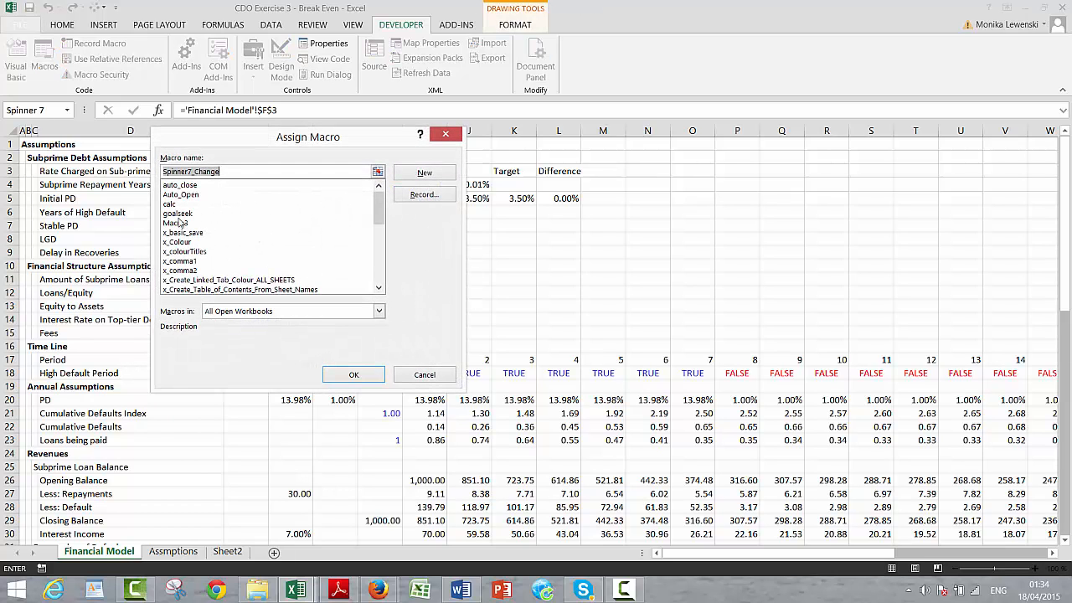
left_click(176, 215)
left_click(353, 374)
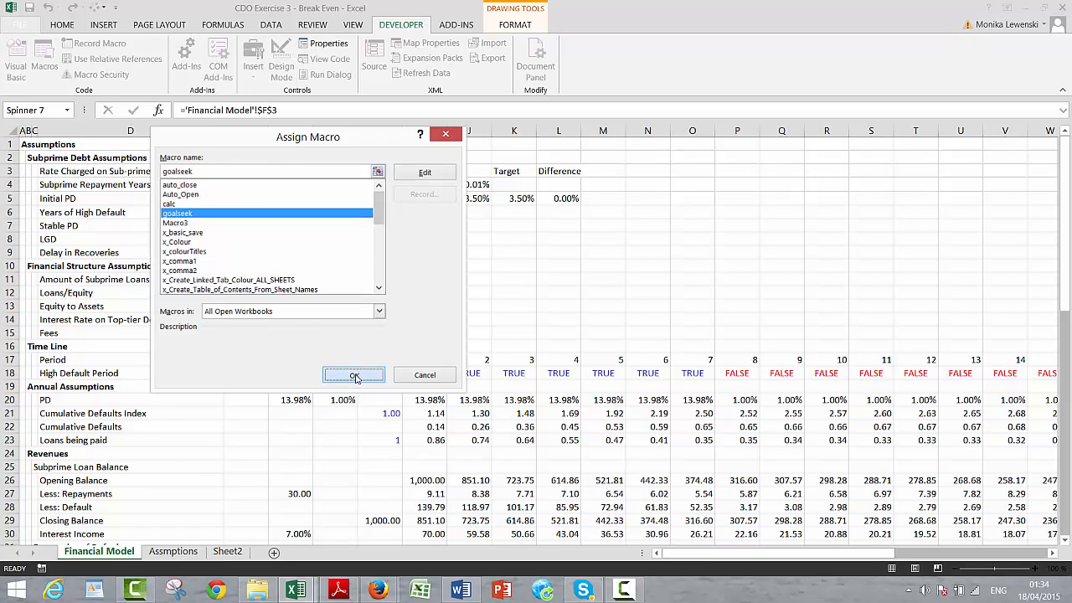
left_click(408, 264)
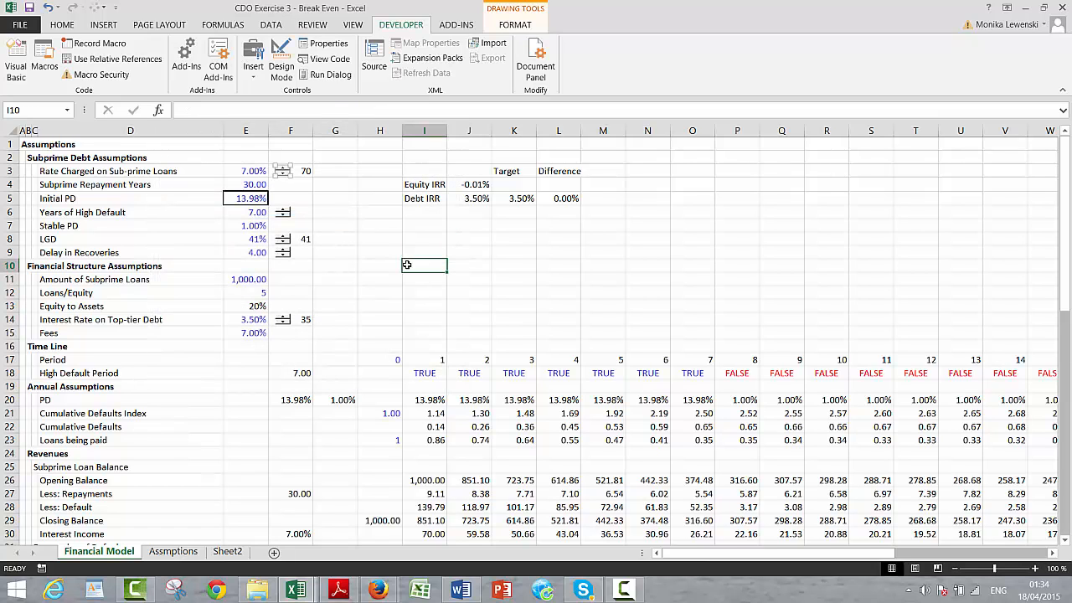
Test the sub-prime rate spinner, correct the range name to difference in the macro's Goal Seek line, and resume the macro.
left_click(283, 170)
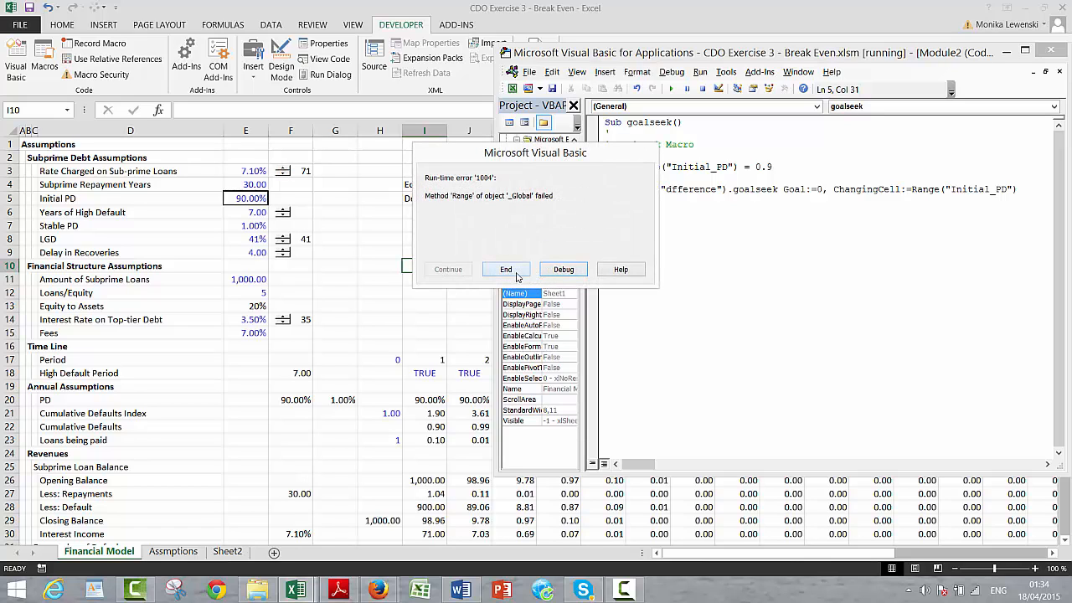
left_click(563, 269)
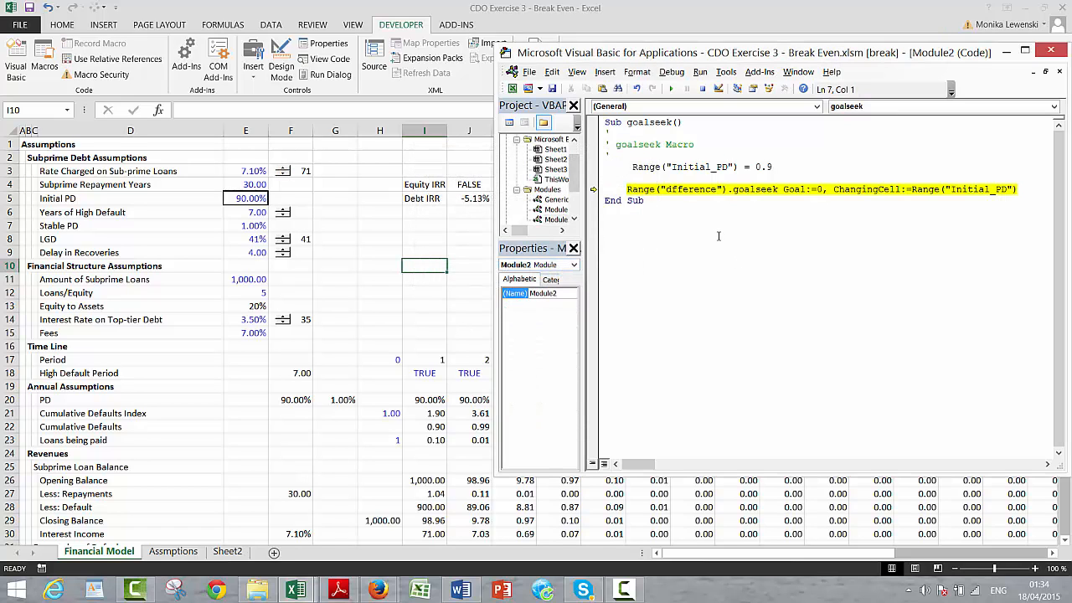
left_click(669, 190)
type("i")
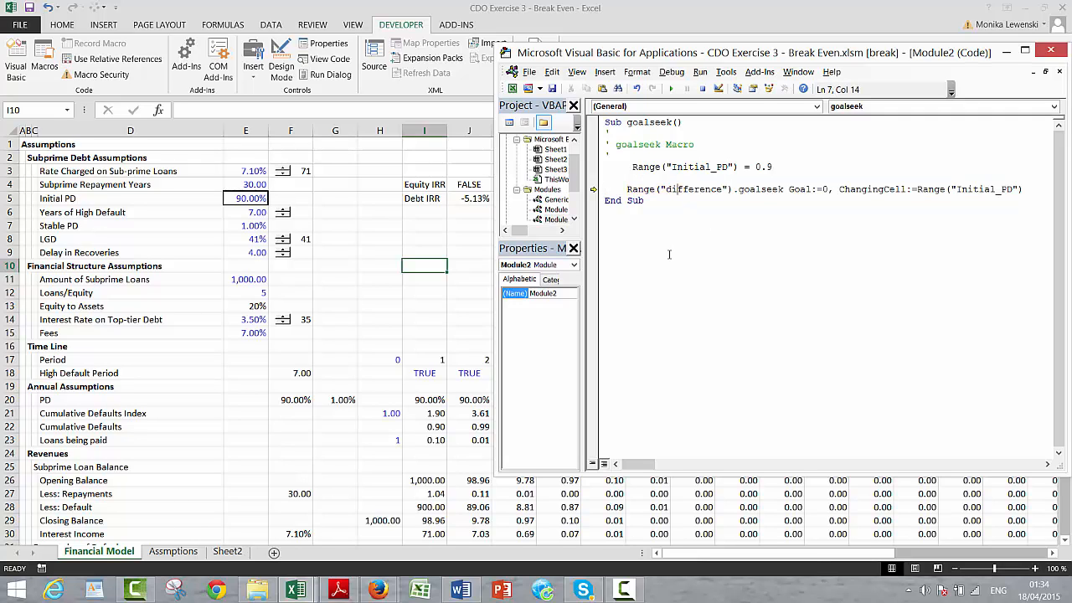
left_click(670, 88)
Test the macro by raising the Rate Charged on Sub-prime Loans to 8.10% with its spinner.
left_click(418, 241)
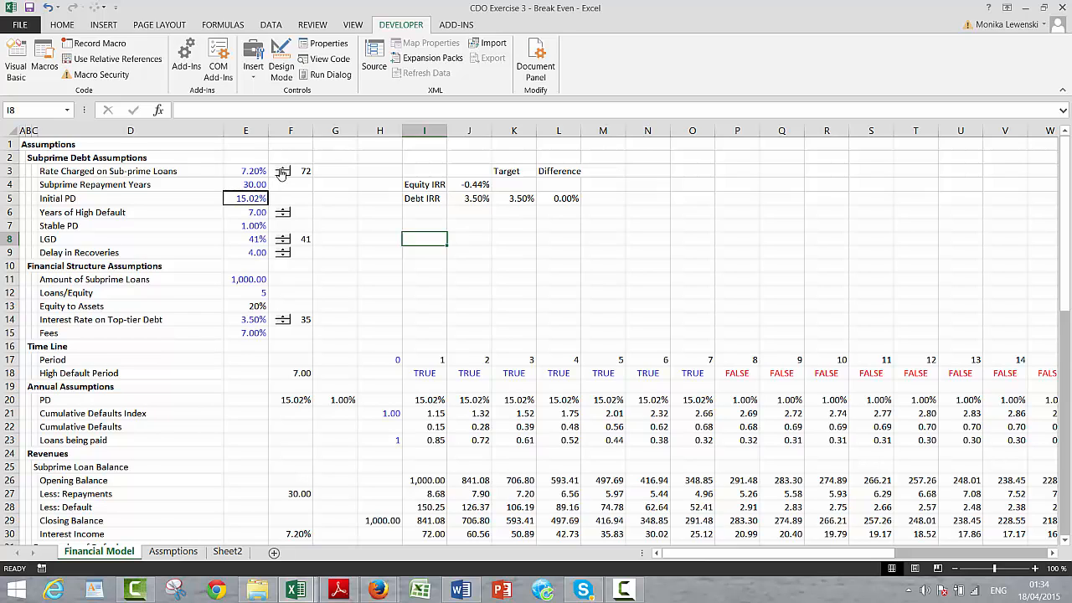
left_click(281, 170)
left_click(281, 169)
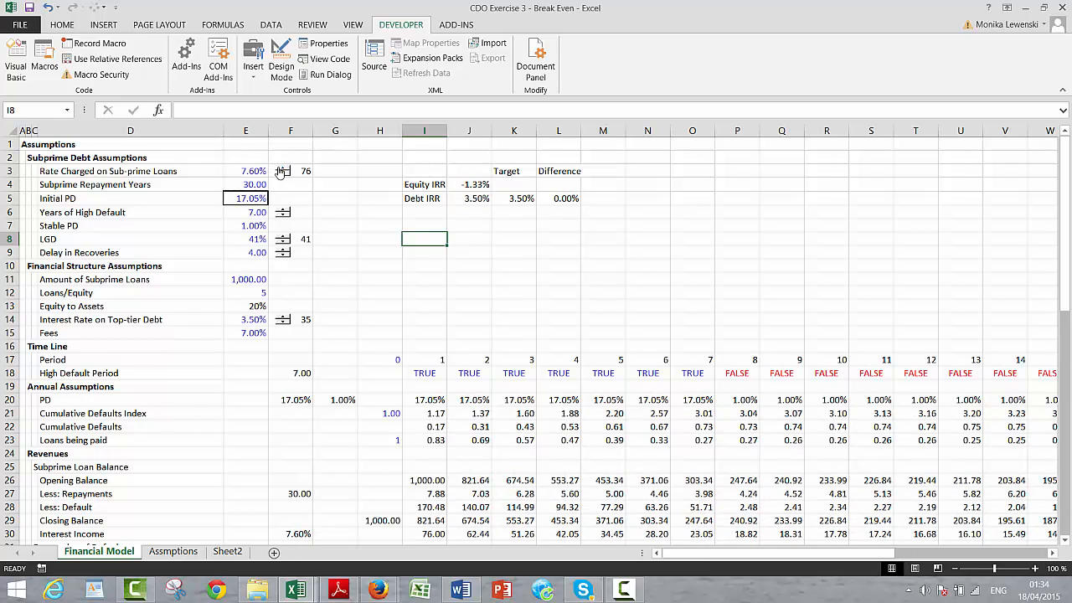
left_click(282, 170)
left_click(281, 170)
left_click(283, 171)
left_click(283, 171)
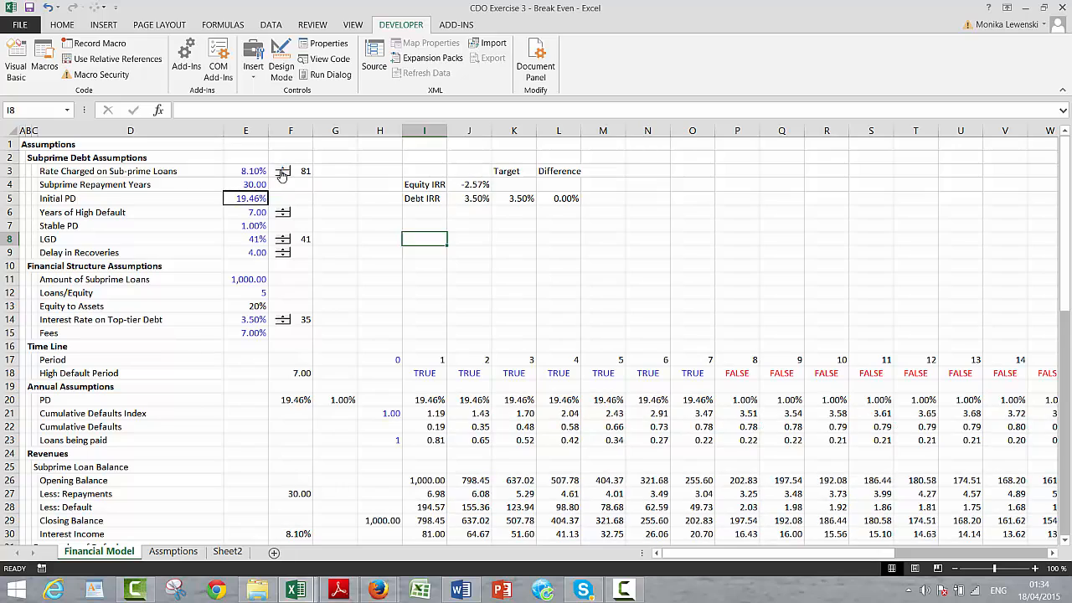
Lower the Rate Charged on Sub-prime Loans stepwise to 6.60% with its spinner.
left_click(283, 174)
left_click(283, 175)
left_click(283, 175)
left_click(283, 175)
left_click(283, 176)
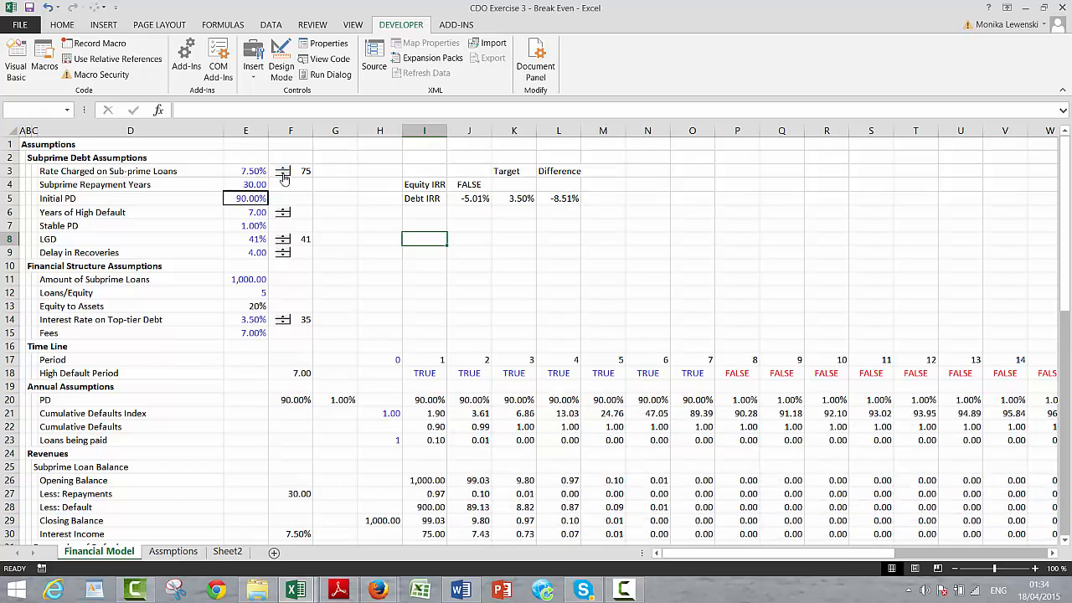
left_click(283, 177)
left_click(283, 178)
left_click(283, 178)
left_click(283, 177)
left_click(283, 177)
left_click(283, 178)
left_click(283, 178)
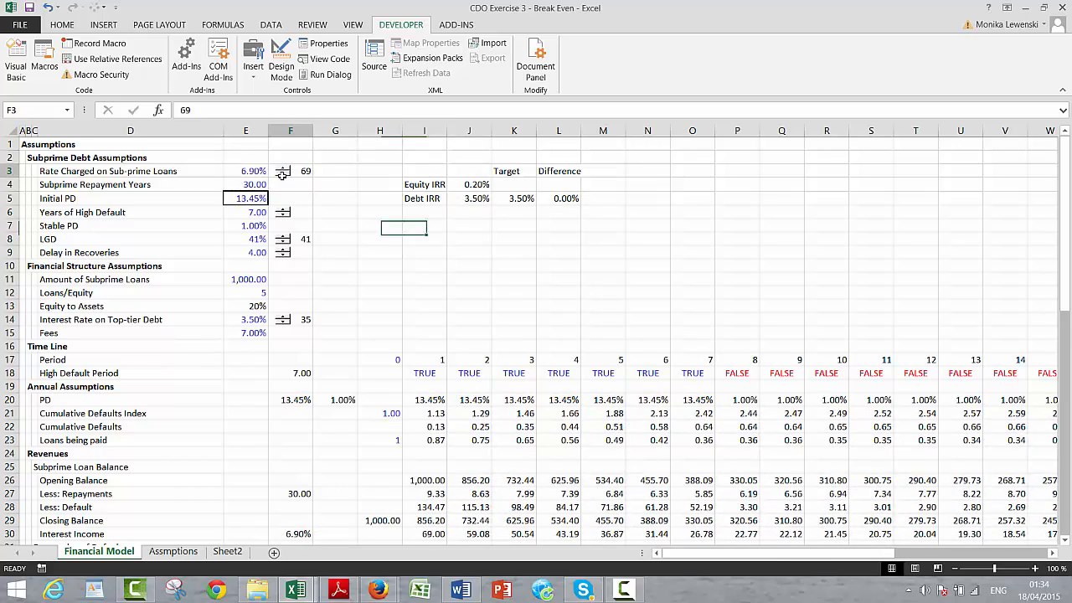
left_click(283, 175)
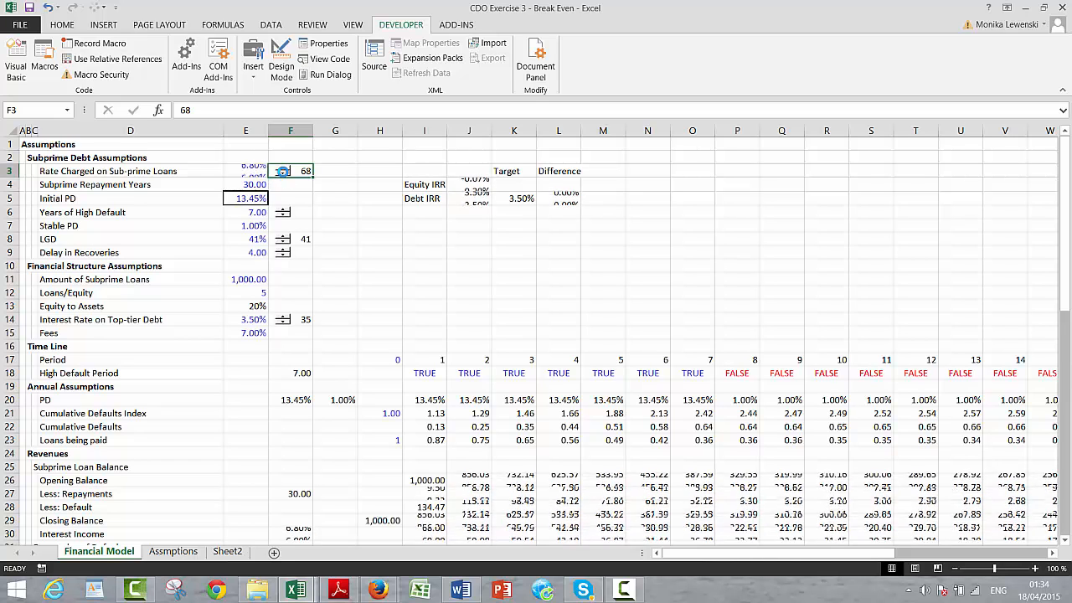
left_click(284, 173)
left_click(284, 168)
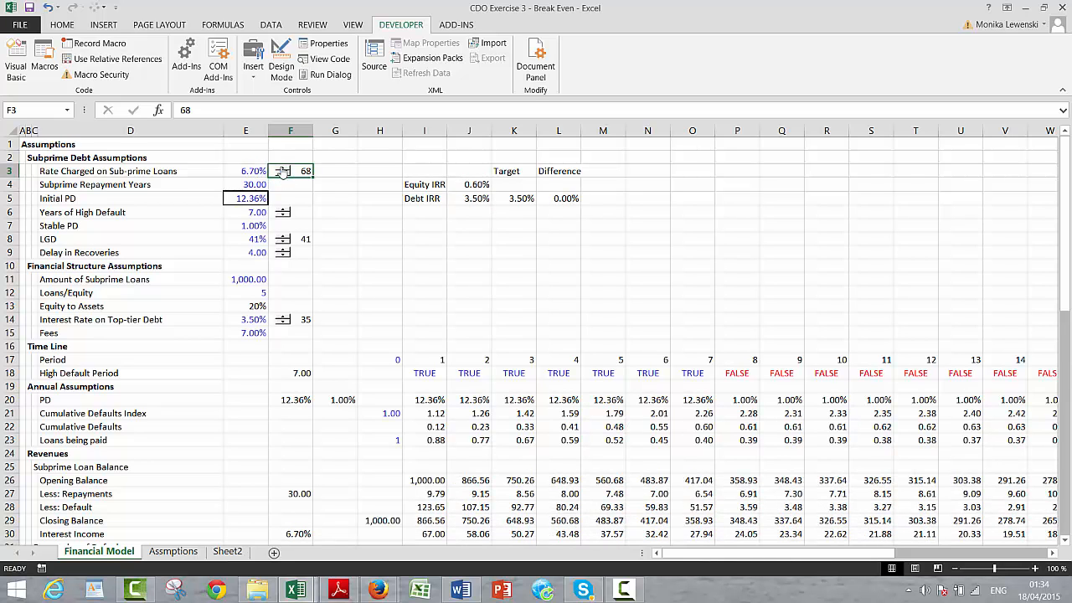
left_click(283, 175)
left_click(282, 173)
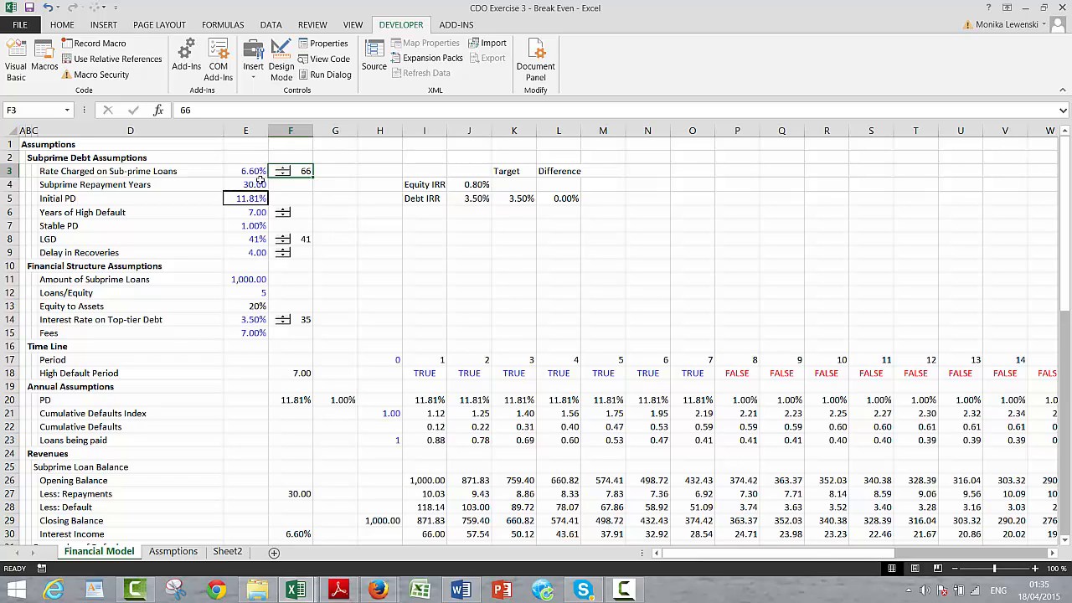
Vary the Rate Charged on Sub-prime Loans up and down with its spinner, ending at 7.40%.
left_click(282, 168)
left_click(282, 168)
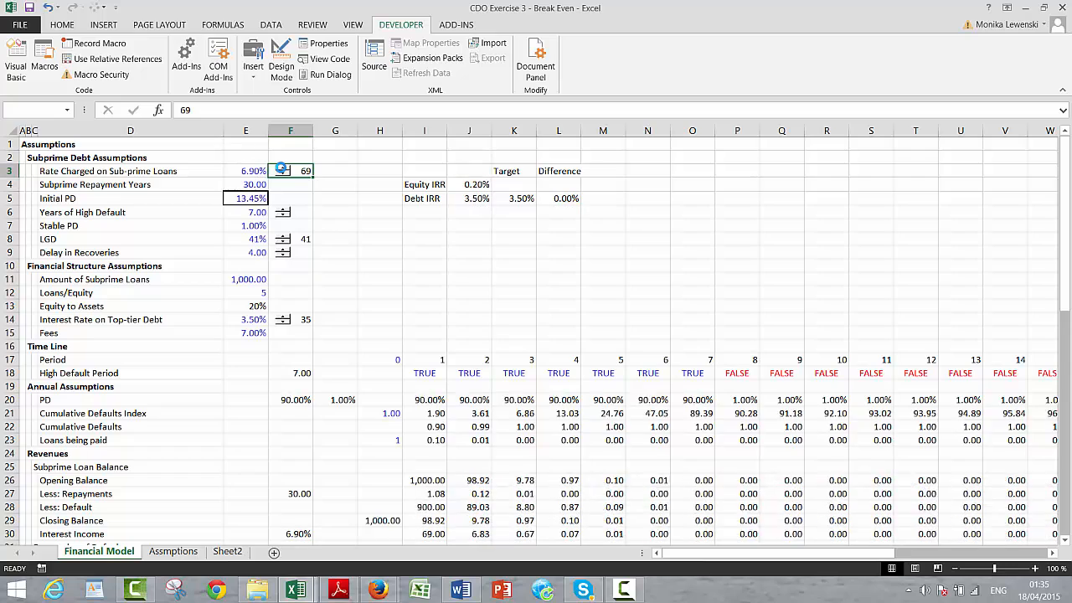
left_click(282, 169)
left_click(279, 168)
left_click(282, 174)
left_click(282, 174)
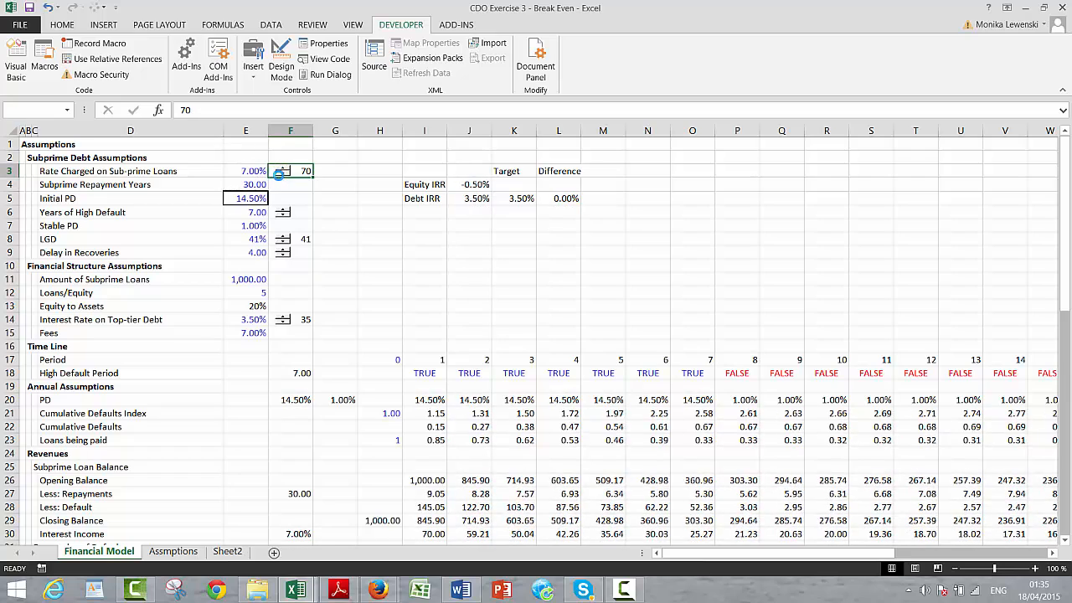
left_click(282, 174)
left_click(282, 168)
left_click(282, 168)
left_click(282, 168)
left_click(282, 168)
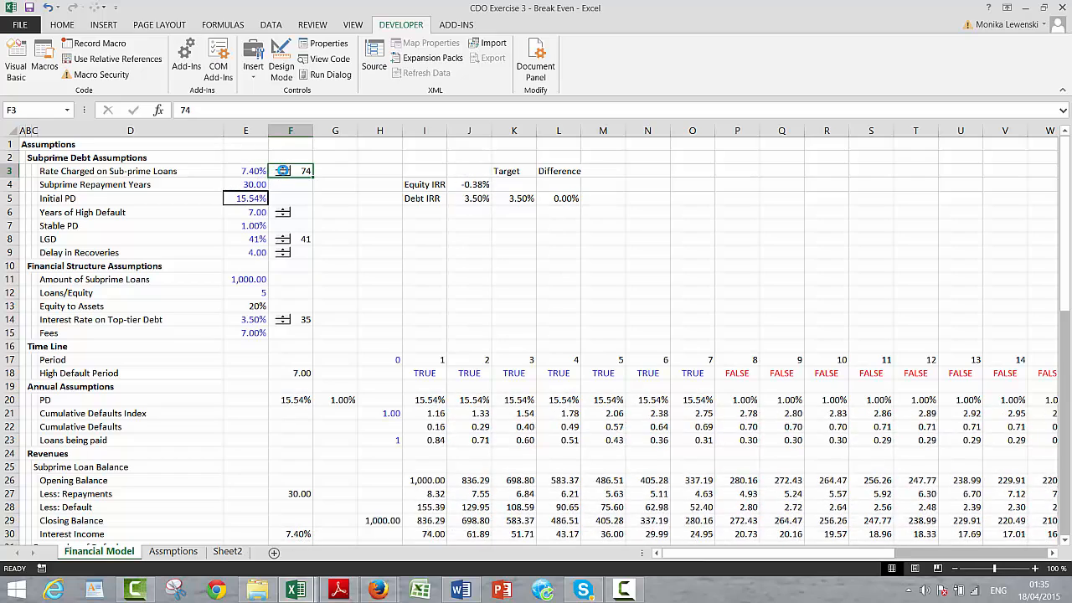
left_click(283, 174)
left_click(283, 173)
left_click(284, 173)
left_click(282, 168)
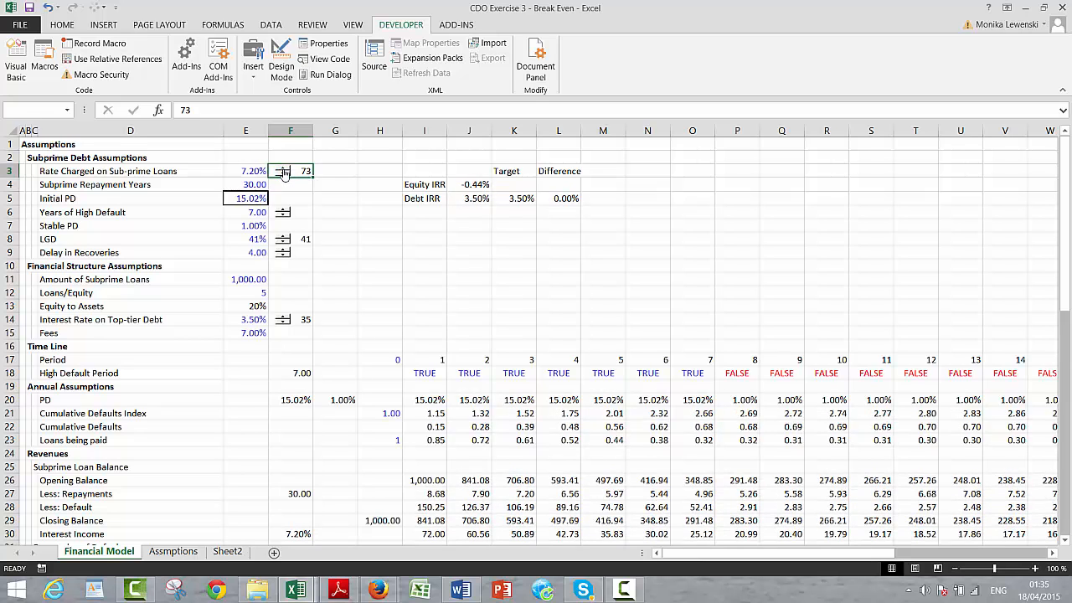
left_click(283, 168)
left_click(282, 168)
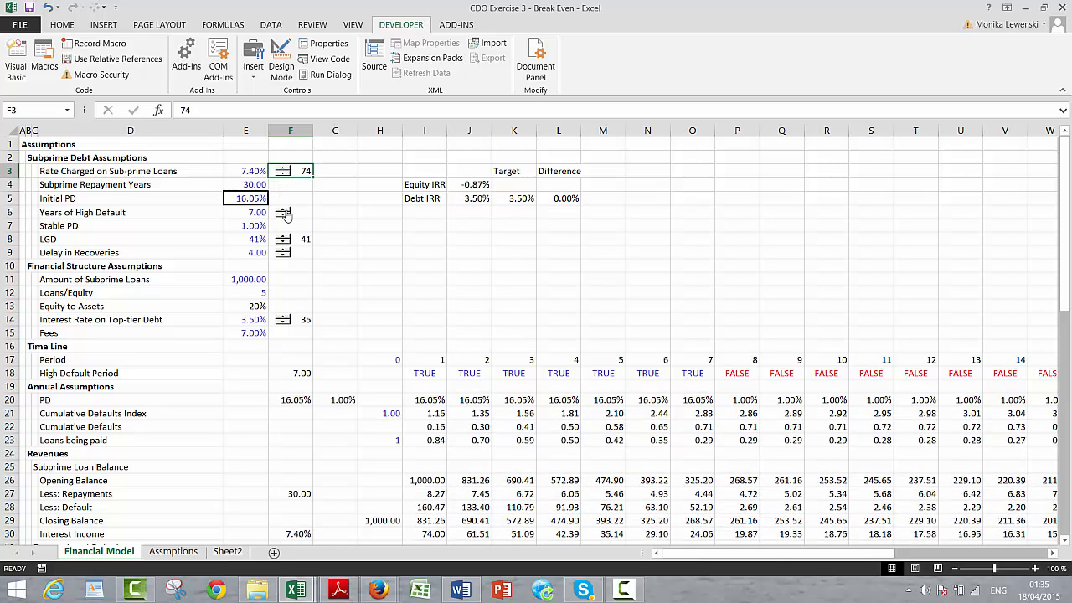
Assign the goalseek macro to the spinner beside Years of High Default.
right_click(286, 216)
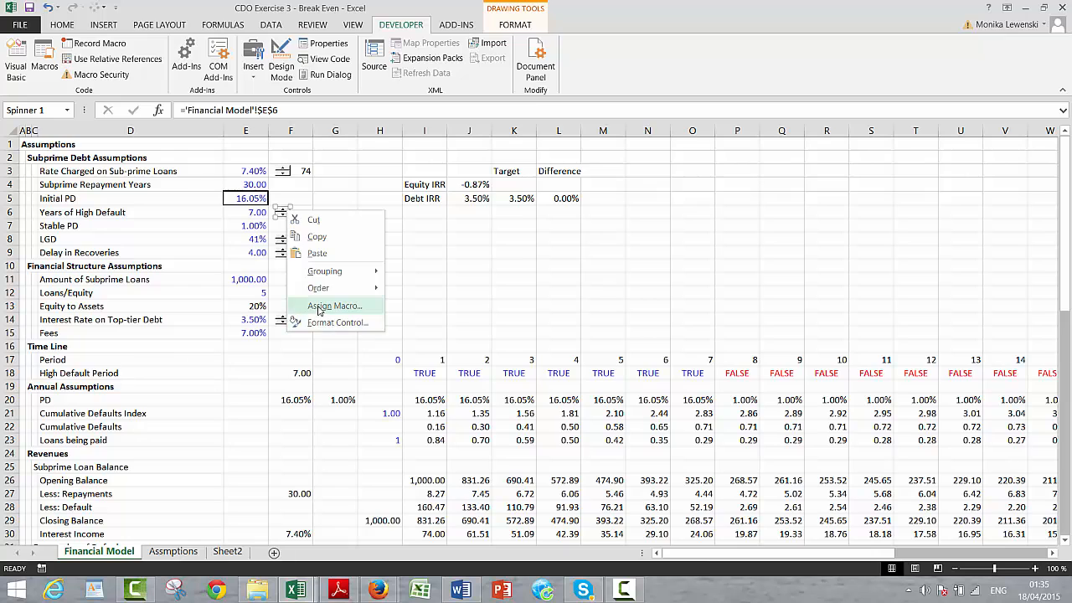
left_click(320, 307)
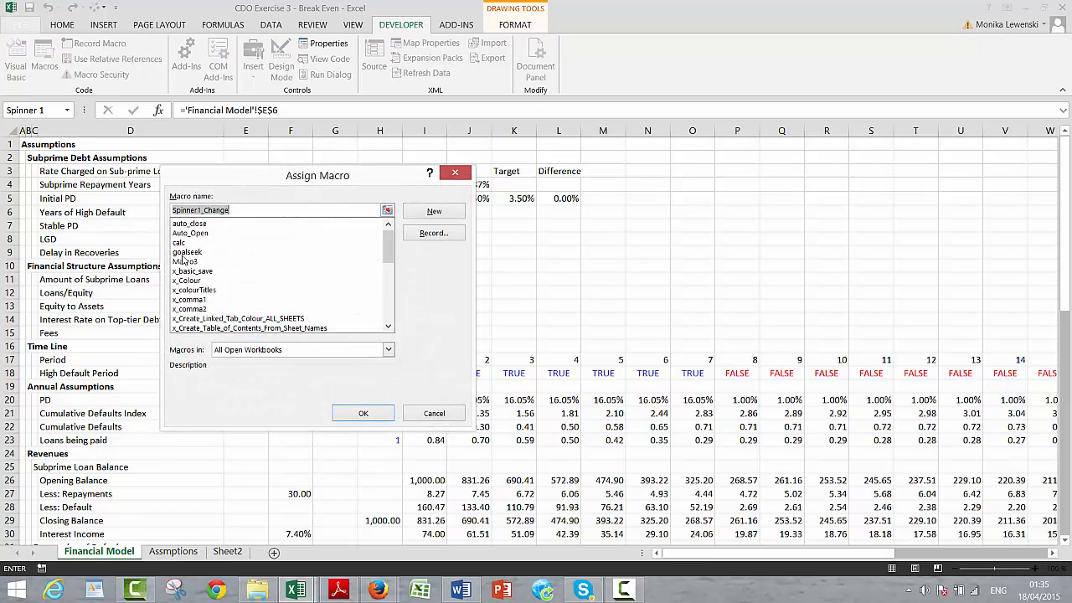
left_click(185, 252)
left_click(352, 413)
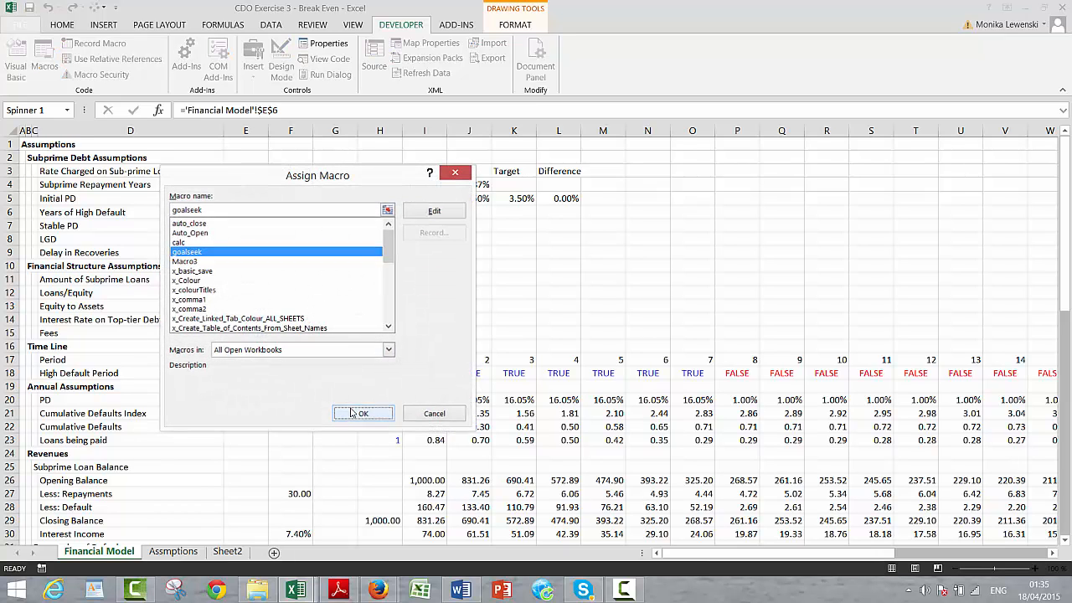
left_click(369, 238)
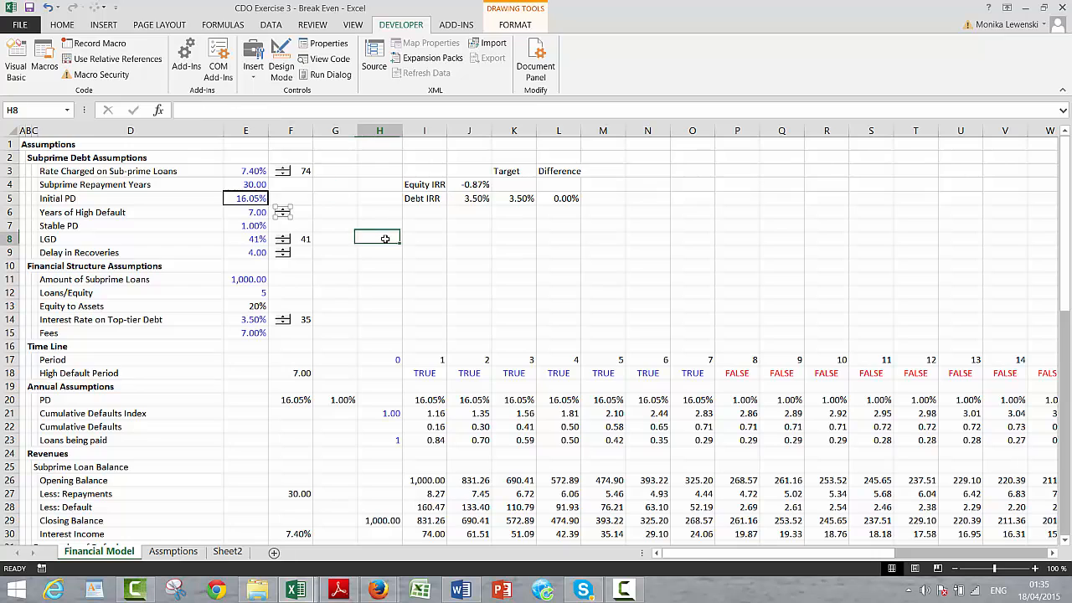
Raise Years of High Default to 10 with its spinner to test the assigned macro.
left_click(282, 210)
left_click(283, 210)
left_click(282, 210)
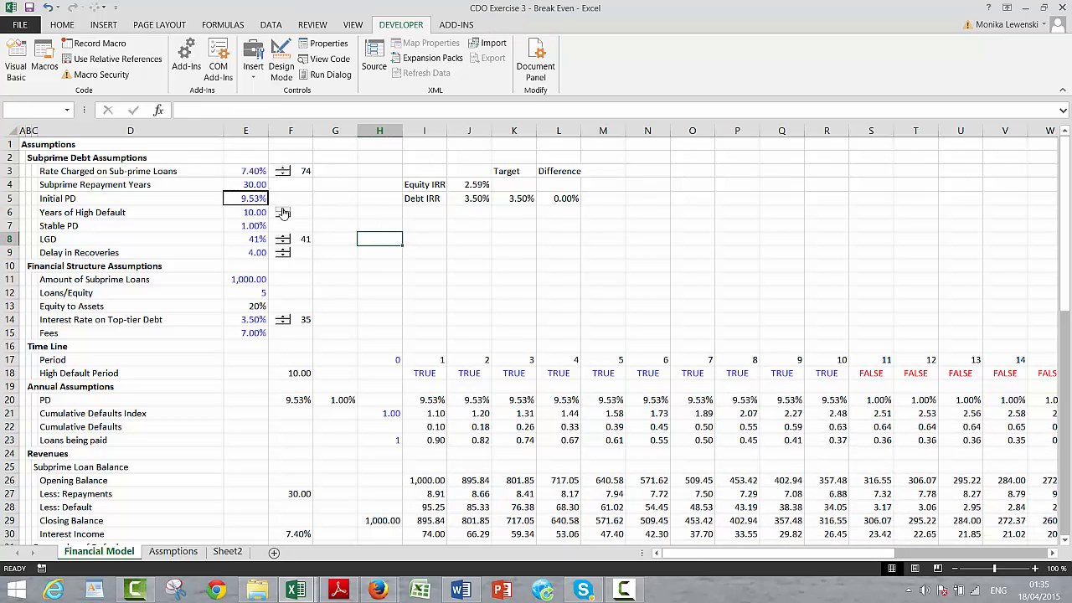
Step Years of High Default down to 2 with its spinner.
left_click(283, 216)
left_click(283, 216)
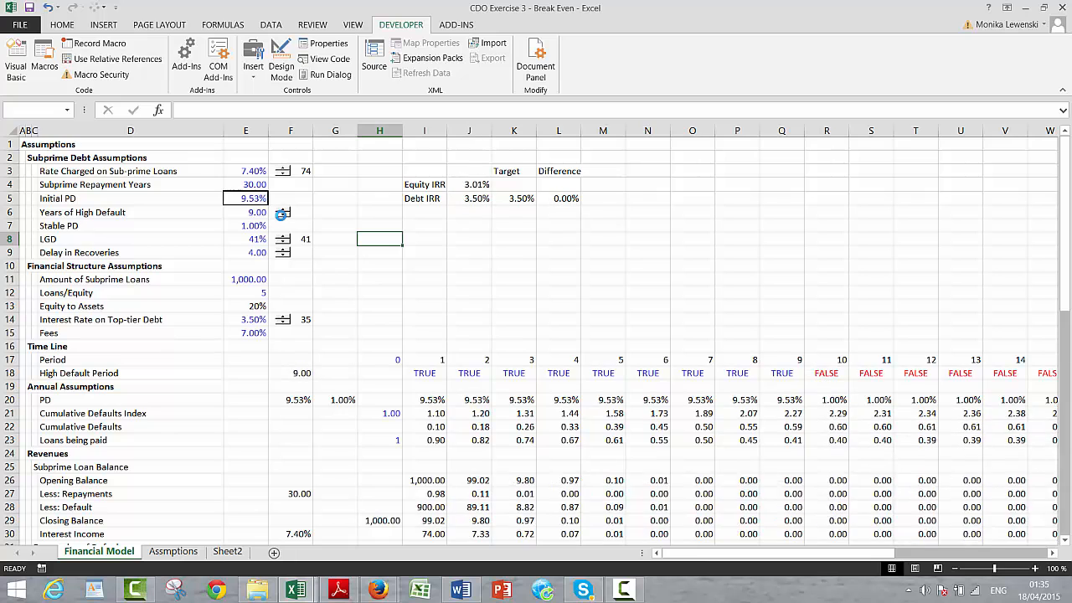
left_click(283, 216)
left_click(283, 217)
left_click(283, 216)
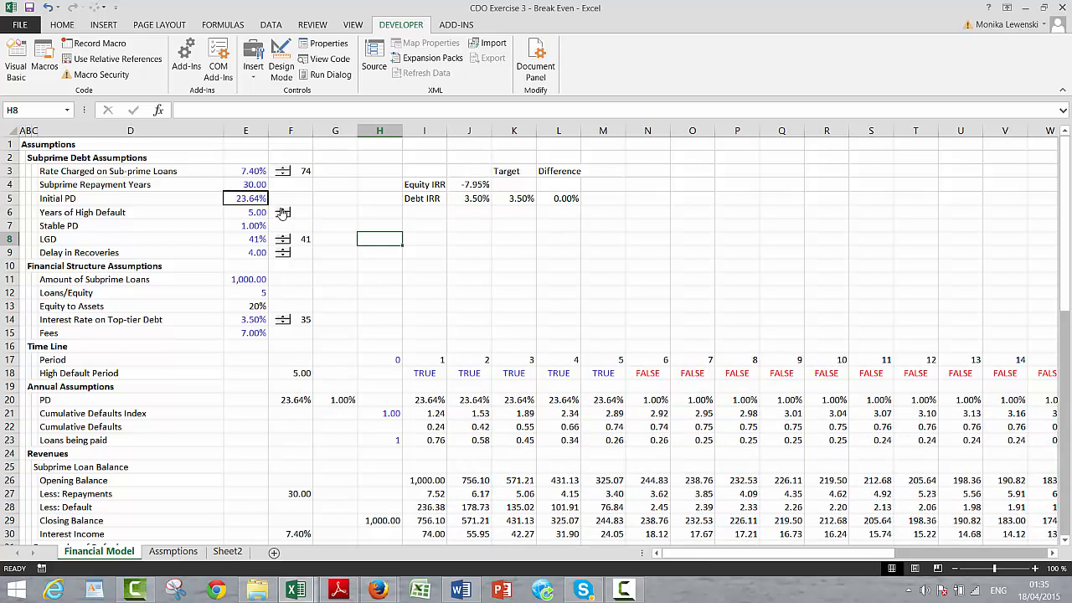
left_click(283, 210)
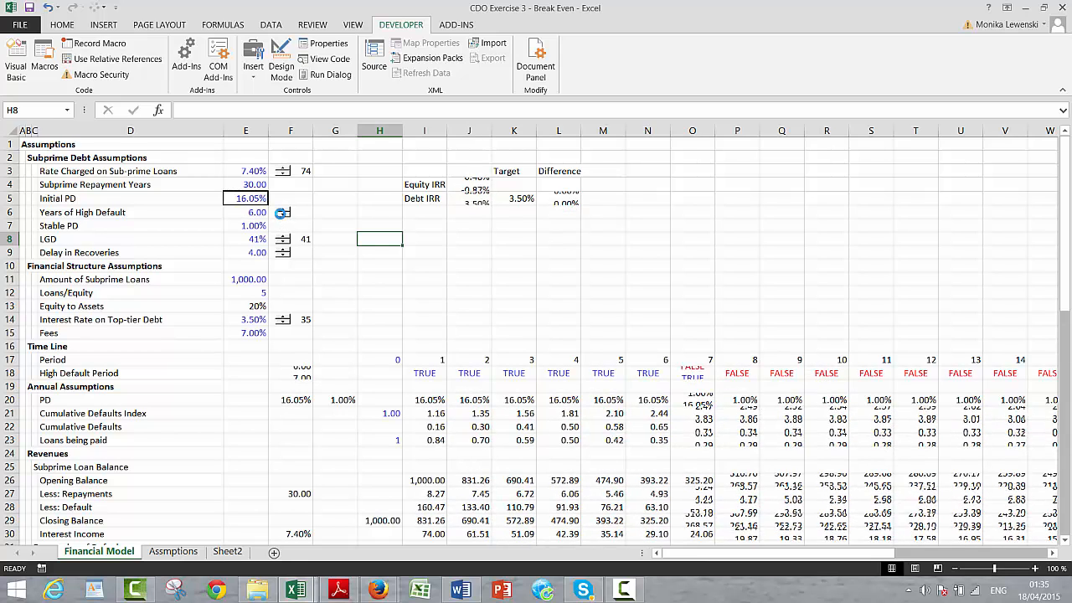
left_click(283, 215)
left_click(283, 216)
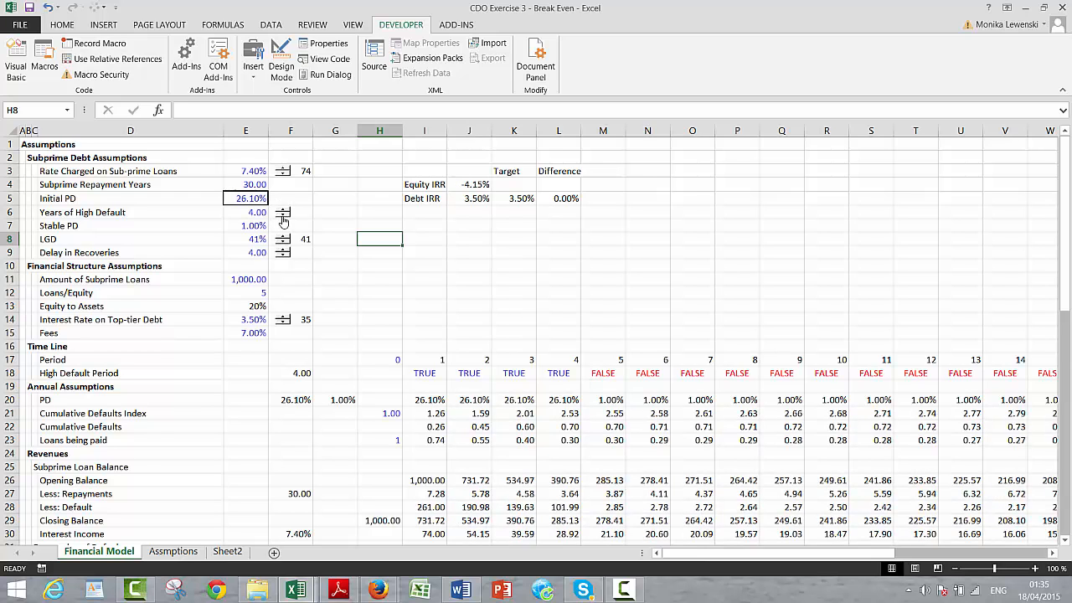
left_click(283, 216)
left_click(283, 216)
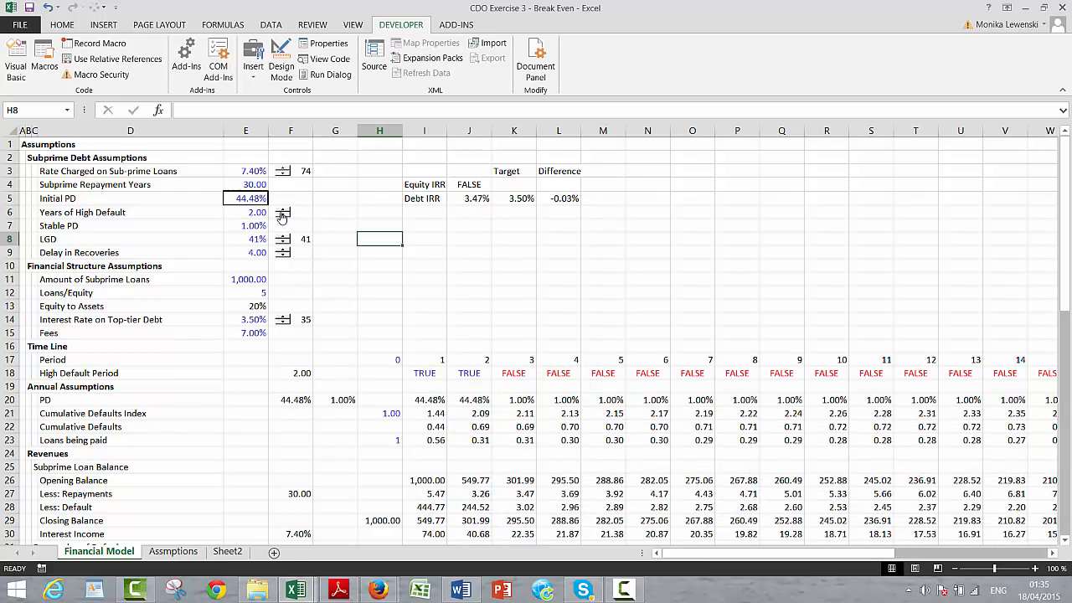
Bring Years of High Default back up to 6 and then set it to 5 with its spinner.
left_click(283, 210)
left_click(283, 211)
left_click(283, 210)
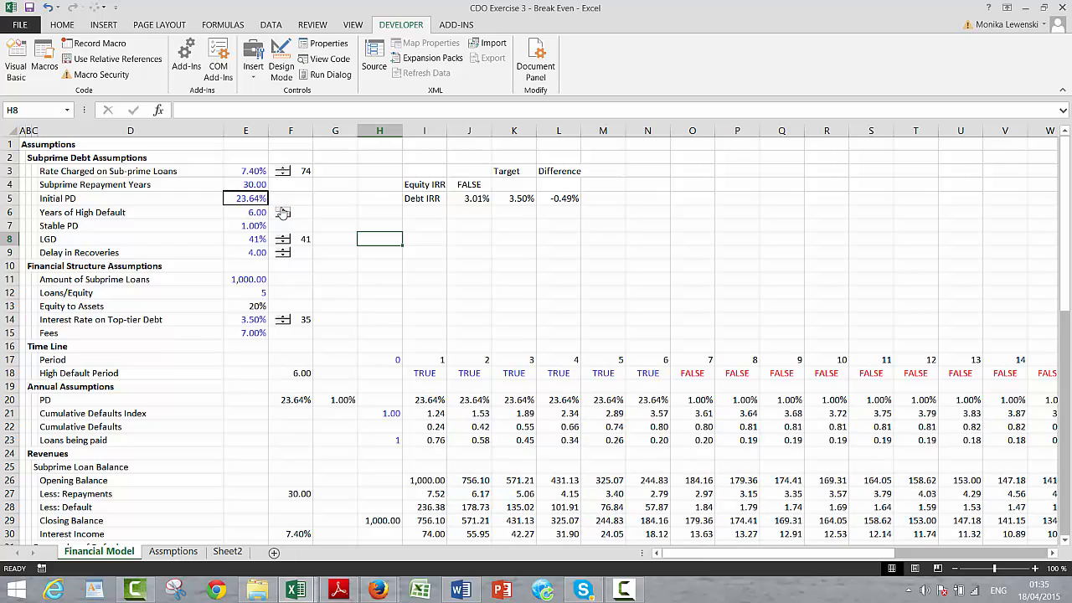
left_click(283, 210)
left_click(283, 216)
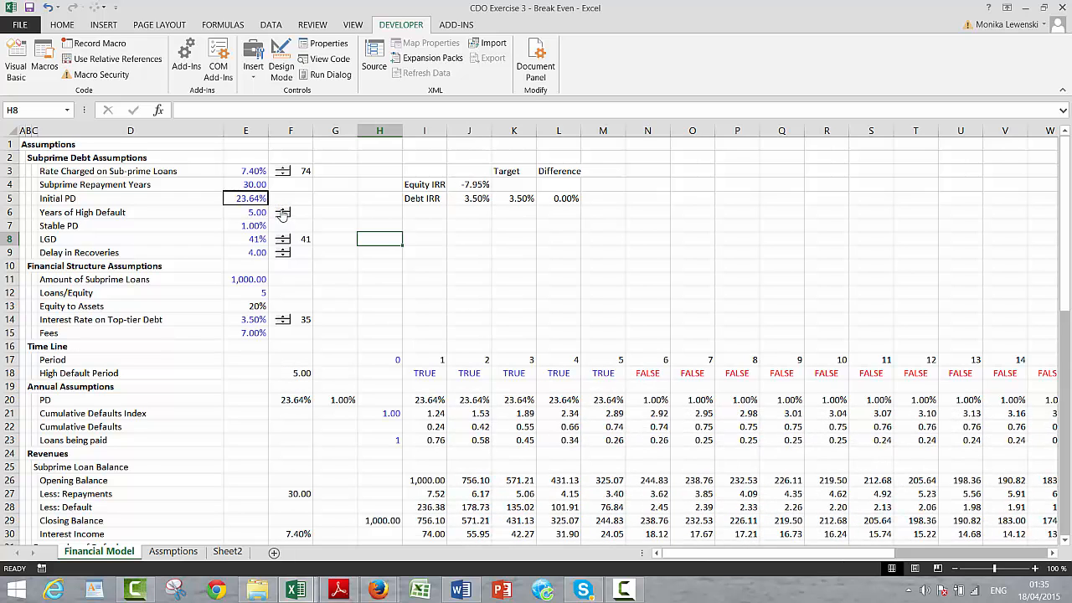
Set Years of High Default to 7 with its spinner.
left_click(283, 210)
left_click(283, 210)
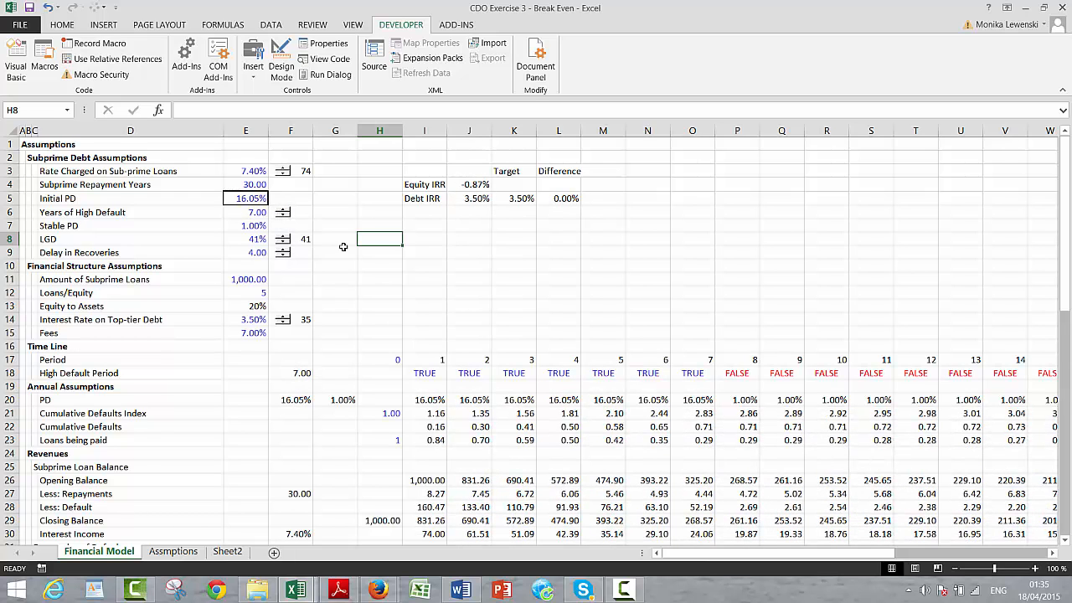
key("Down")
key("Down")
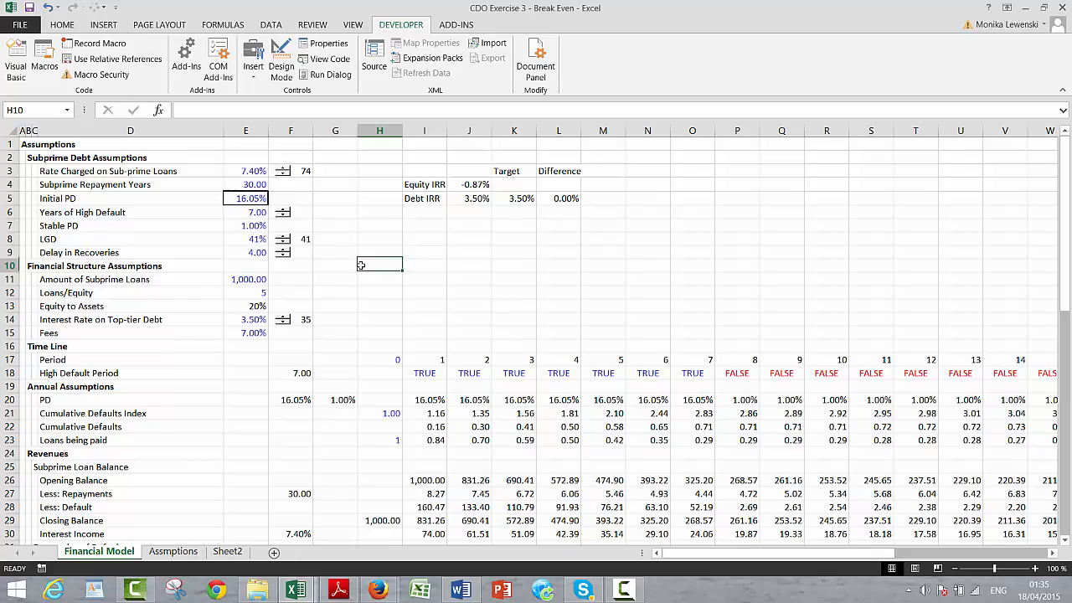
Assign the goalseek macro to the LGD spinner and test it by stepping LGD to 42% and back to 41%.
right_click(282, 249)
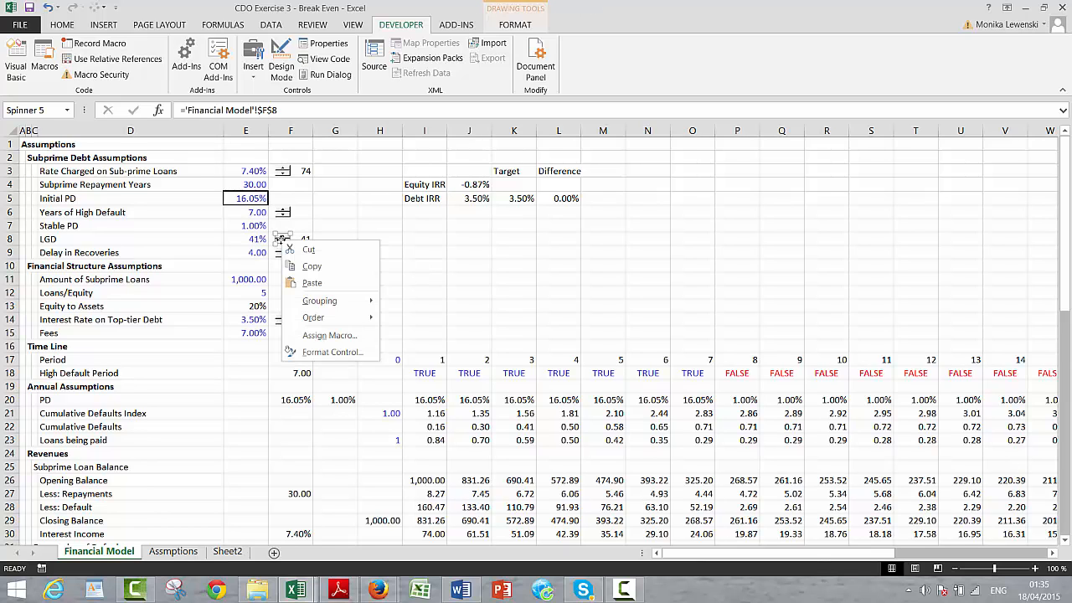
left_click(311, 335)
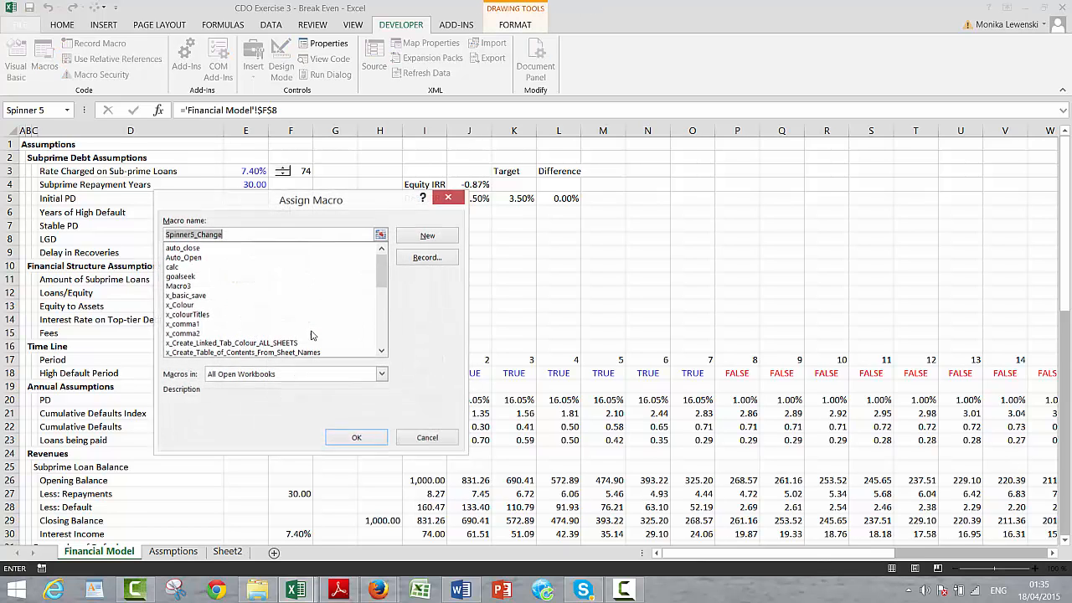
left_click(183, 277)
left_click(346, 437)
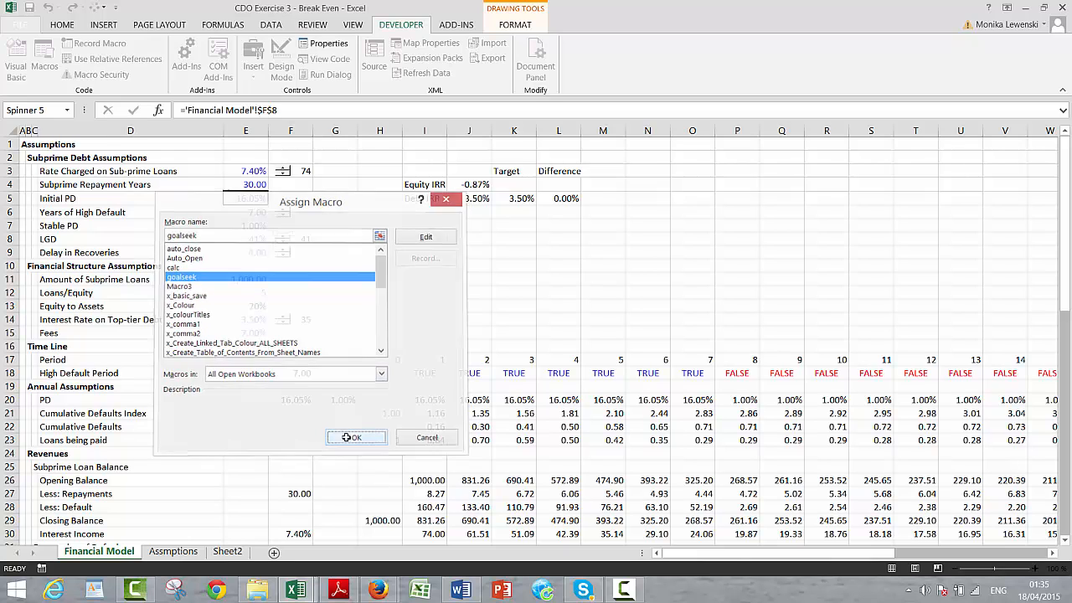
left_click(373, 305)
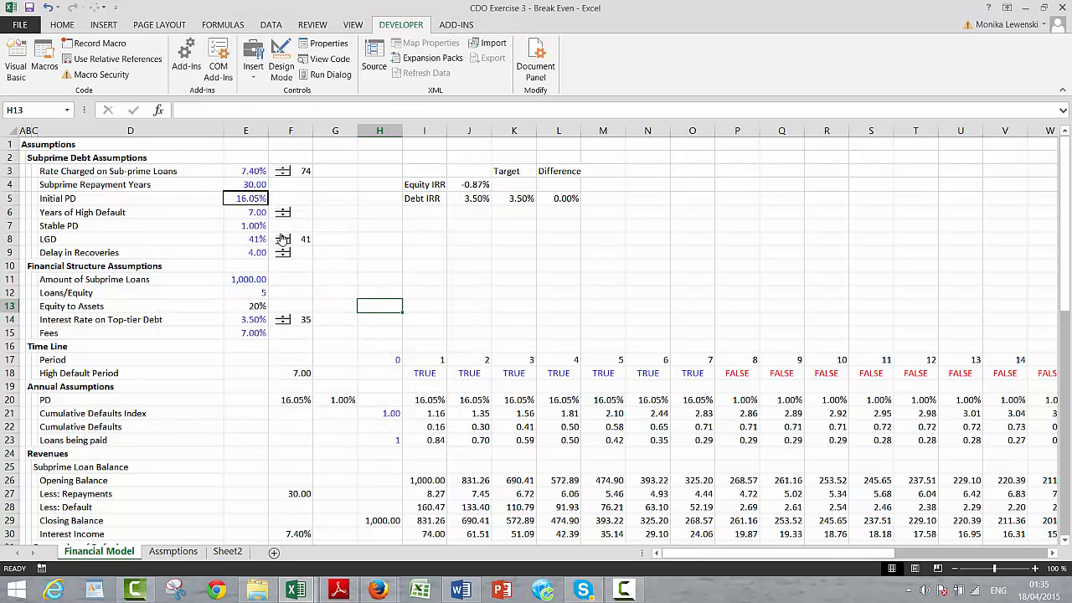
left_click(282, 237)
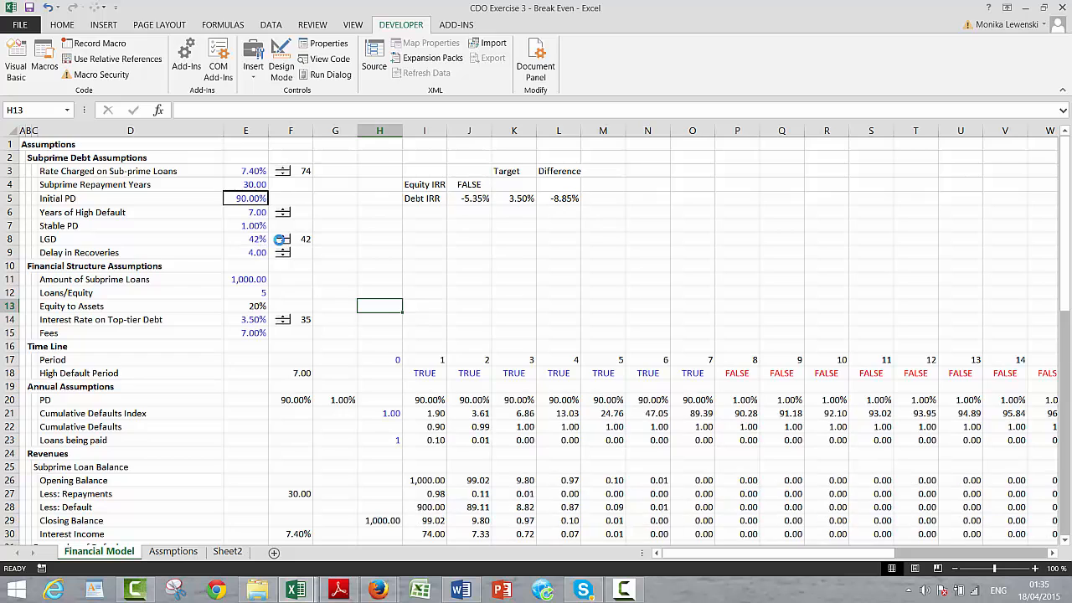
left_click(283, 242)
Assign the goalseek macro to the spinner beside Delay in Recoveries.
right_click(286, 259)
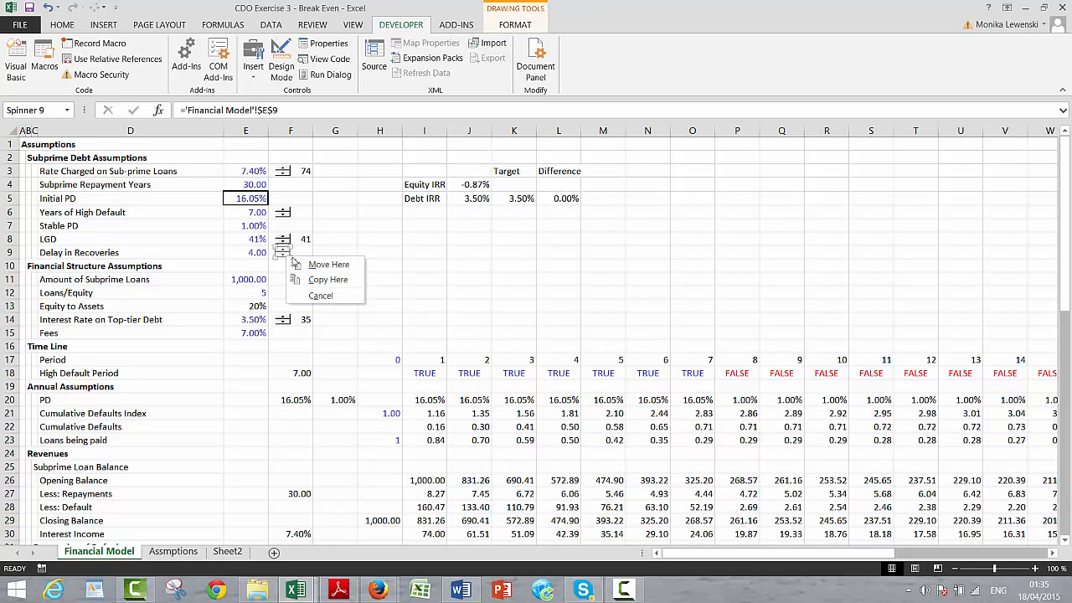
left_click(507, 268)
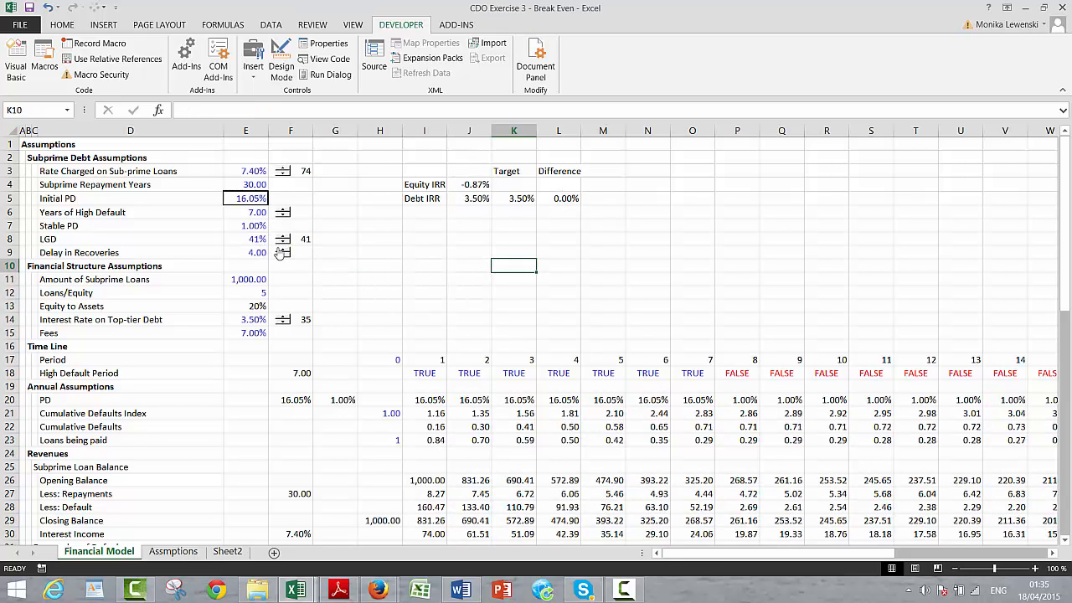
right_click(283, 251)
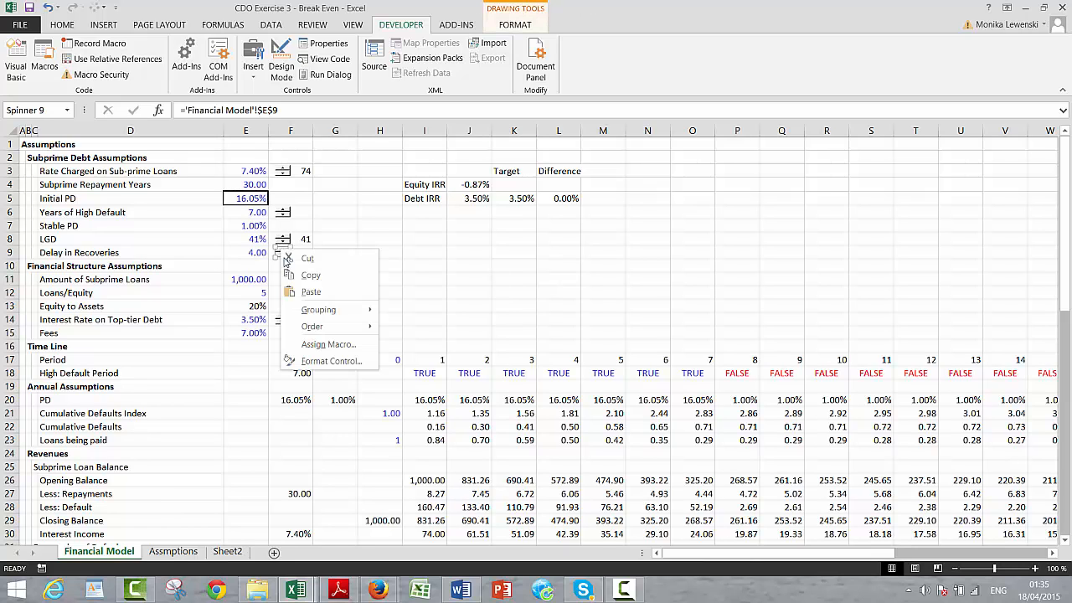
left_click(304, 343)
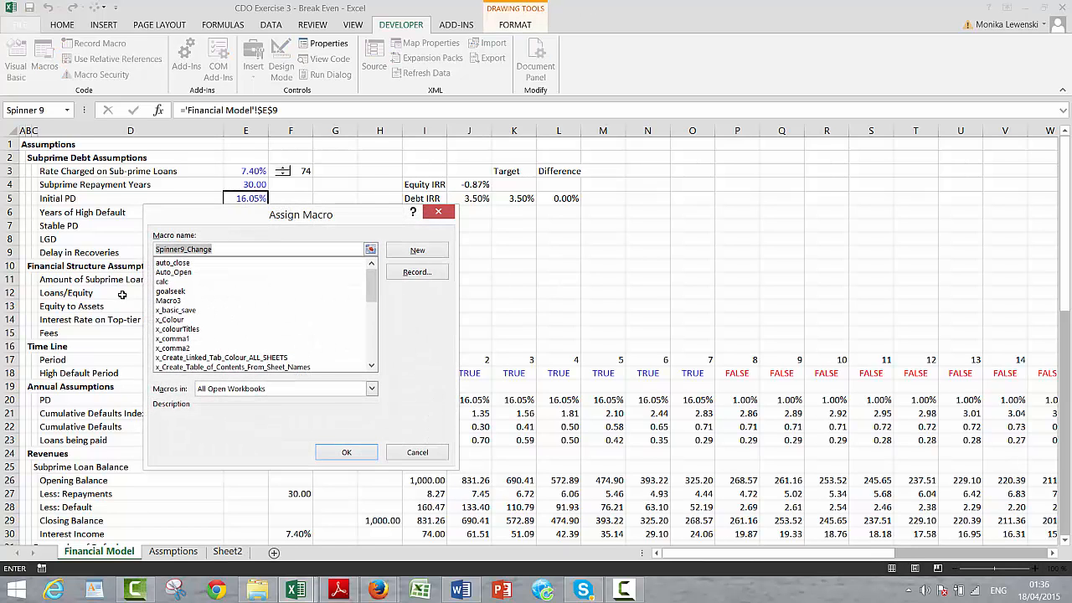
key("Tab")
left_click(166, 291)
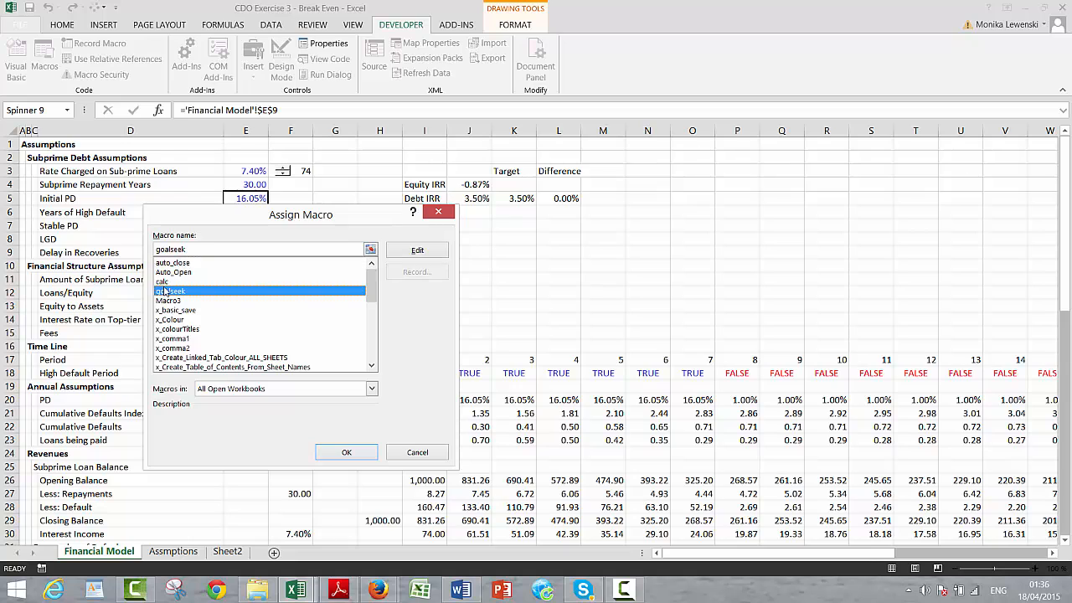
left_click(347, 450)
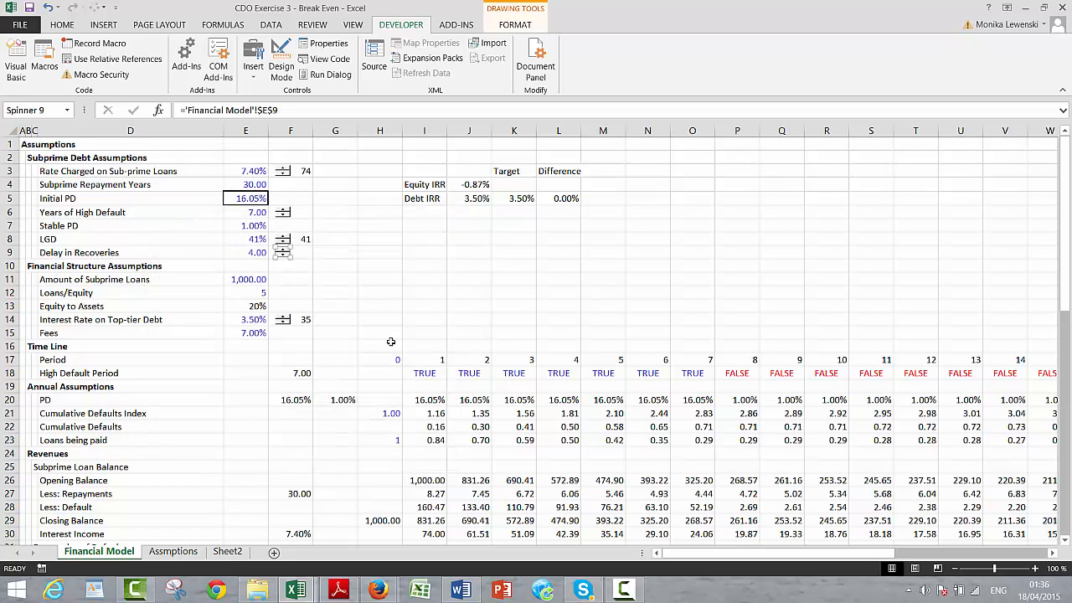
left_click(385, 331)
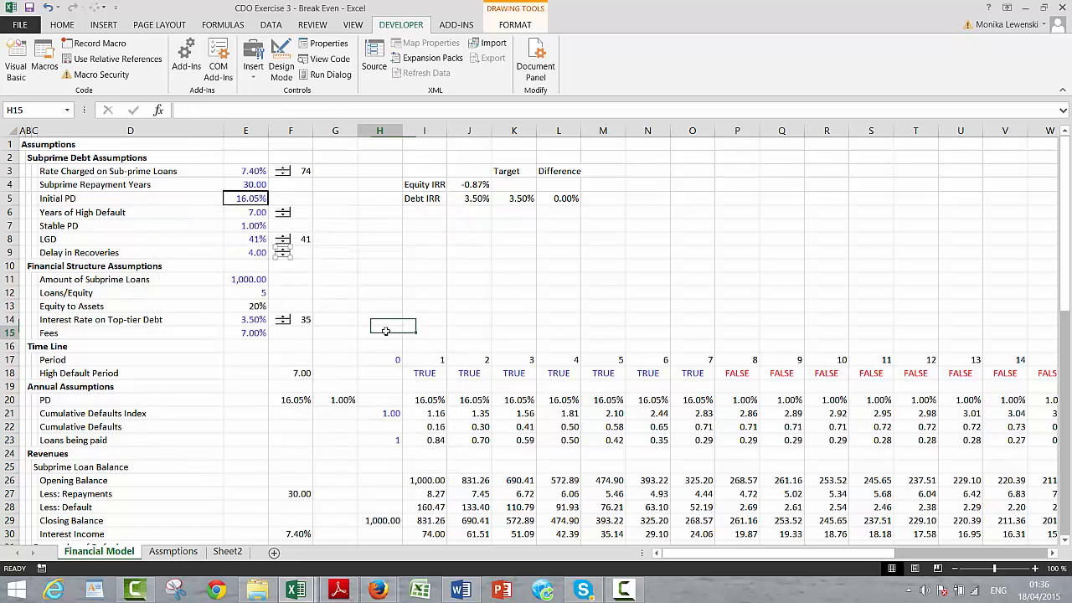
Test the assigned macro by stepping Delay in Recoveries up to 7, down to 3 and back to 4 with its spinner.
left_click(283, 249)
left_click(283, 250)
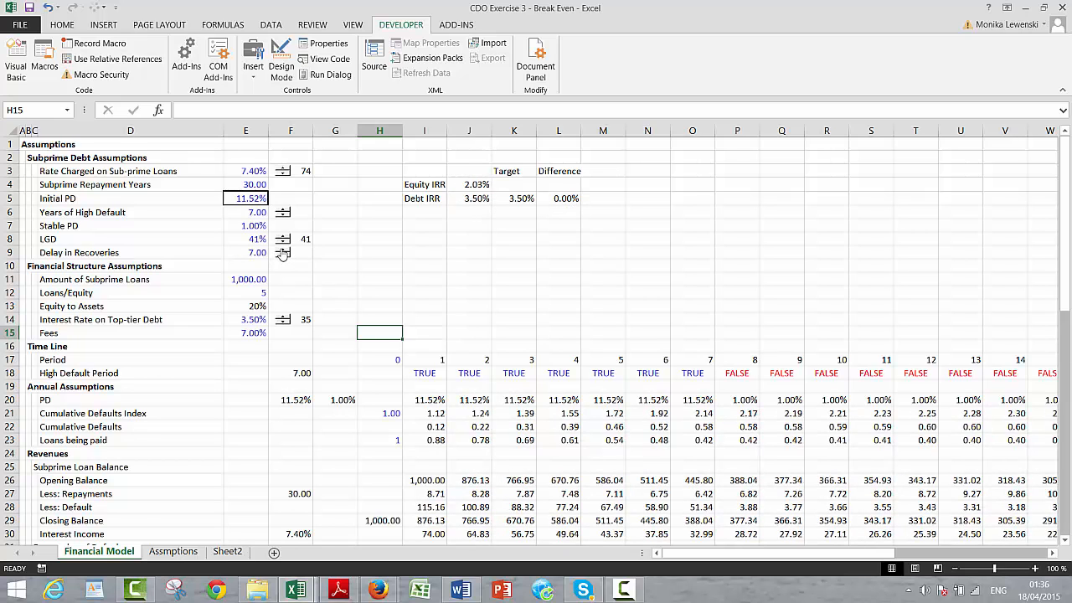
left_click(283, 250)
left_click(283, 255)
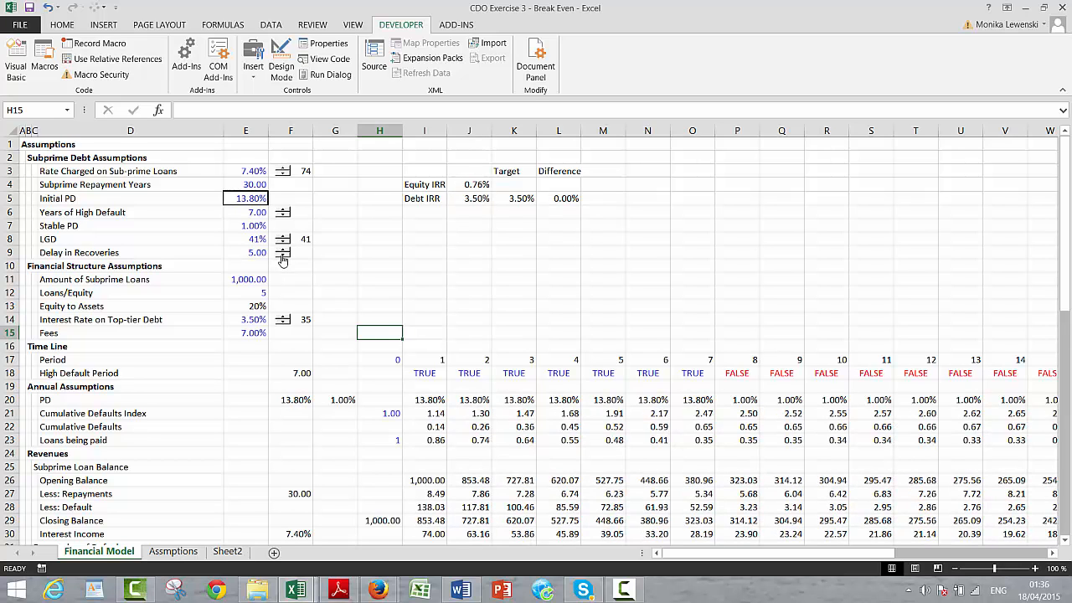
left_click(283, 256)
left_click(282, 257)
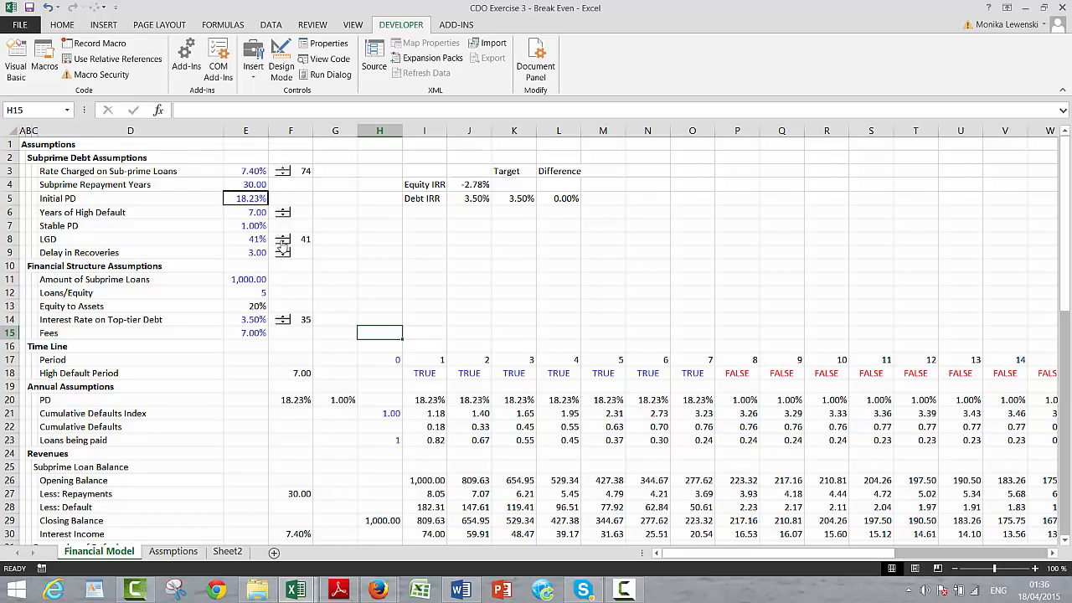
left_click(283, 252)
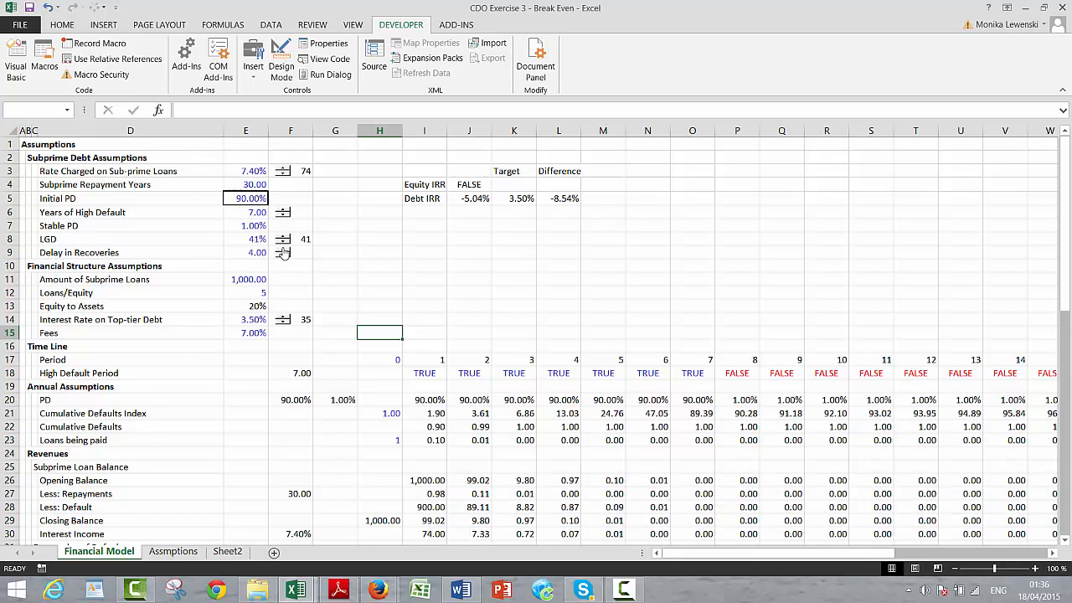
left_click(377, 295)
Assign the goalseek macro to the spinner beside Interest Rate on Top-tier Debt.
right_click(283, 321)
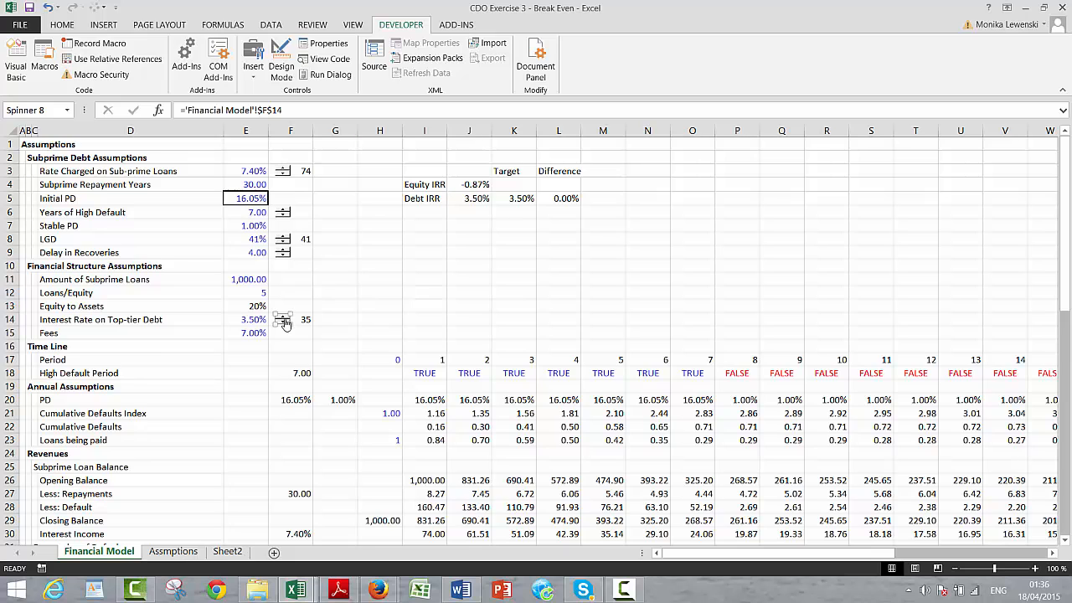
left_click(324, 415)
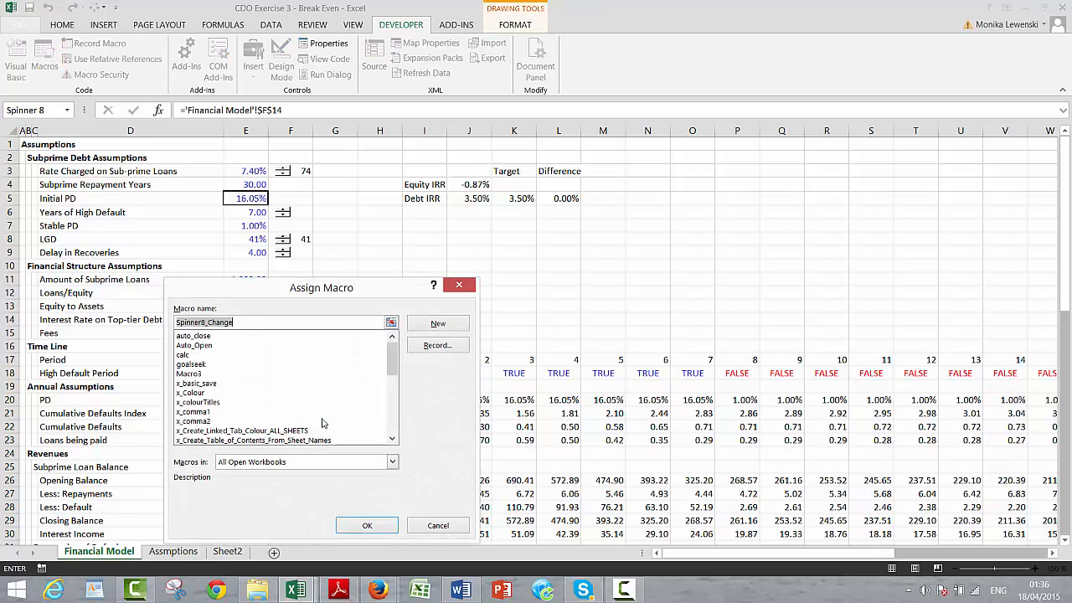
left_click(200, 365)
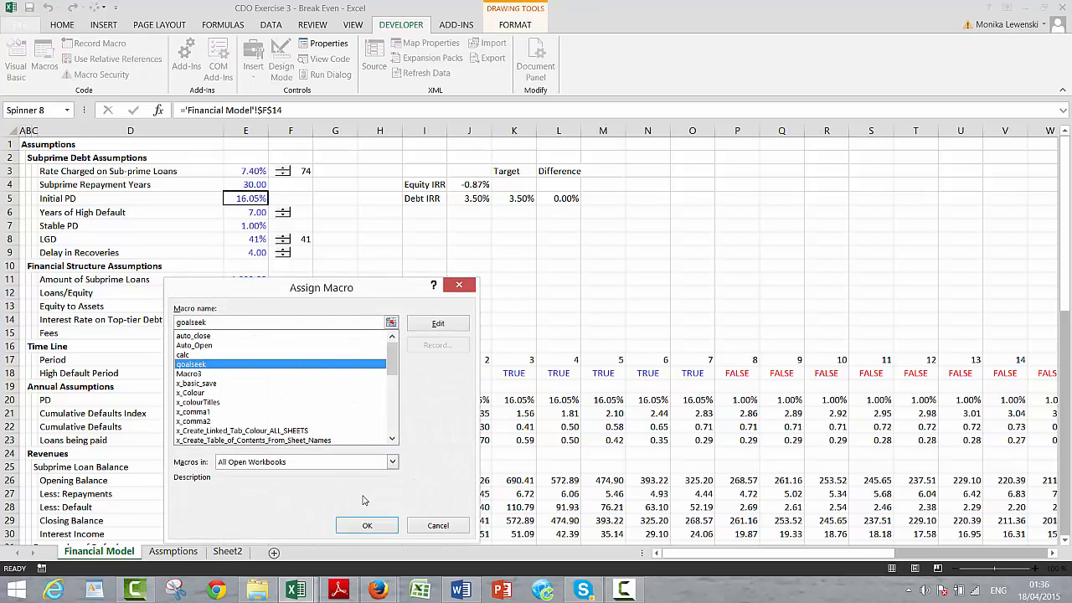
left_click(364, 527)
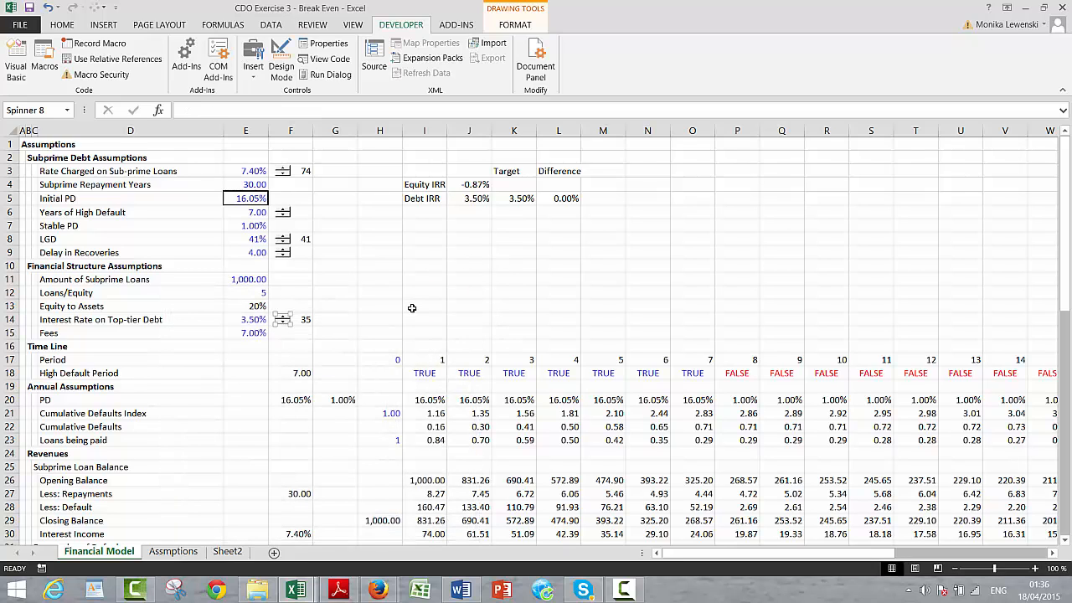
left_click(417, 305)
Raise Interest Rate on Top-tier Debt to 3.80% with its spinner to test the assigned macro.
left_click(282, 317)
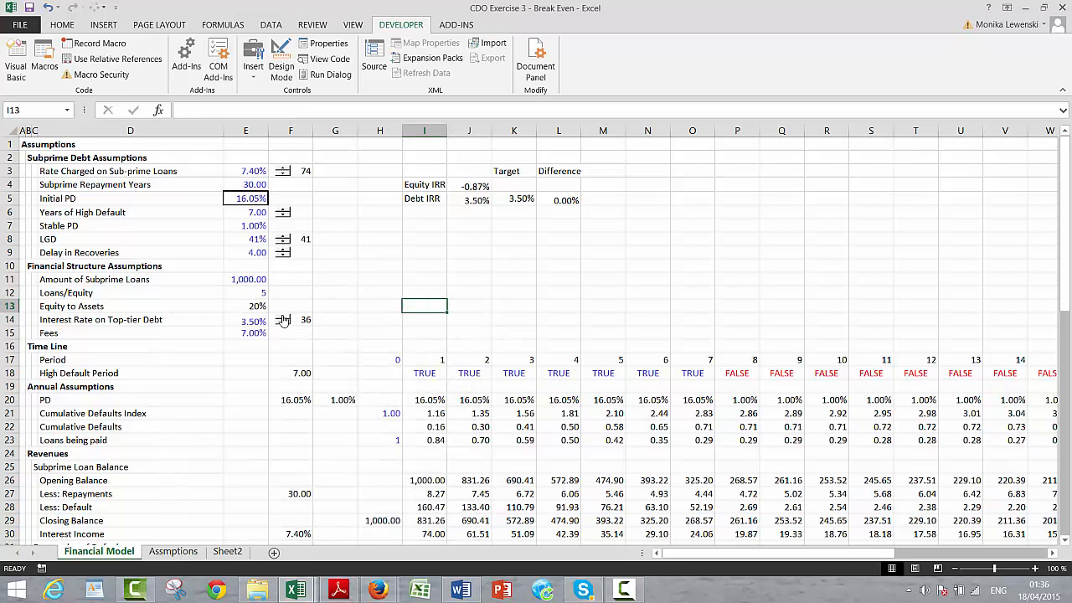
left_click(282, 318)
left_click(283, 323)
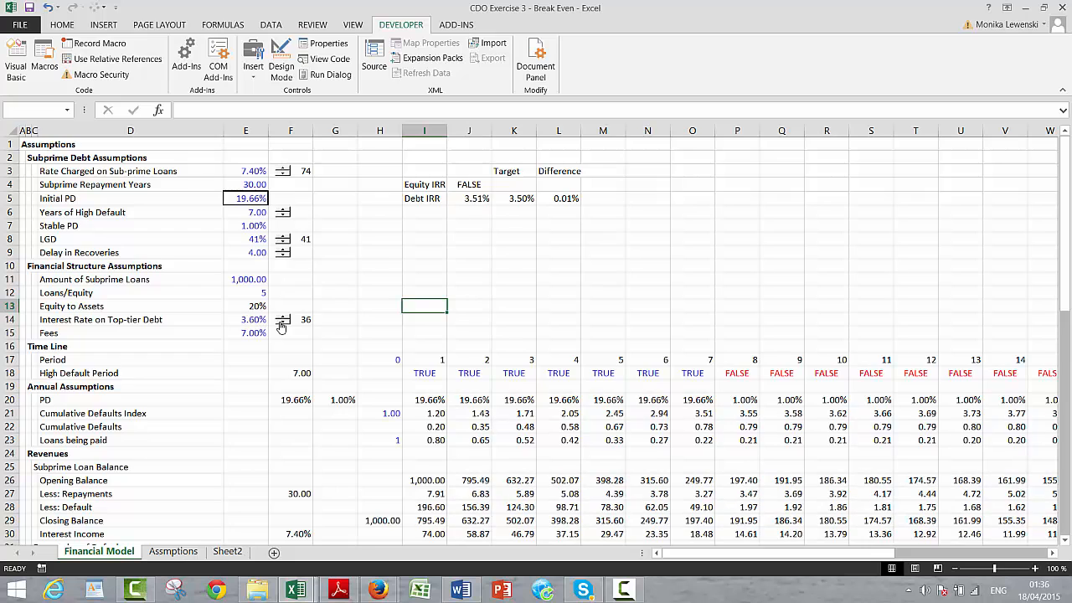
left_click(283, 319)
left_click(283, 319)
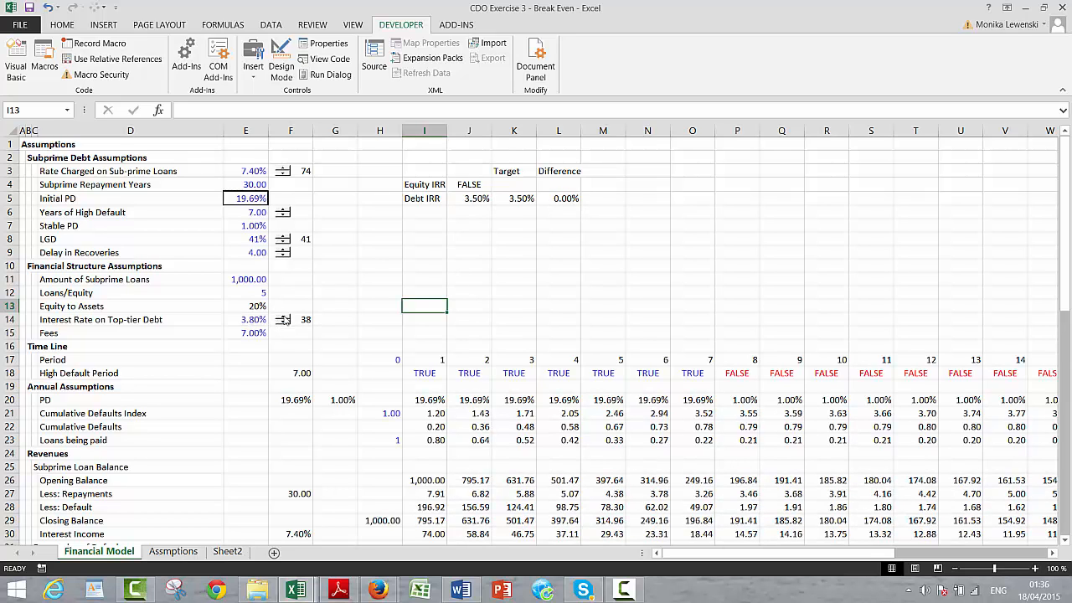
left_click(278, 323)
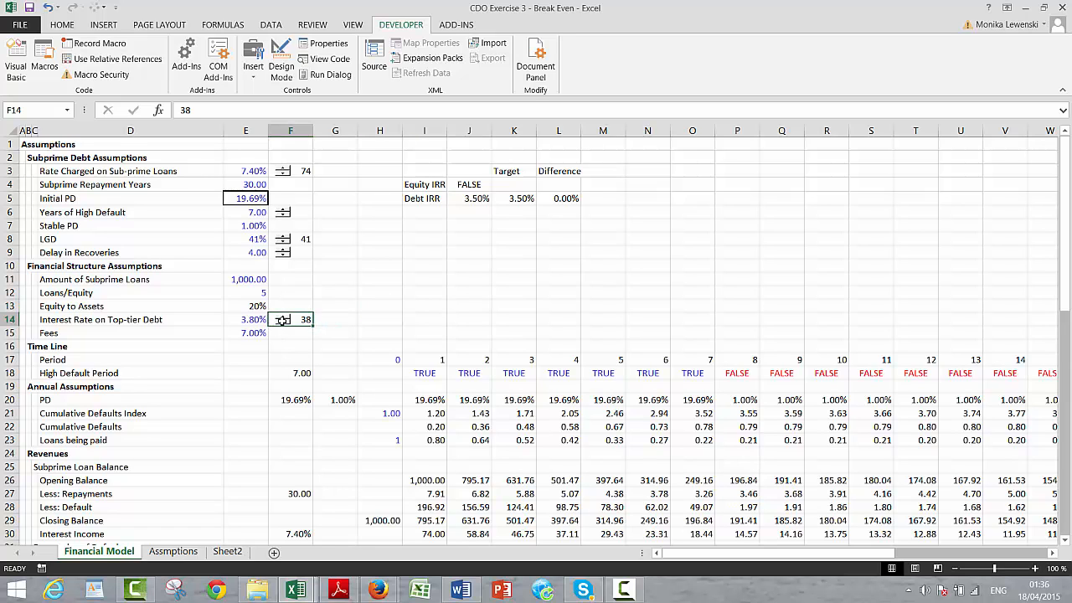
Raise Interest Rate on Top-tier Debt further to 4.60% with its spinner.
left_click(283, 318)
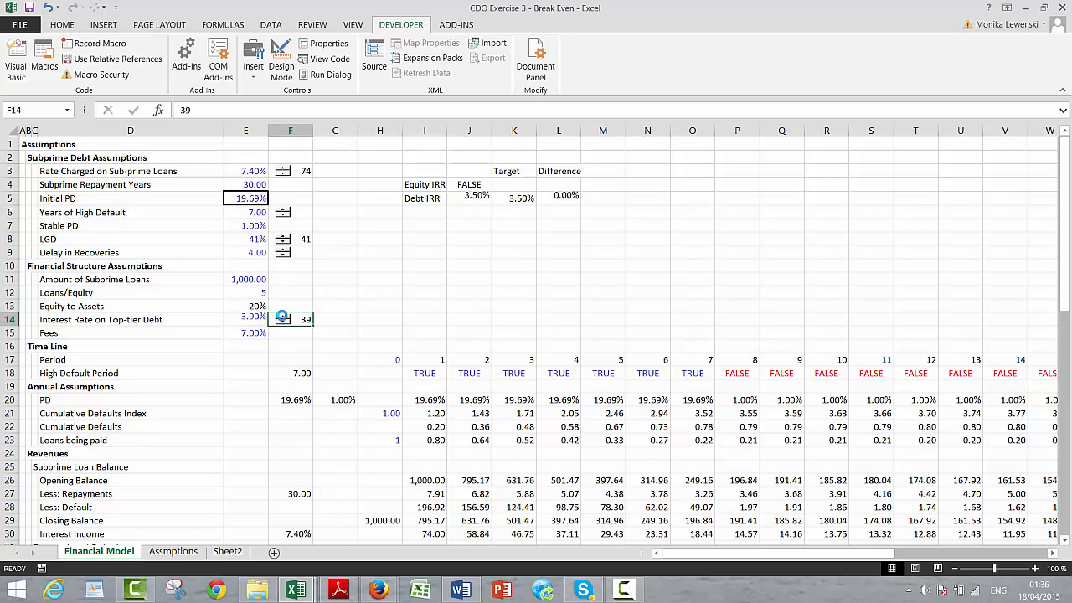
left_click(283, 319)
left_click(283, 318)
left_click(283, 318)
left_click(283, 318)
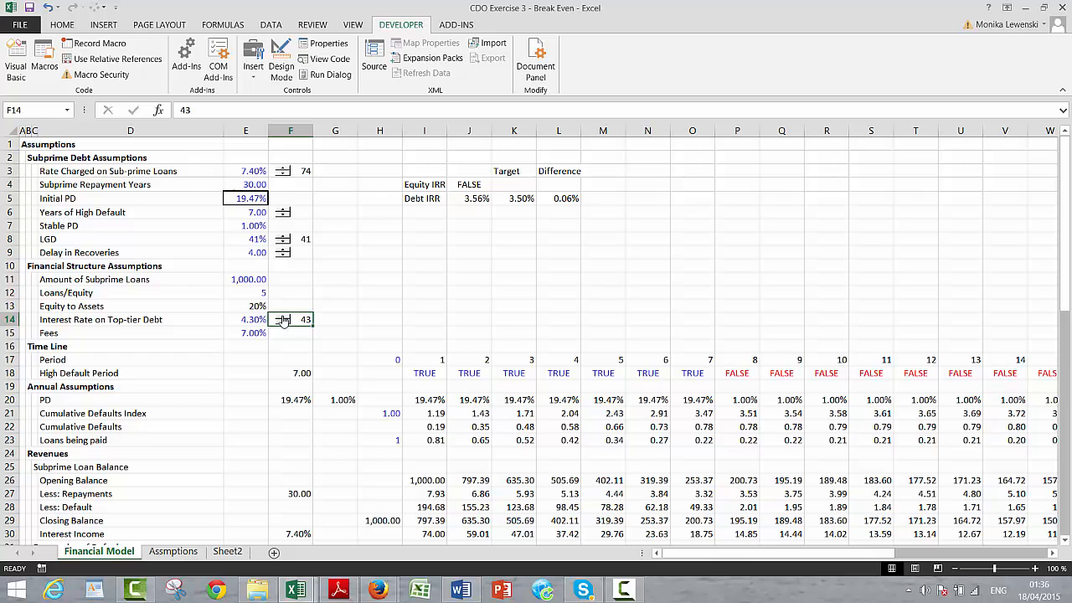
left_click(283, 318)
left_click(283, 318)
left_click(283, 318)
Step Interest Rate on Top-tier Debt further up and then bring it down to 4.10% with its spinner.
left_click(284, 323)
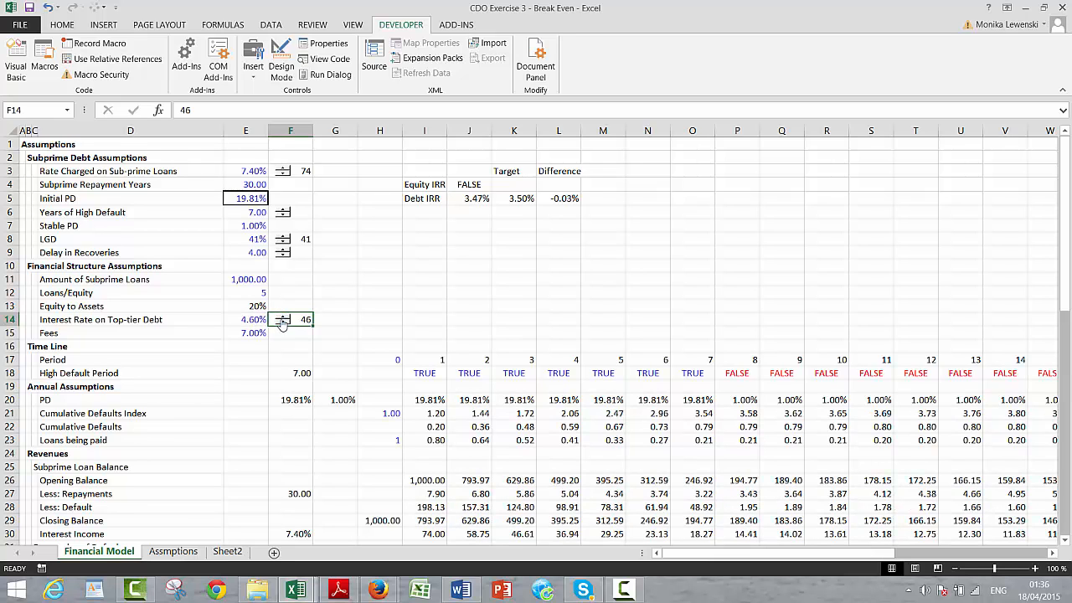
left_click(283, 318)
left_click(283, 318)
left_click(283, 319)
left_click(283, 318)
left_click(283, 318)
left_click(283, 318)
left_click(283, 323)
left_click(283, 323)
left_click(283, 323)
left_click(283, 323)
left_click(283, 323)
left_click(283, 323)
left_click(283, 323)
left_click(283, 323)
left_click(283, 323)
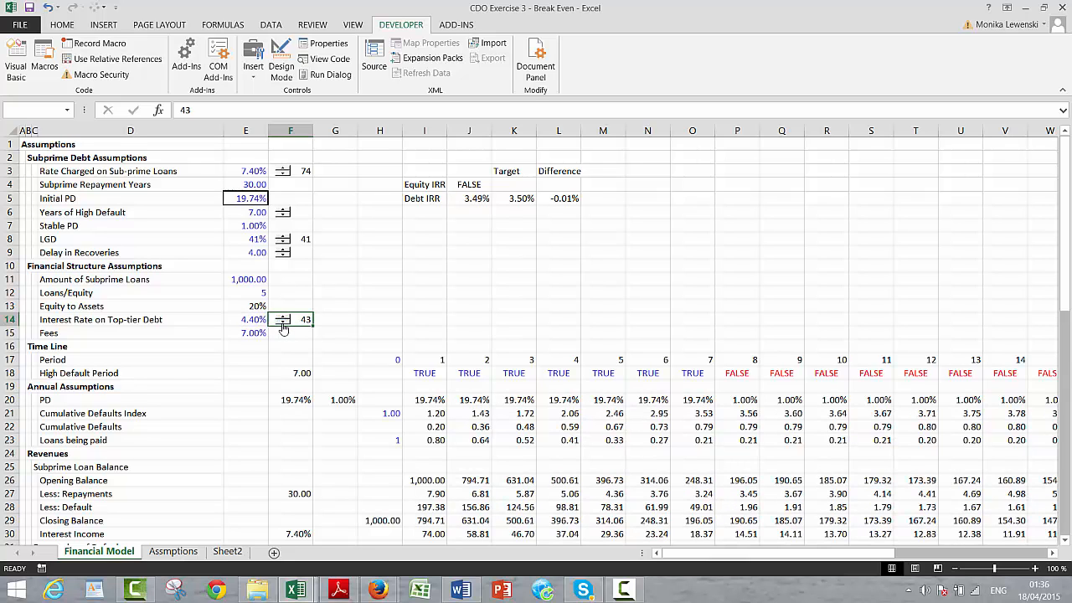
left_click(283, 325)
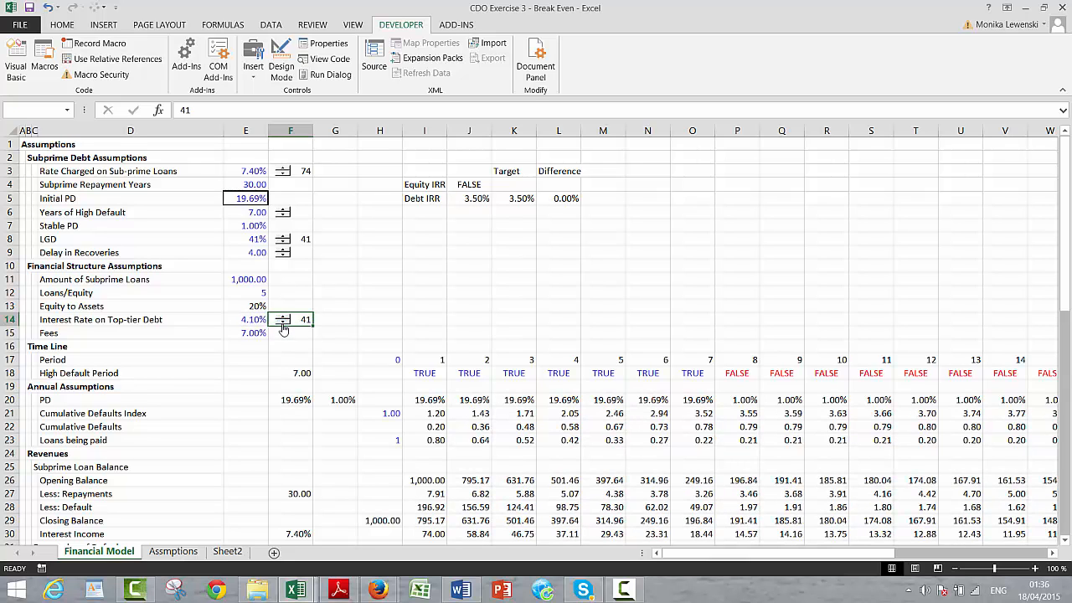
left_click(438, 270)
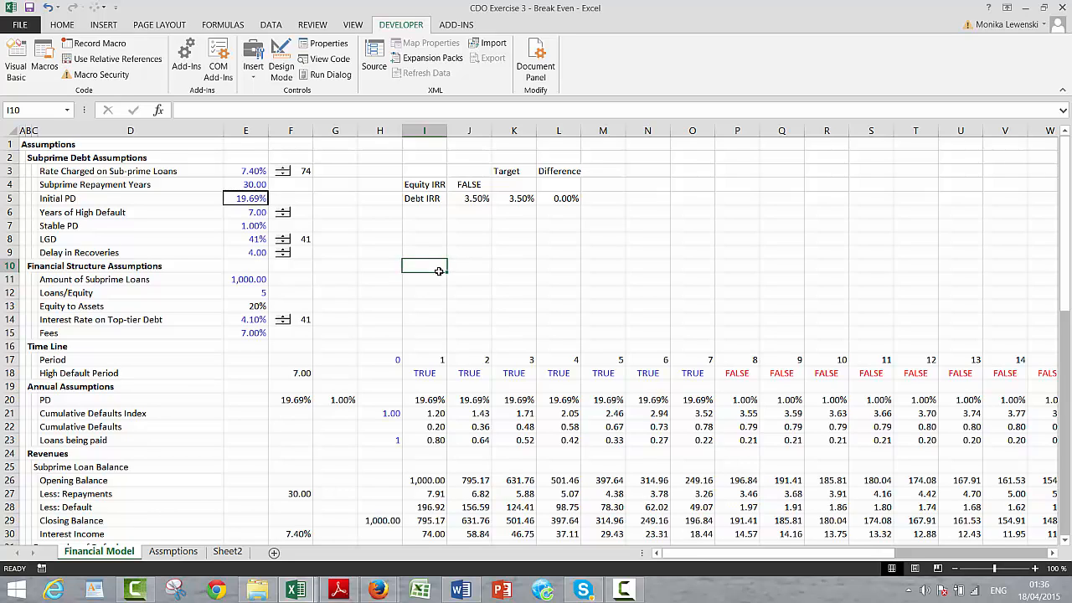
left_click(450, 265)
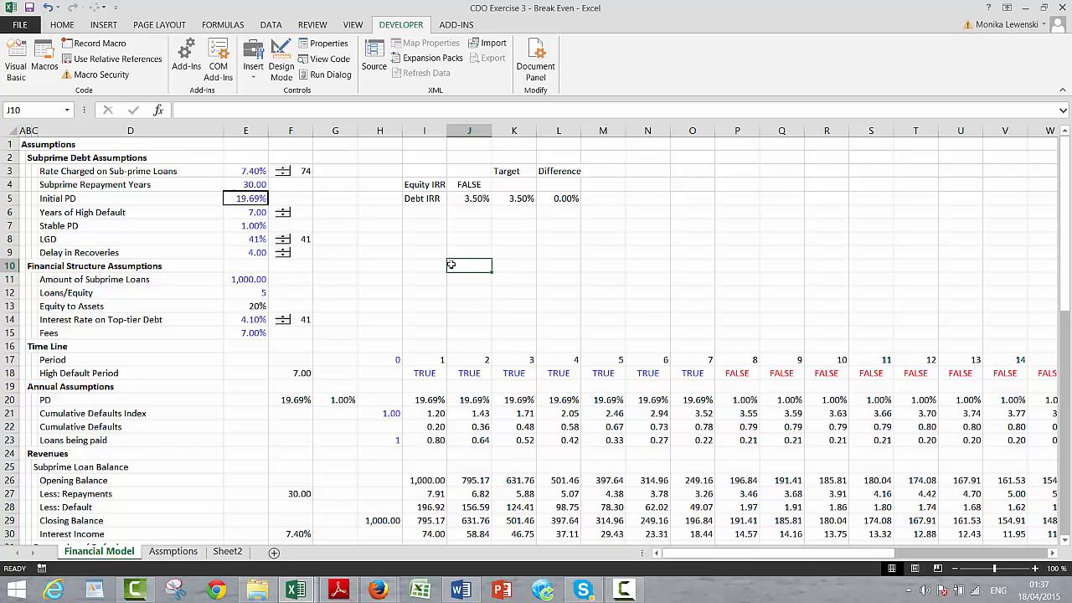
left_click(685, 248)
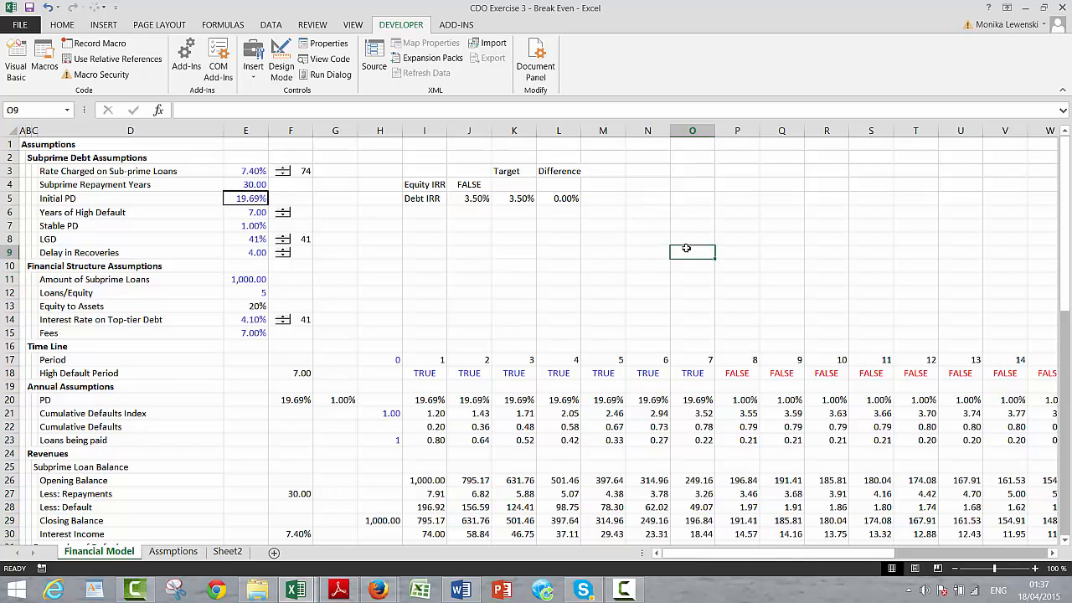
left_click(627, 590)
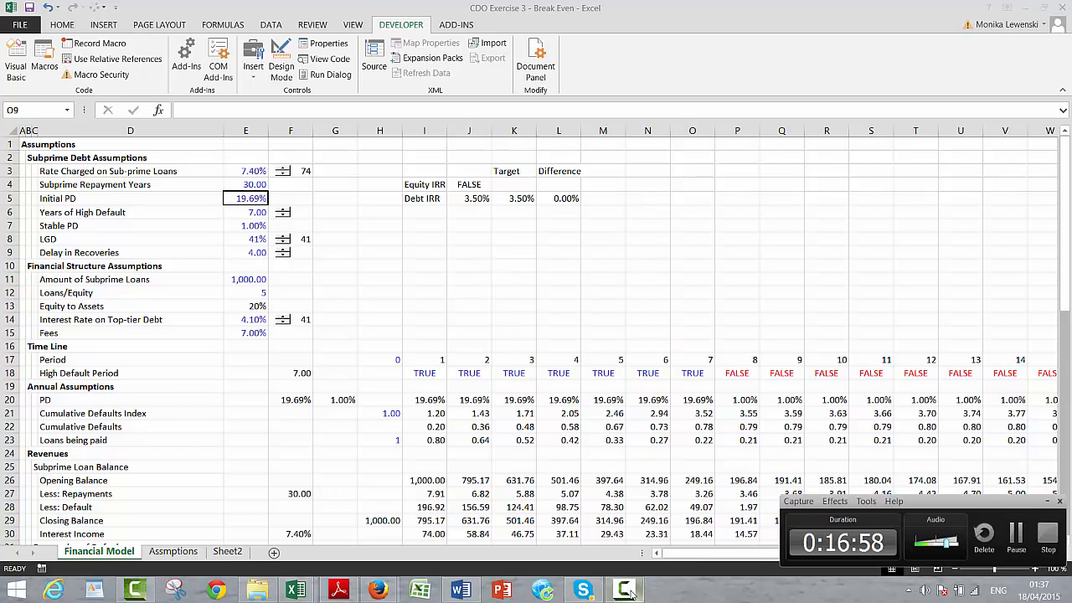